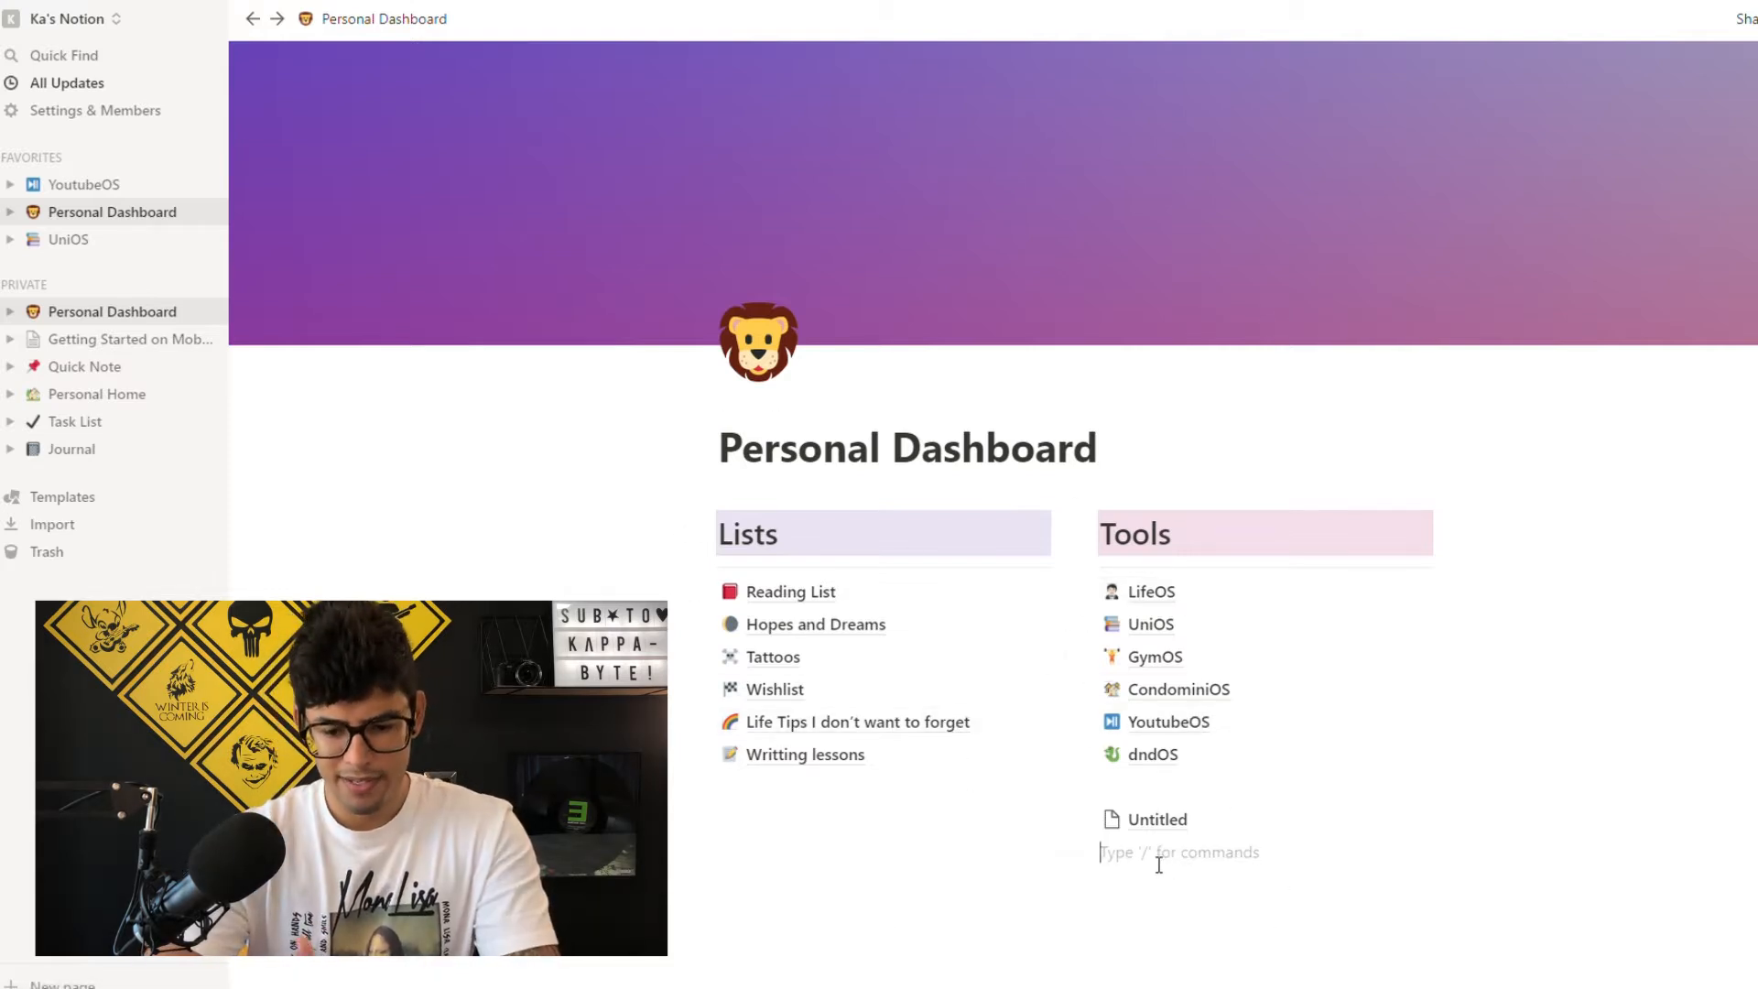
- Embed a sub-page titled "New page" at the end of the Tools column, give it the pill emoji icon, and return to the dashboard
type("/page")
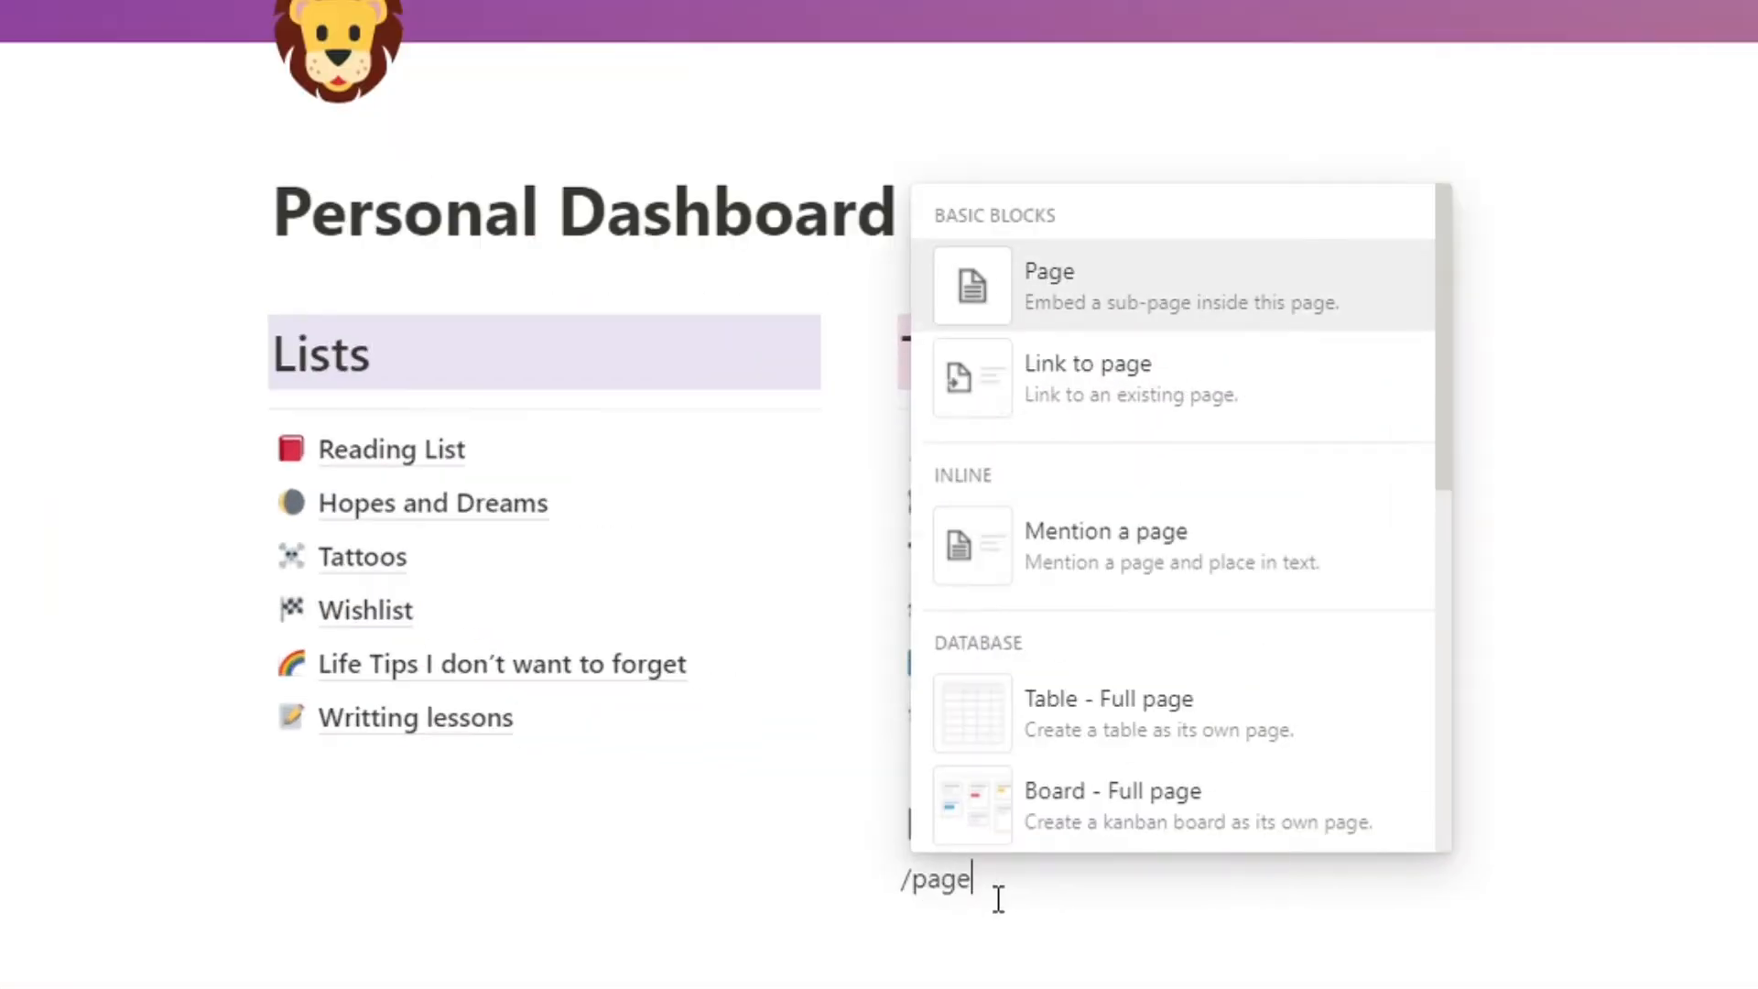
key("Return")
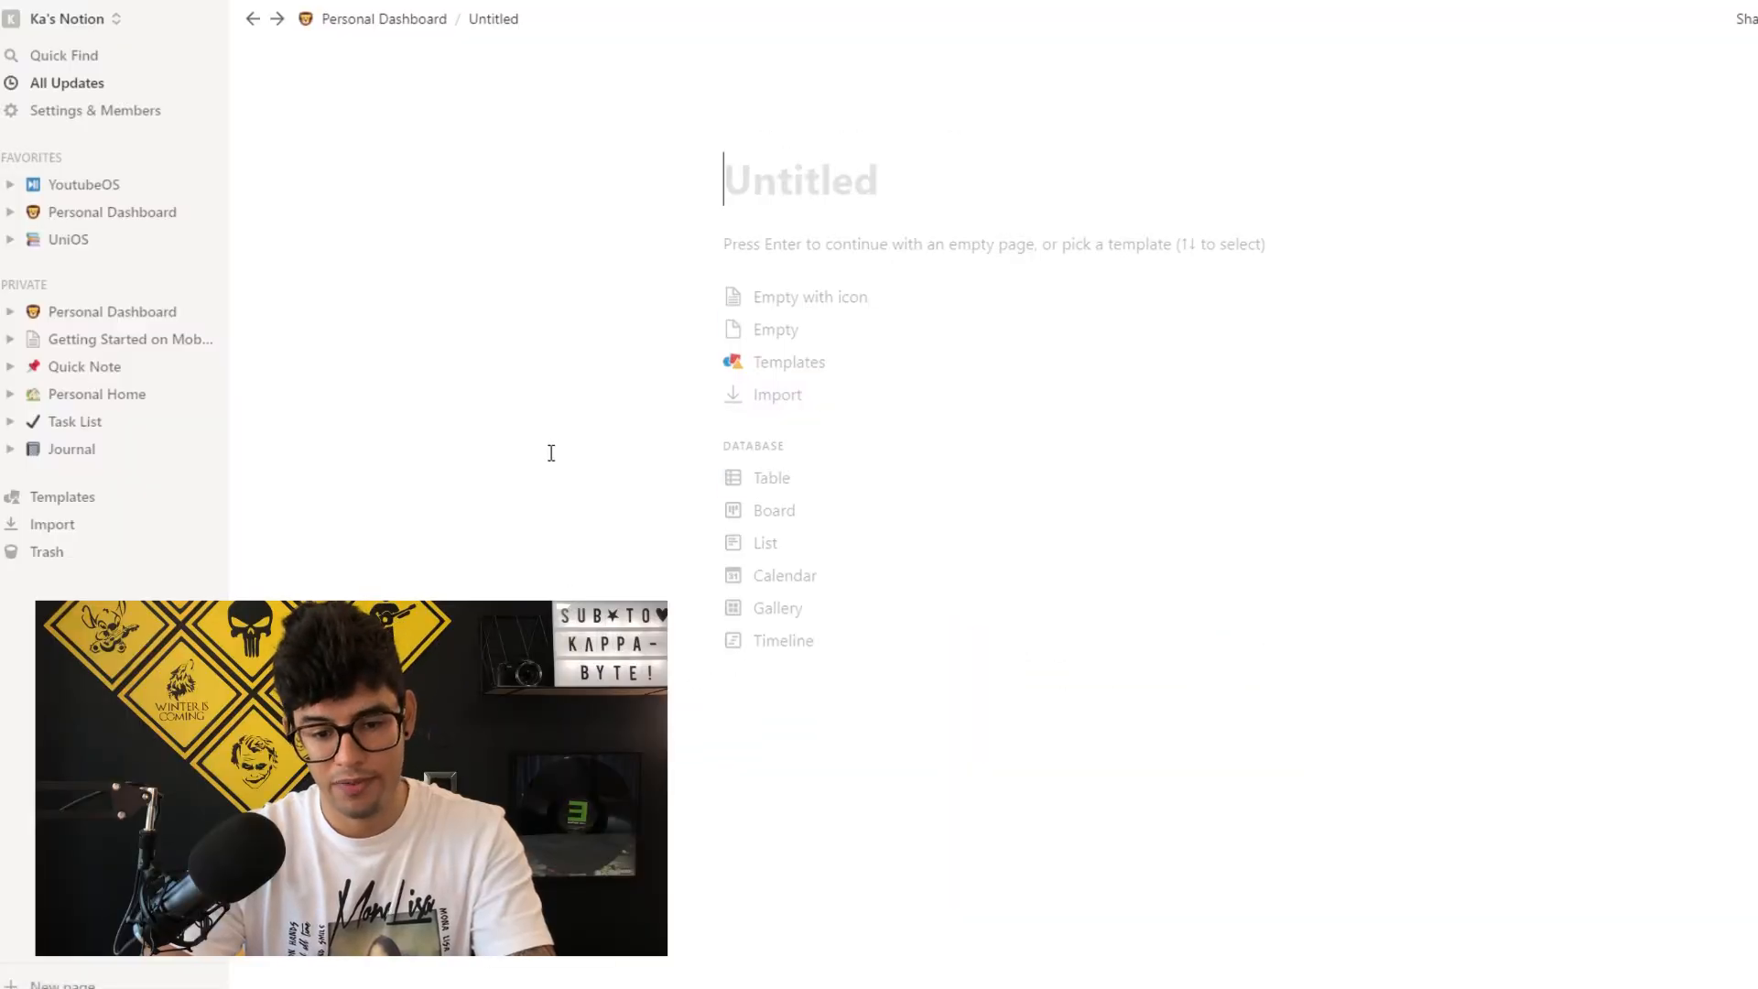
type("New page")
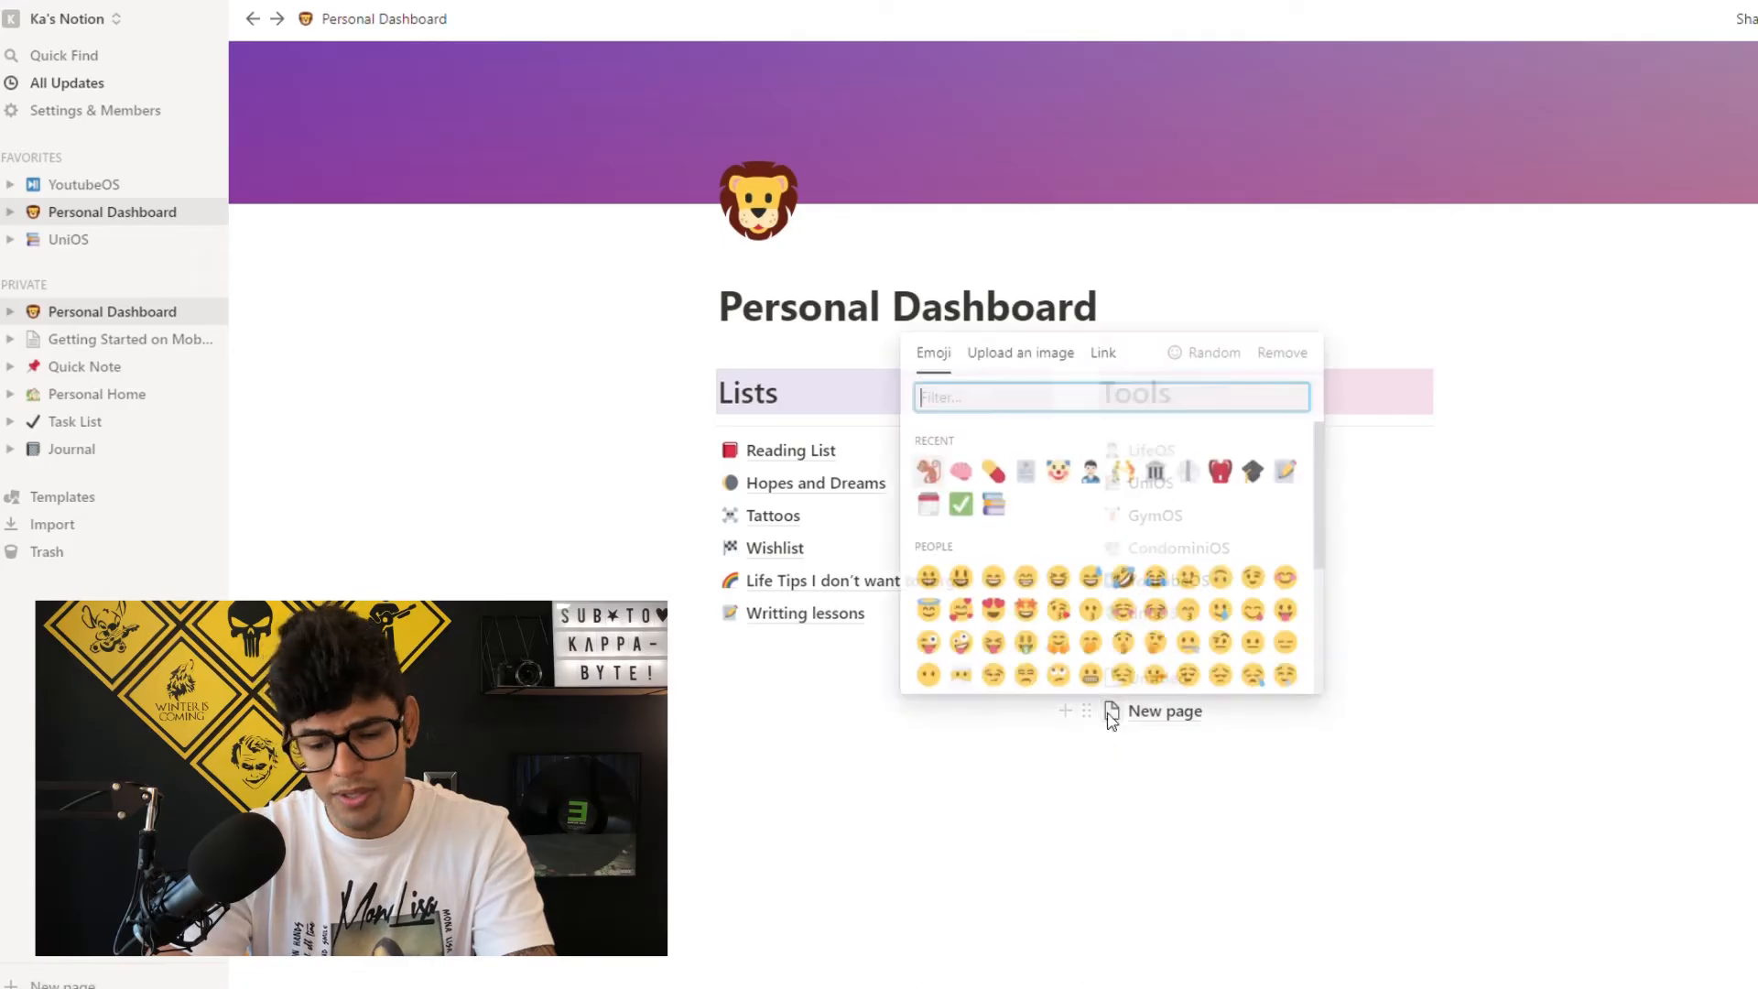
left_click(992, 472)
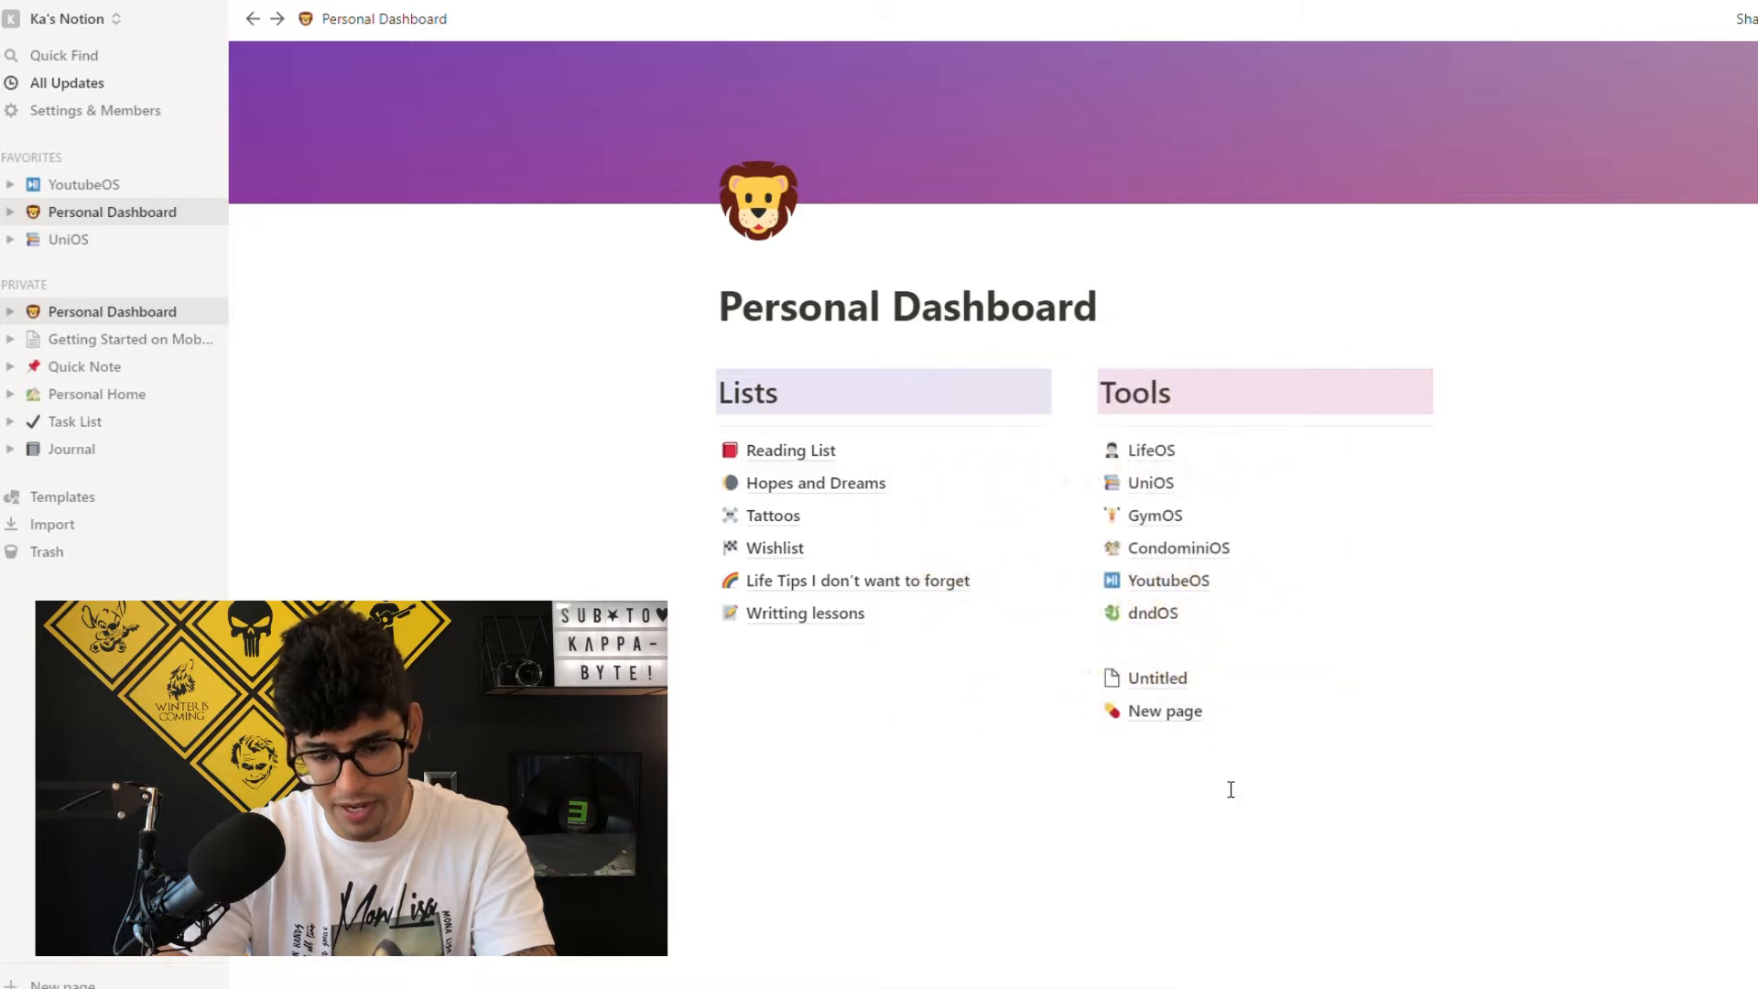
left_click(1164, 711)
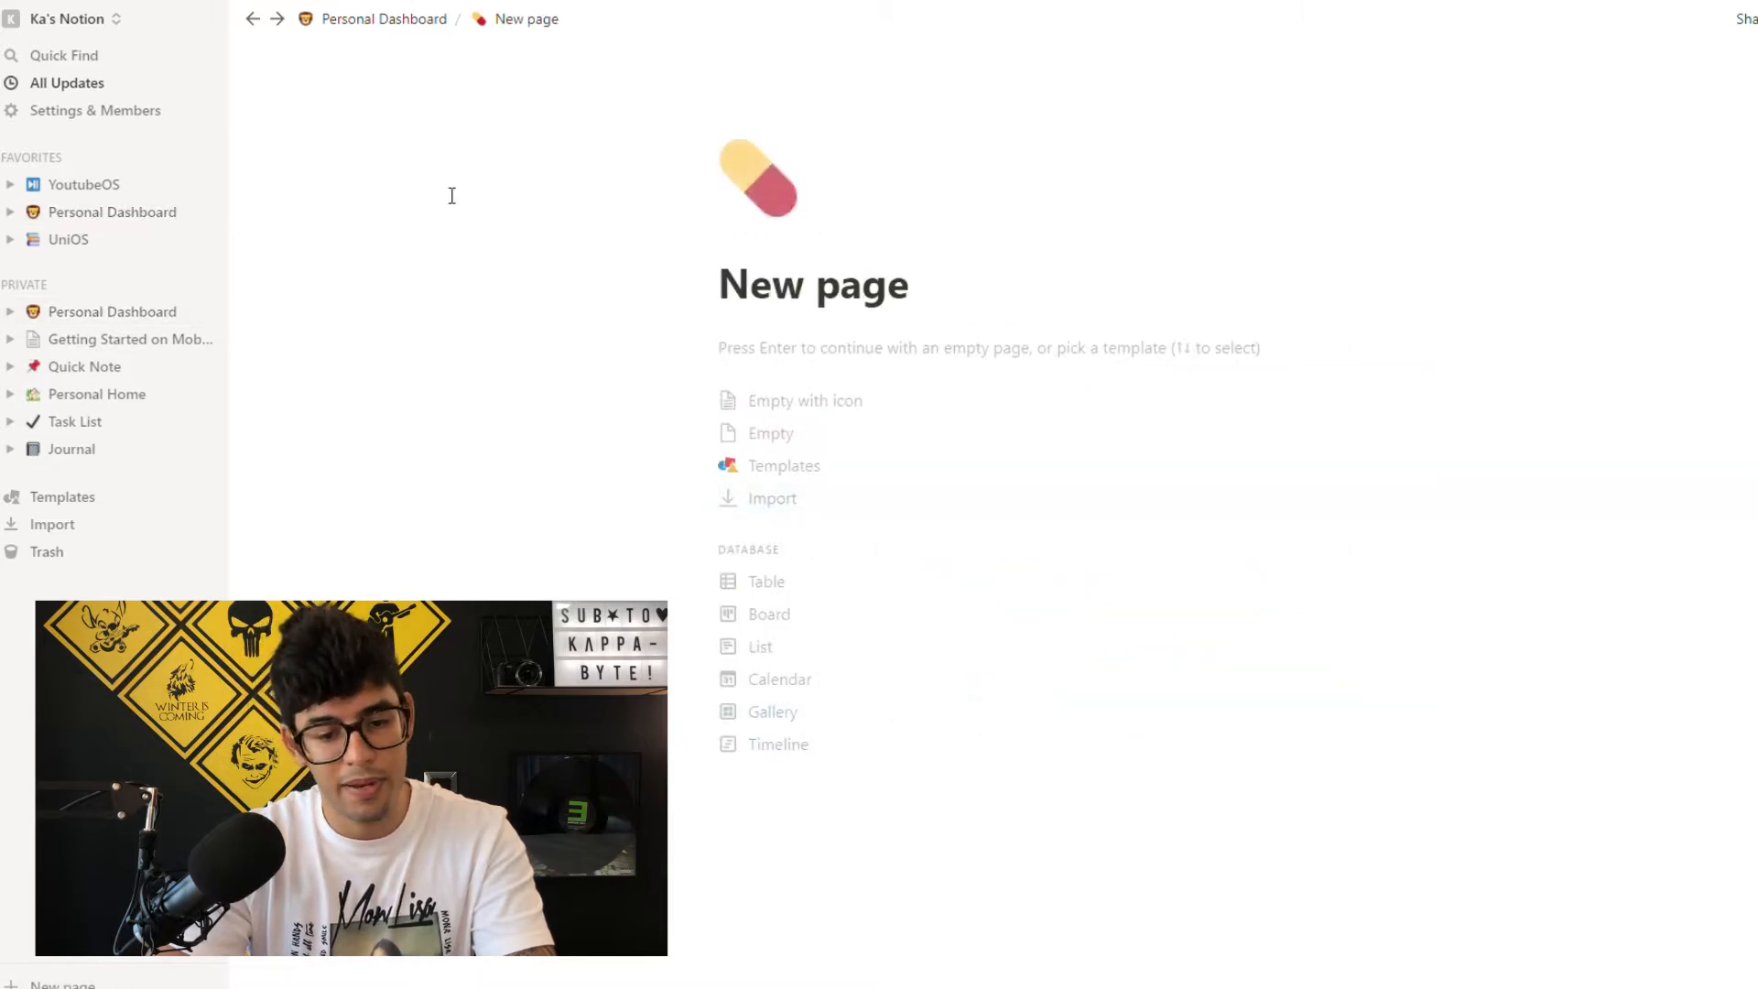
left_click(375, 19)
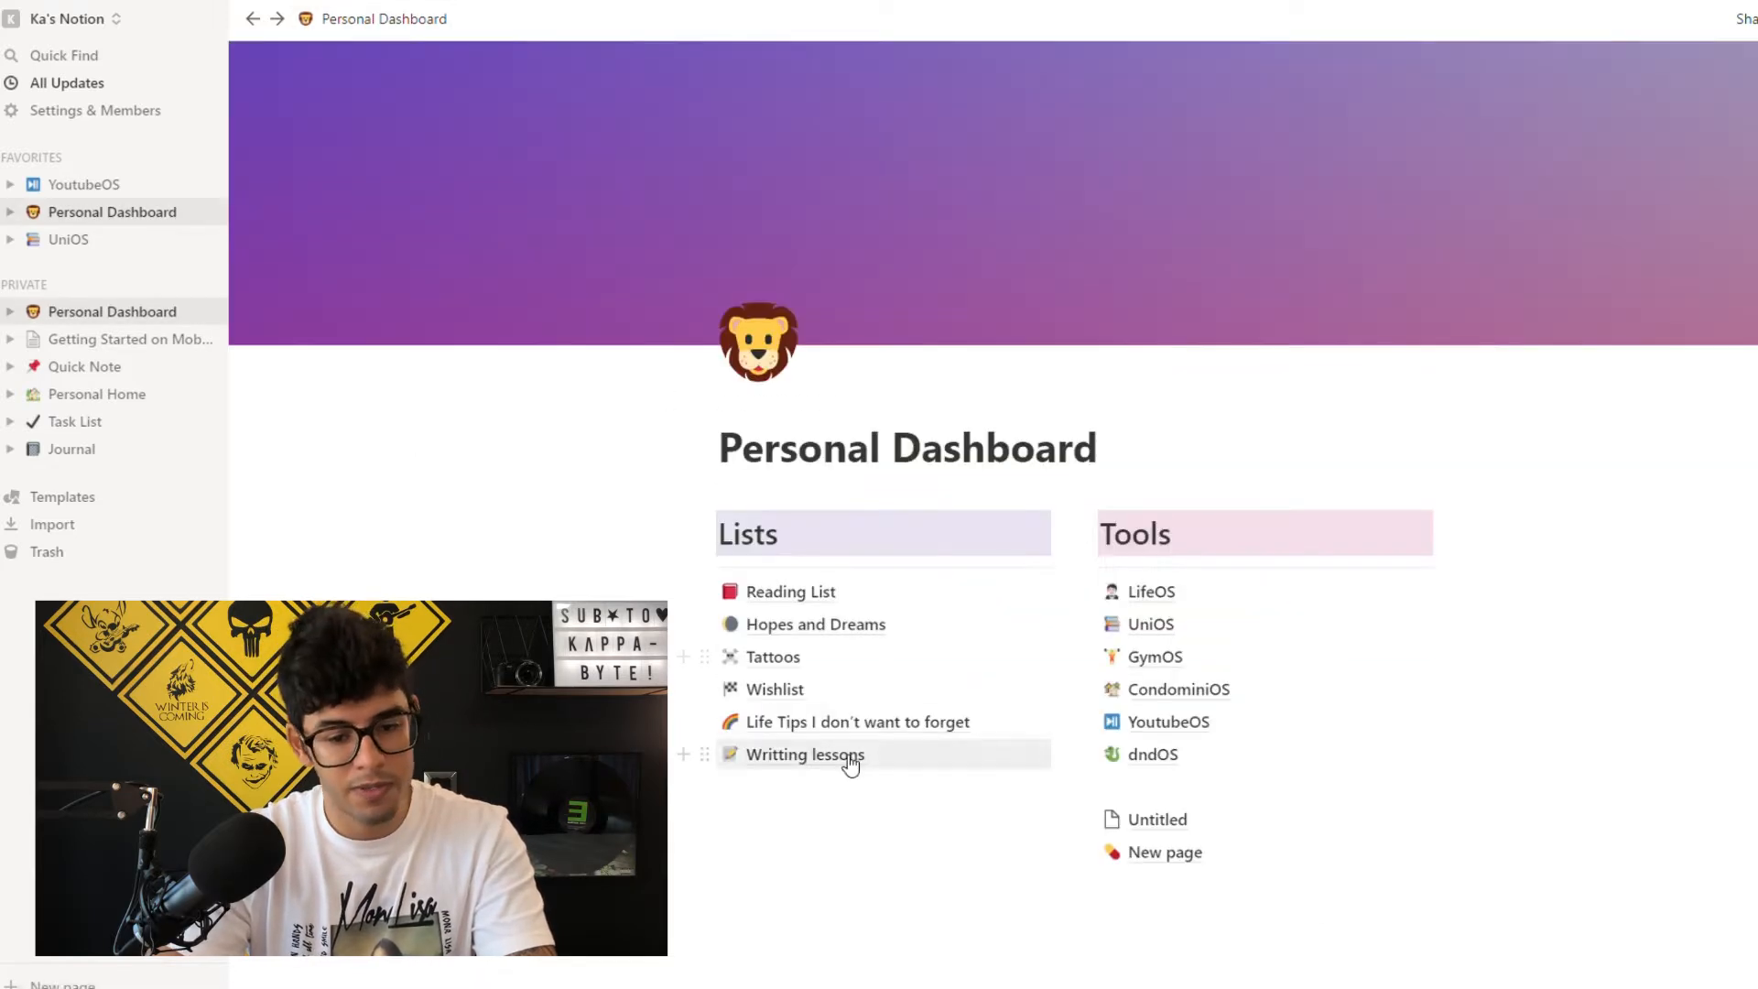
- Switch to the third workspace of the account and look through its default pages, including Team Home, Getting Started on Mobile and Task List
left_click(57, 22)
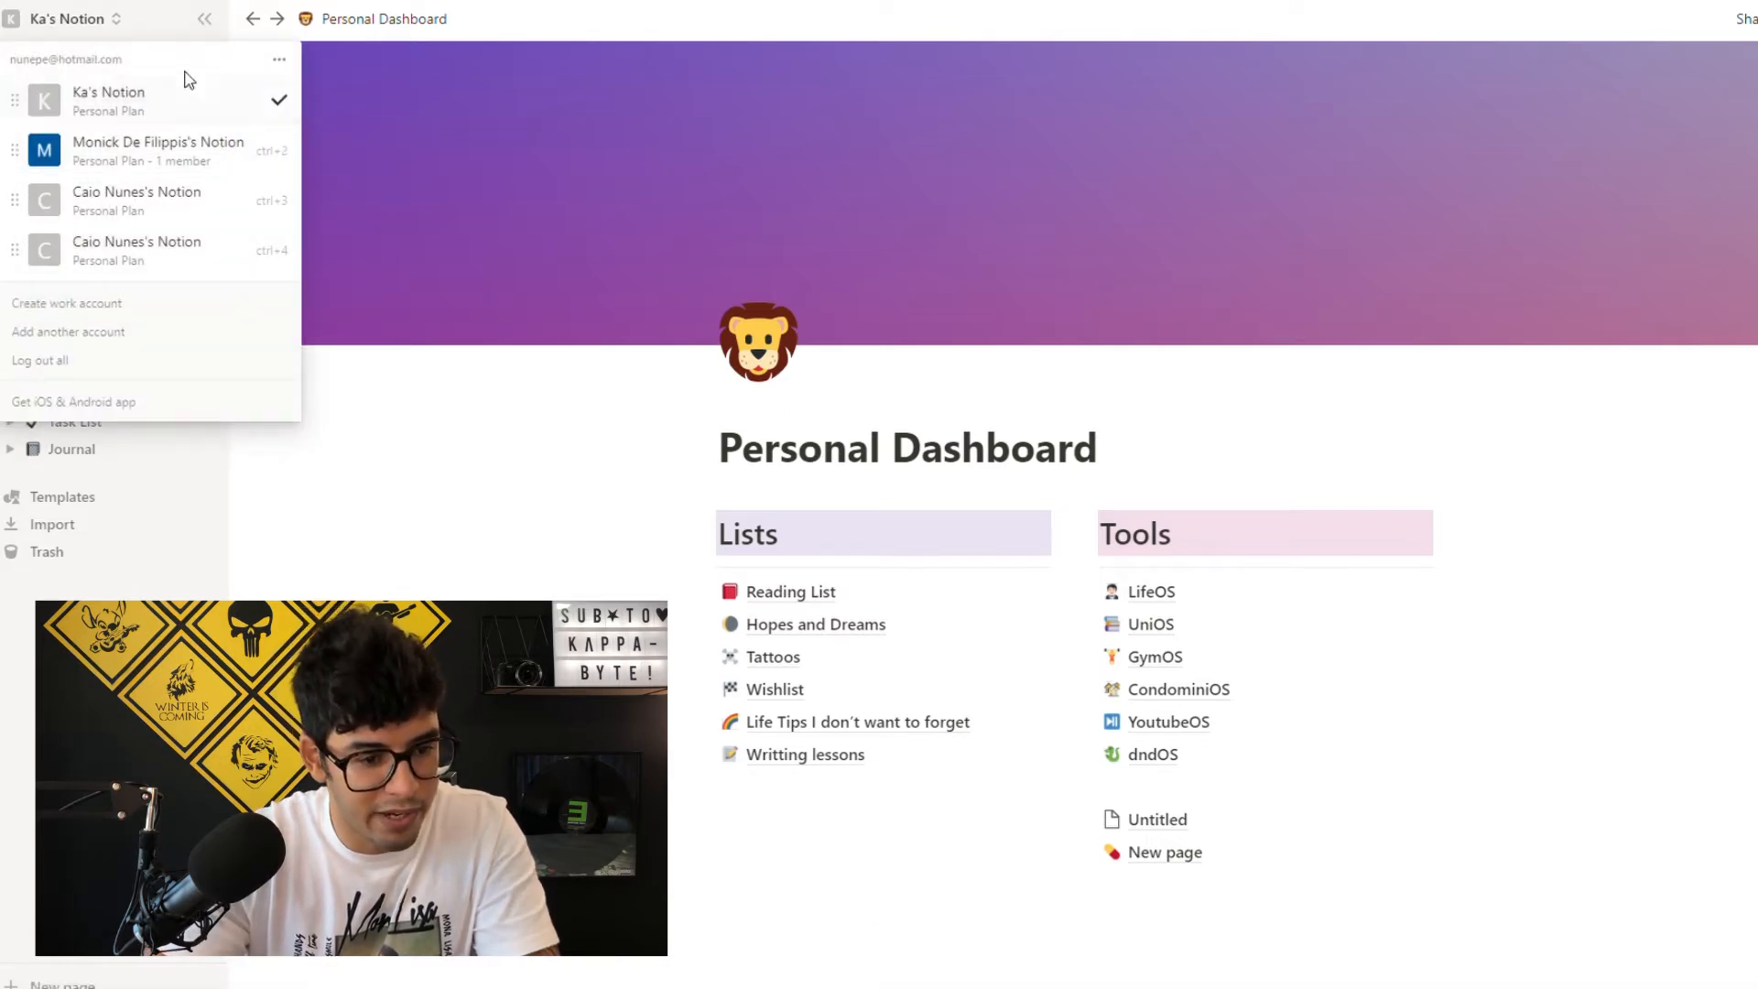
left_click(164, 194)
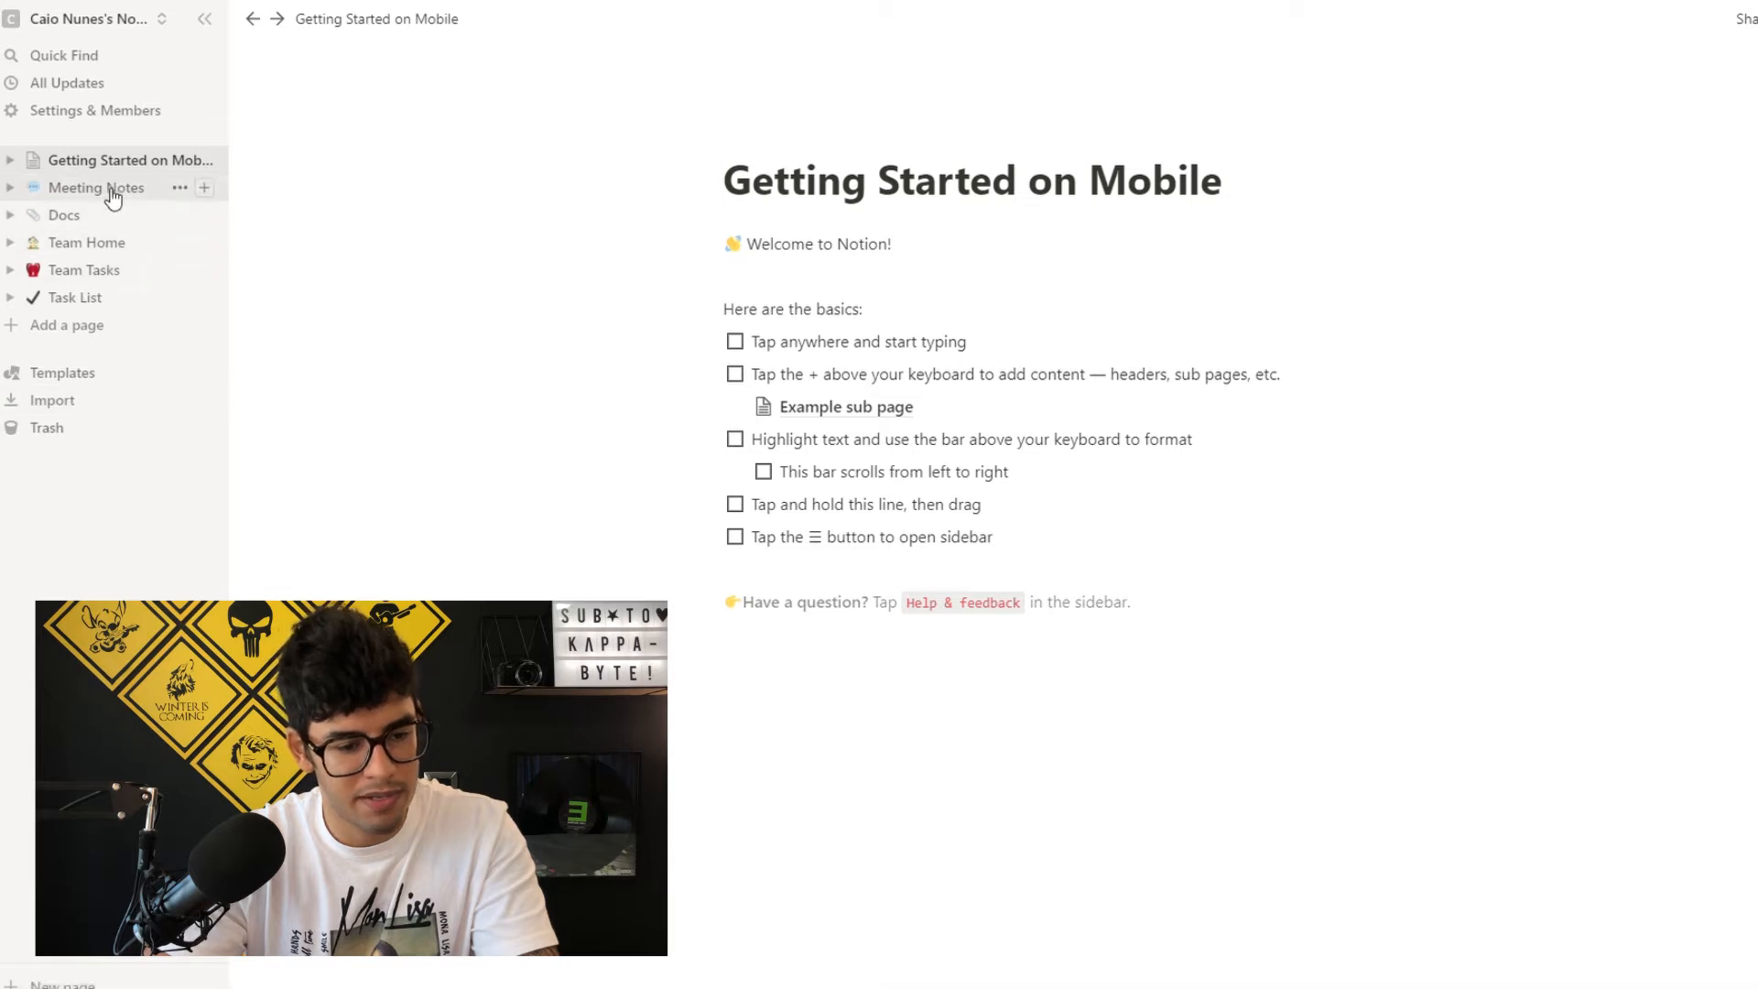
left_click(111, 252)
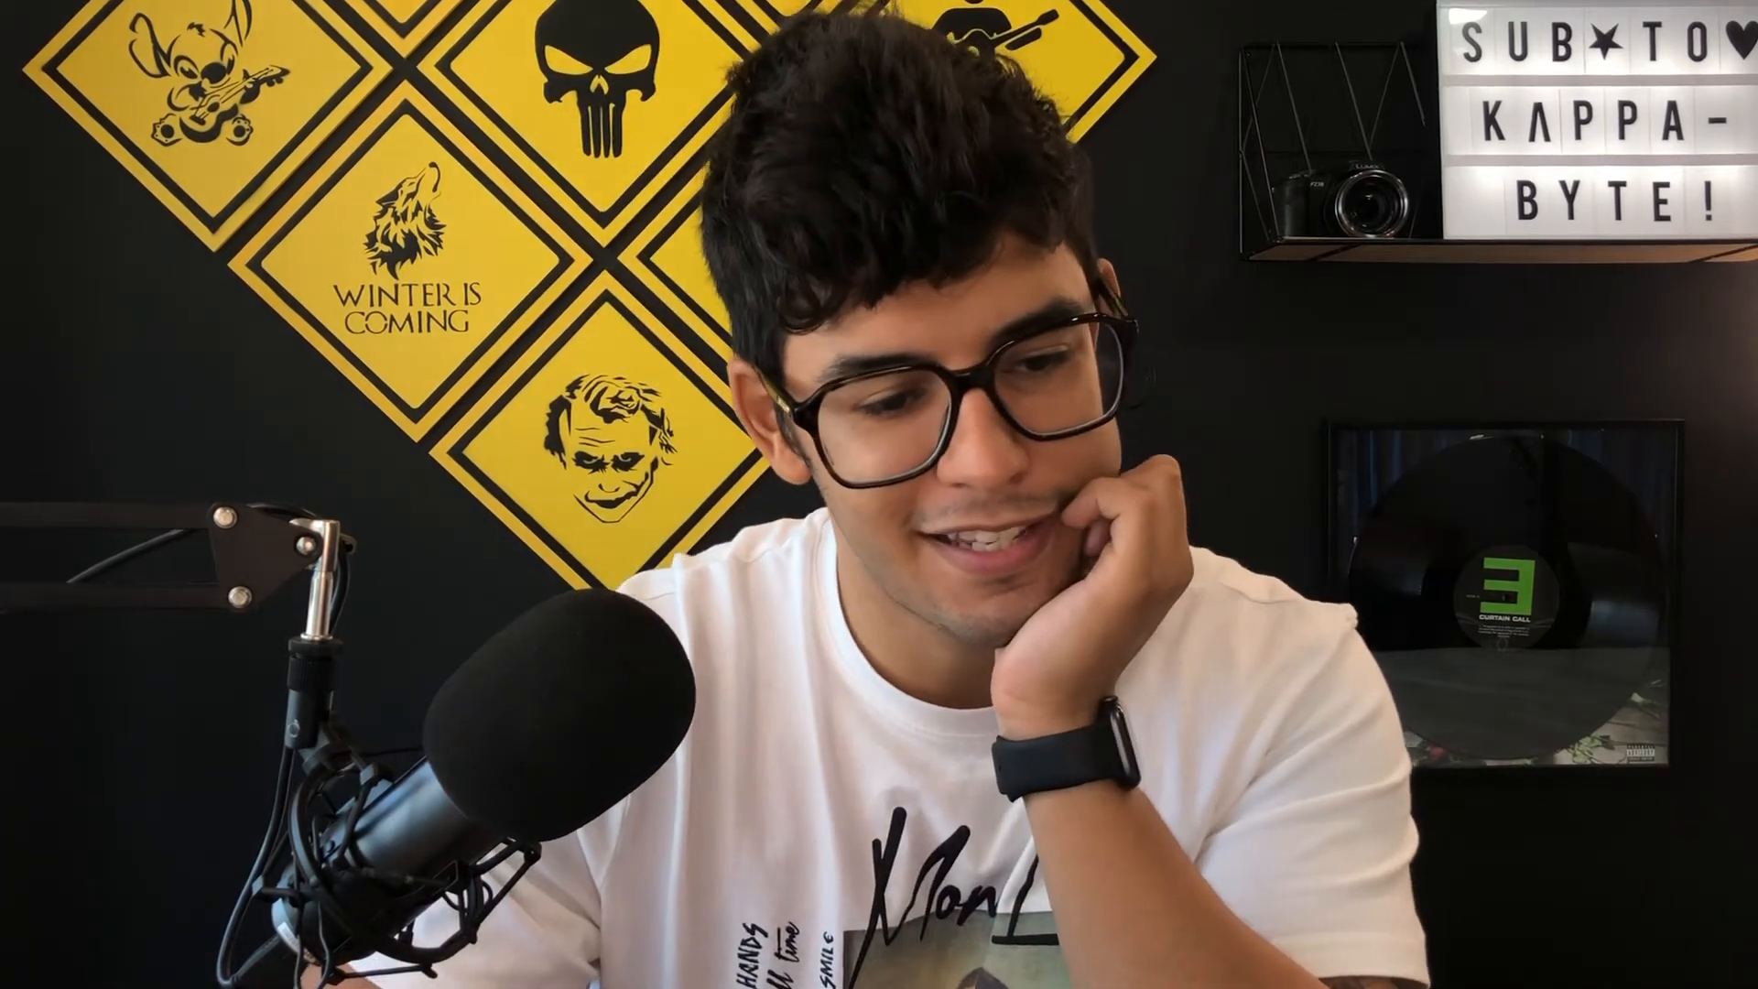
left_click(73, 160)
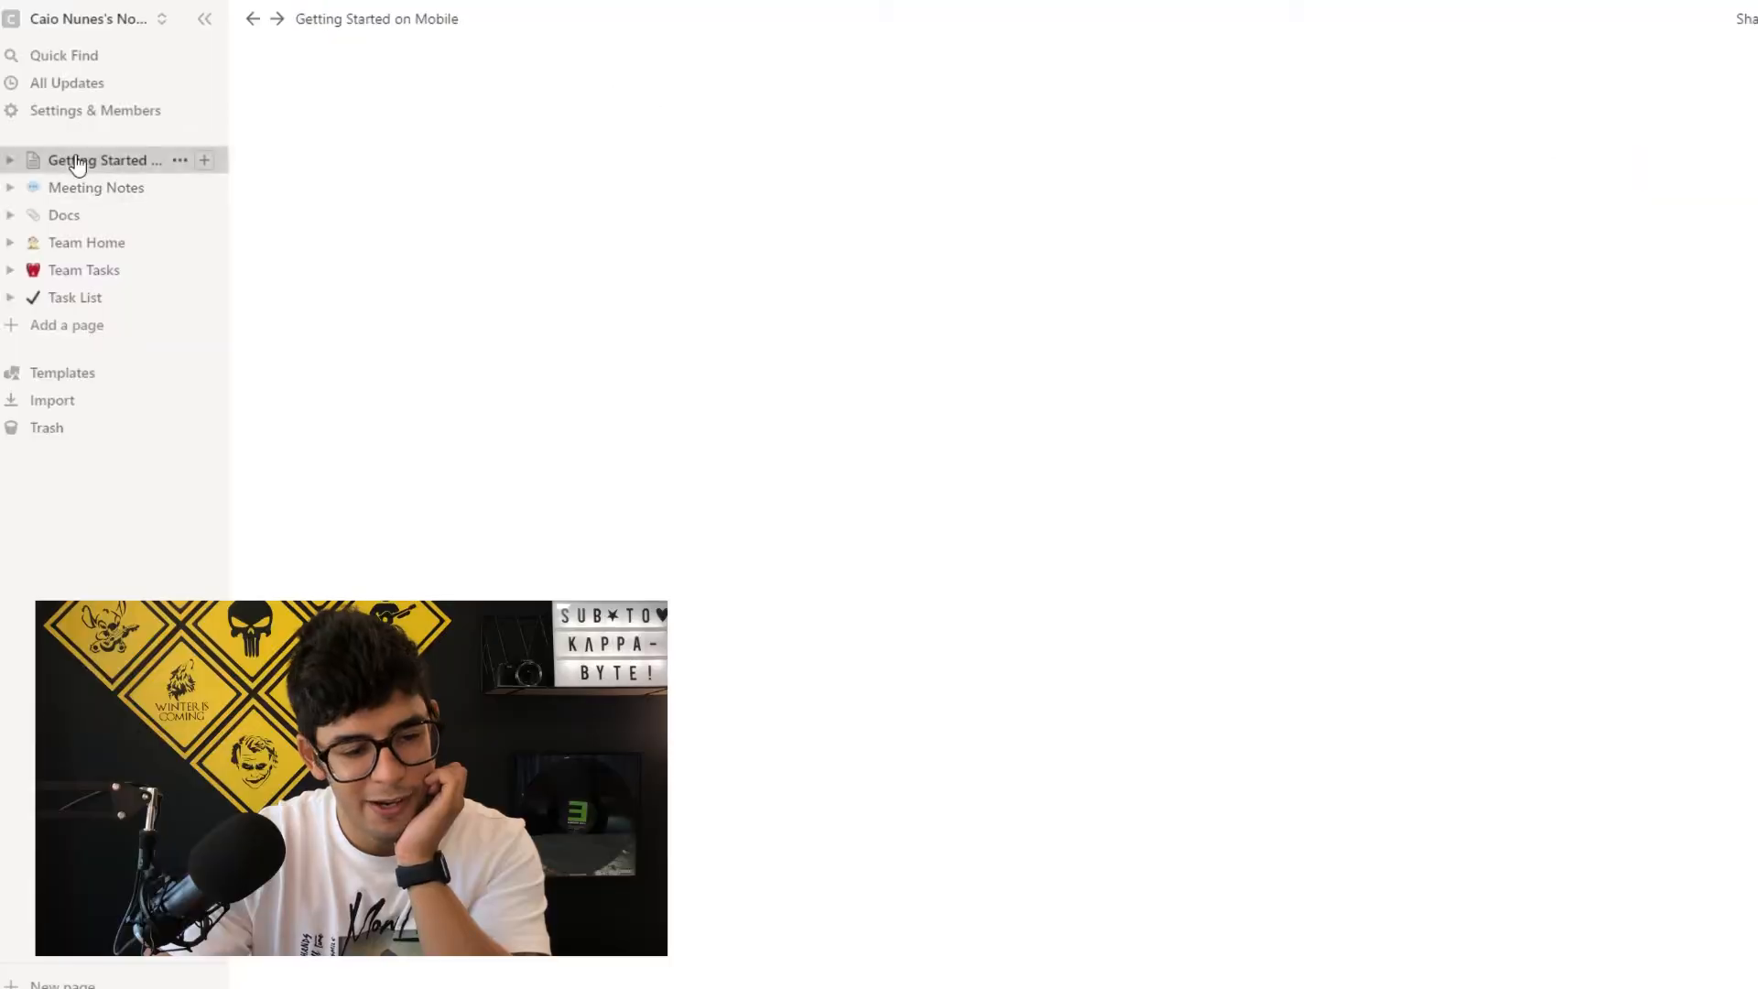
left_click(79, 297)
- Add an empty page titled "Personal Dashboard" to the workspace
left_click(86, 330)
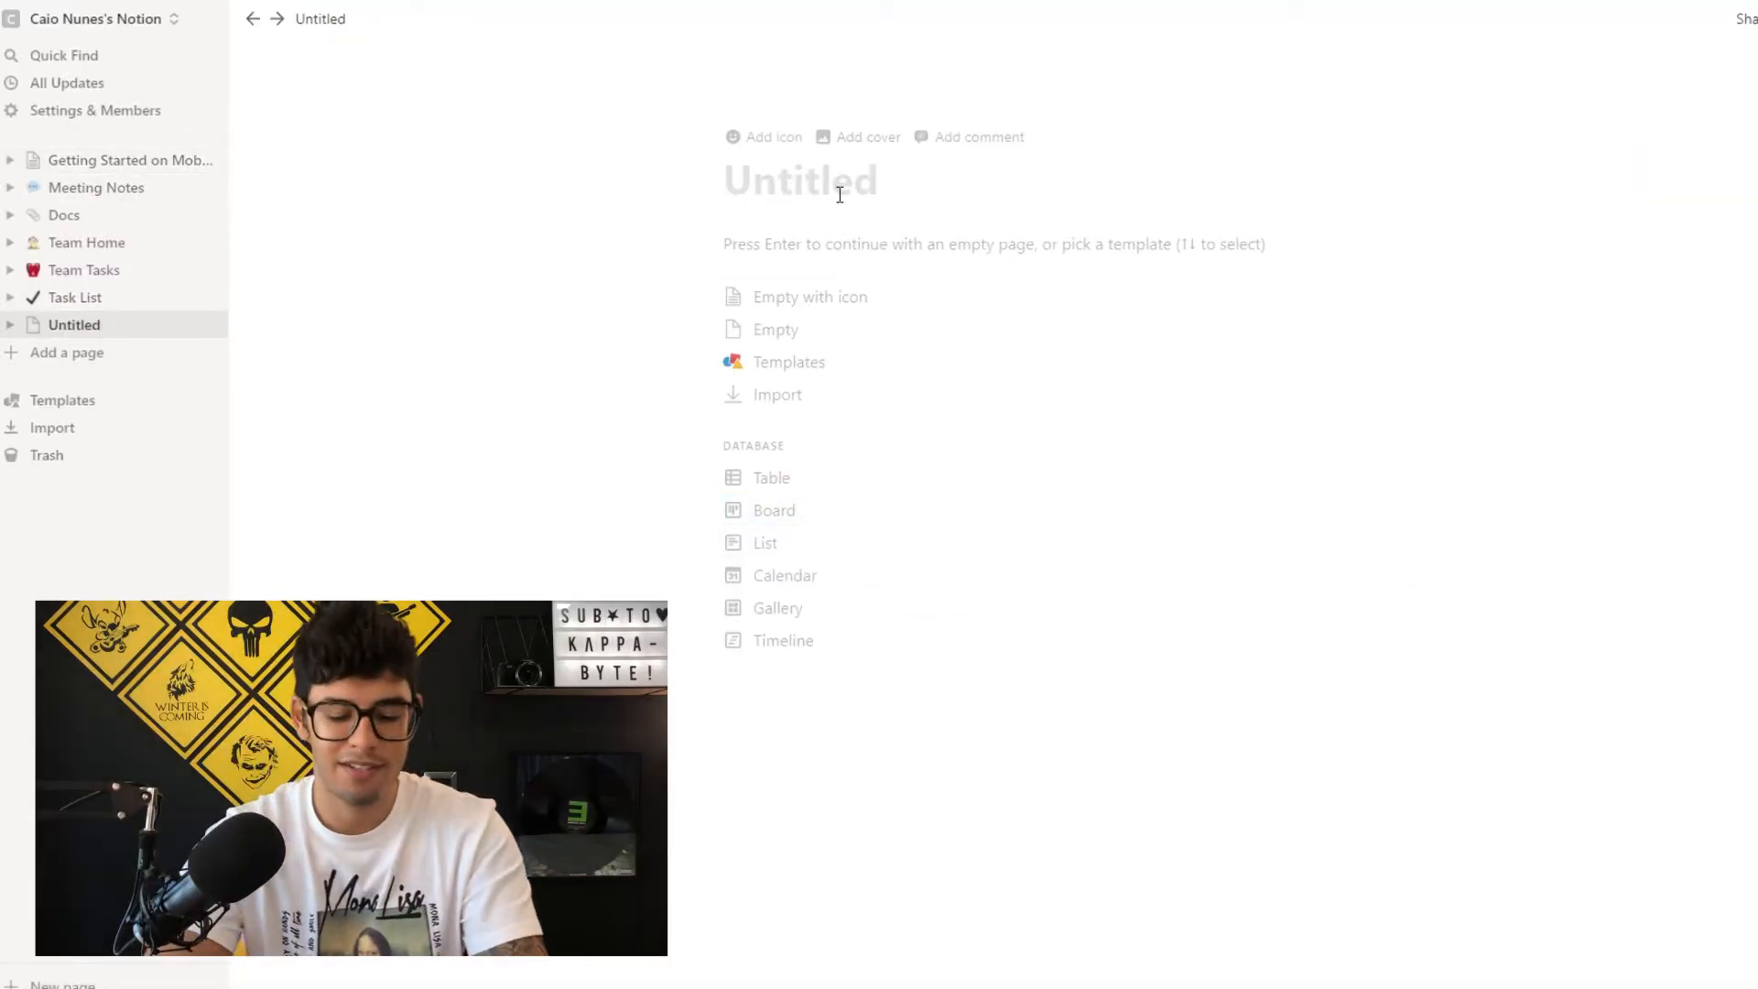
type("Persona")
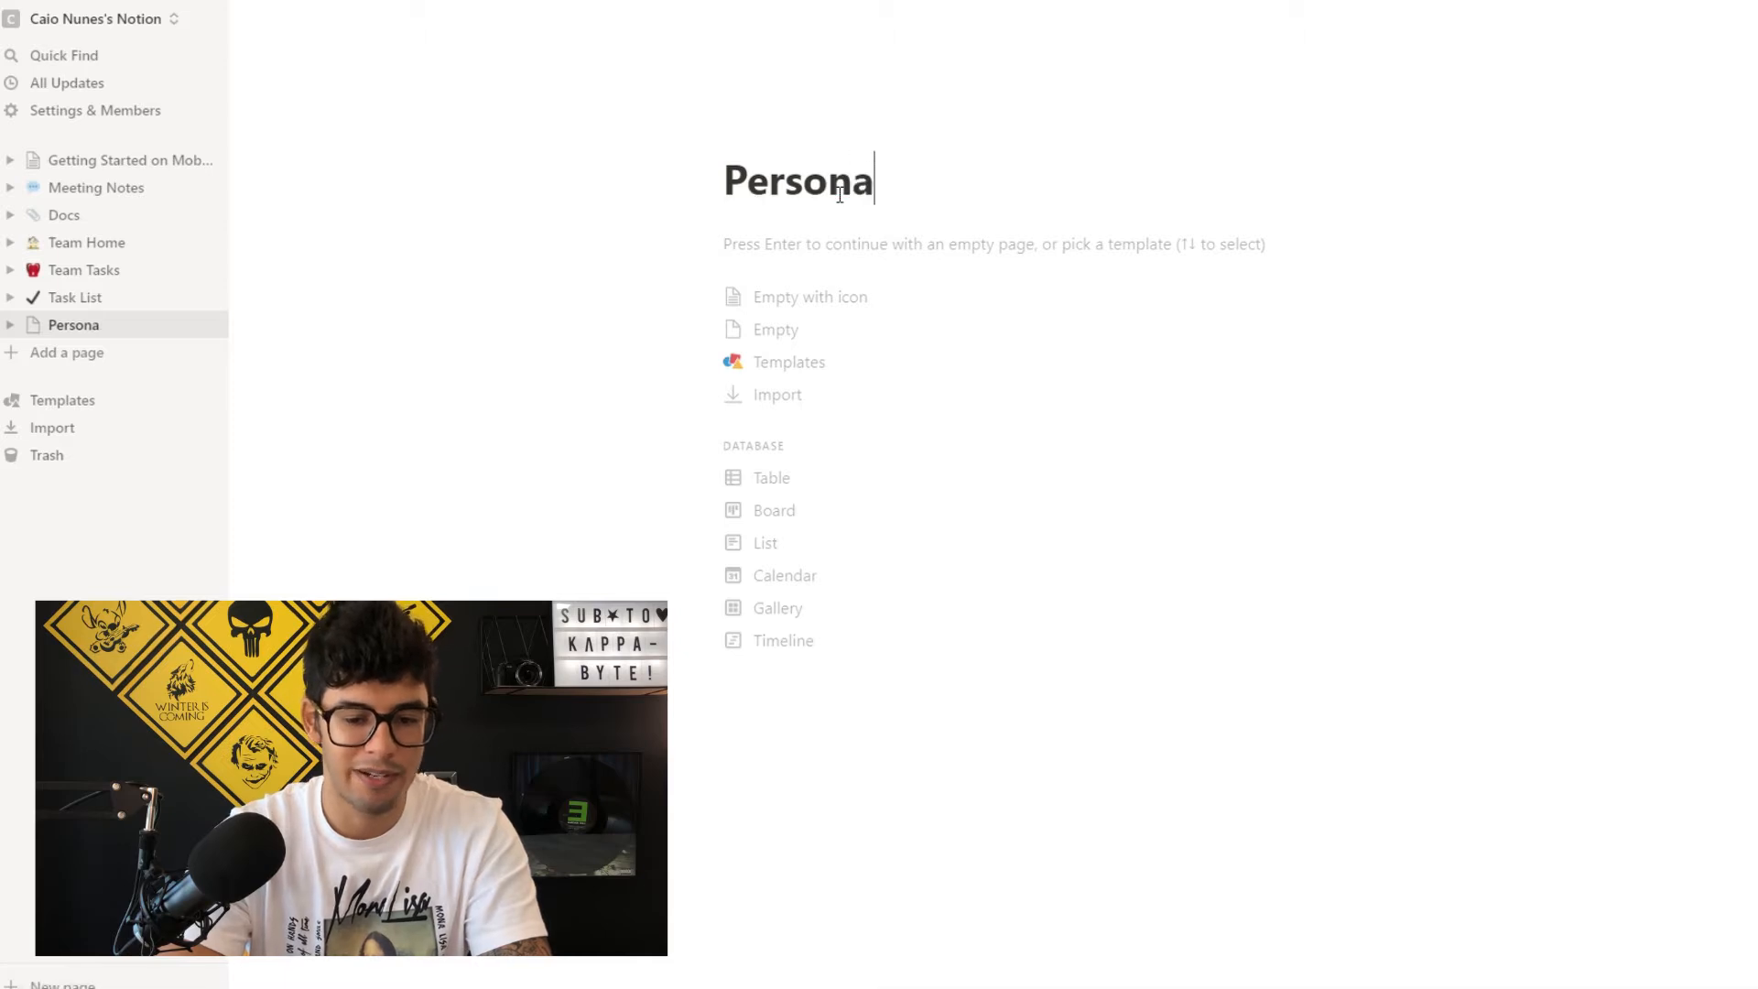
type("l Dashboard")
key("Return")
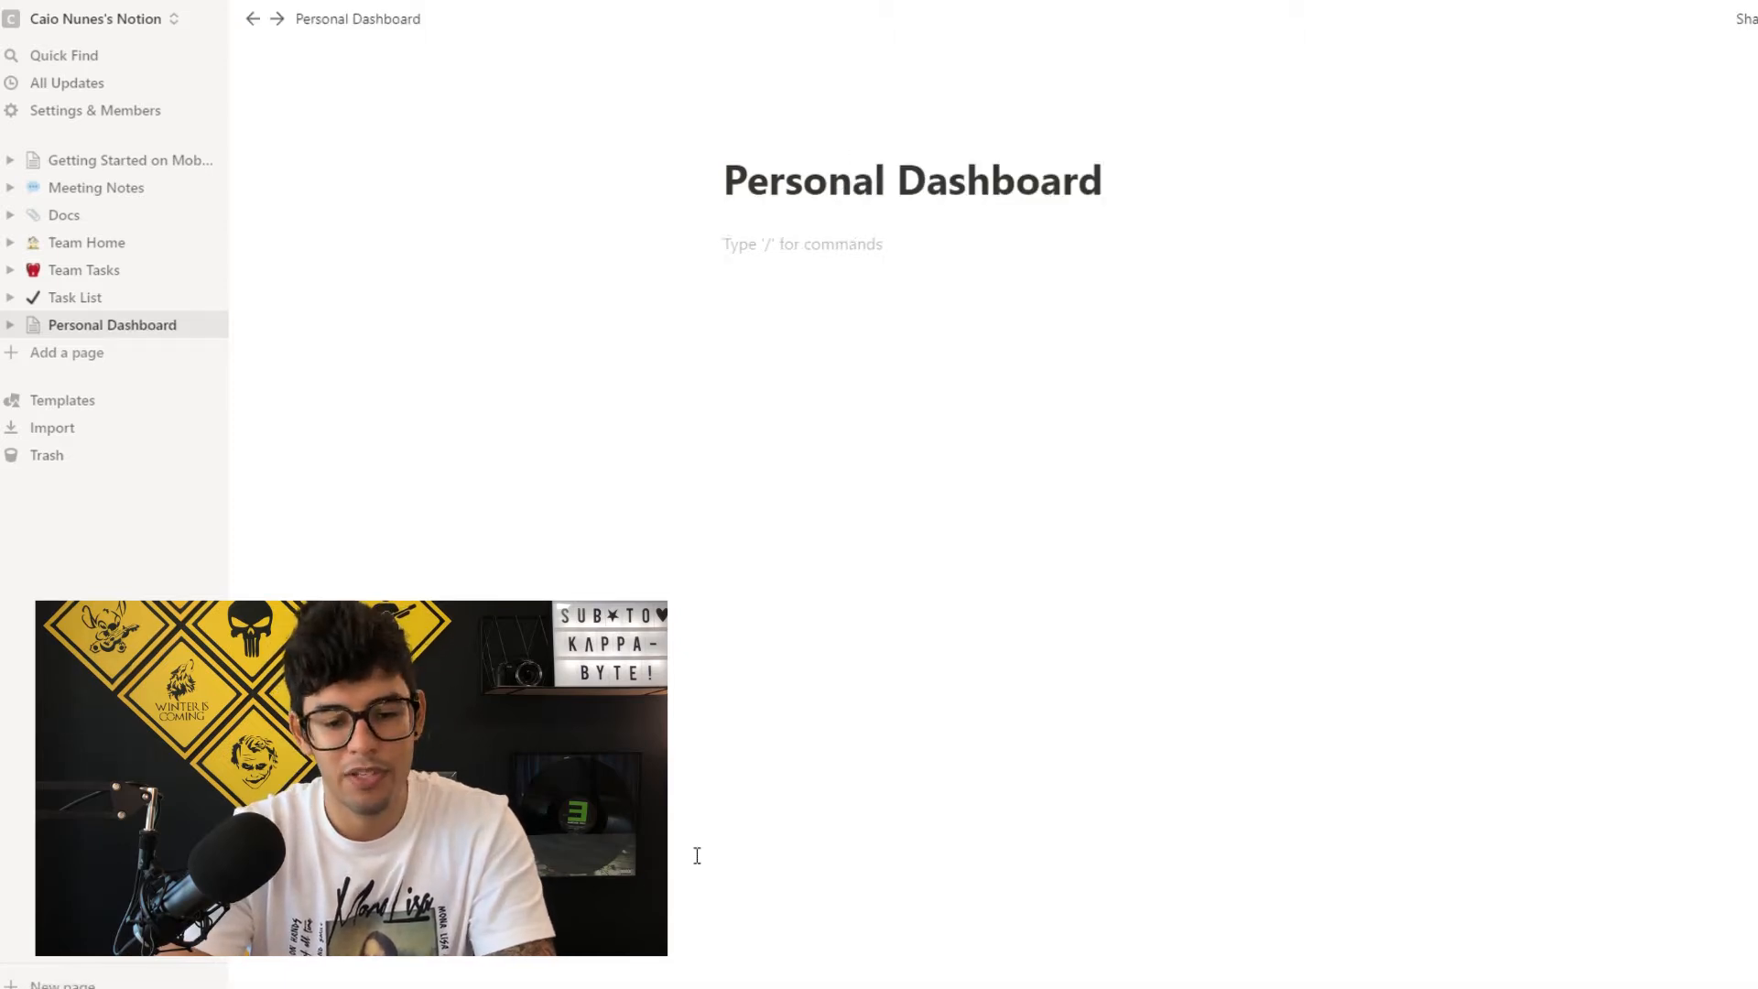
- Insert a quote block under the page title reading "Everything is possible with the right app" in quotation marks
type("/qu")
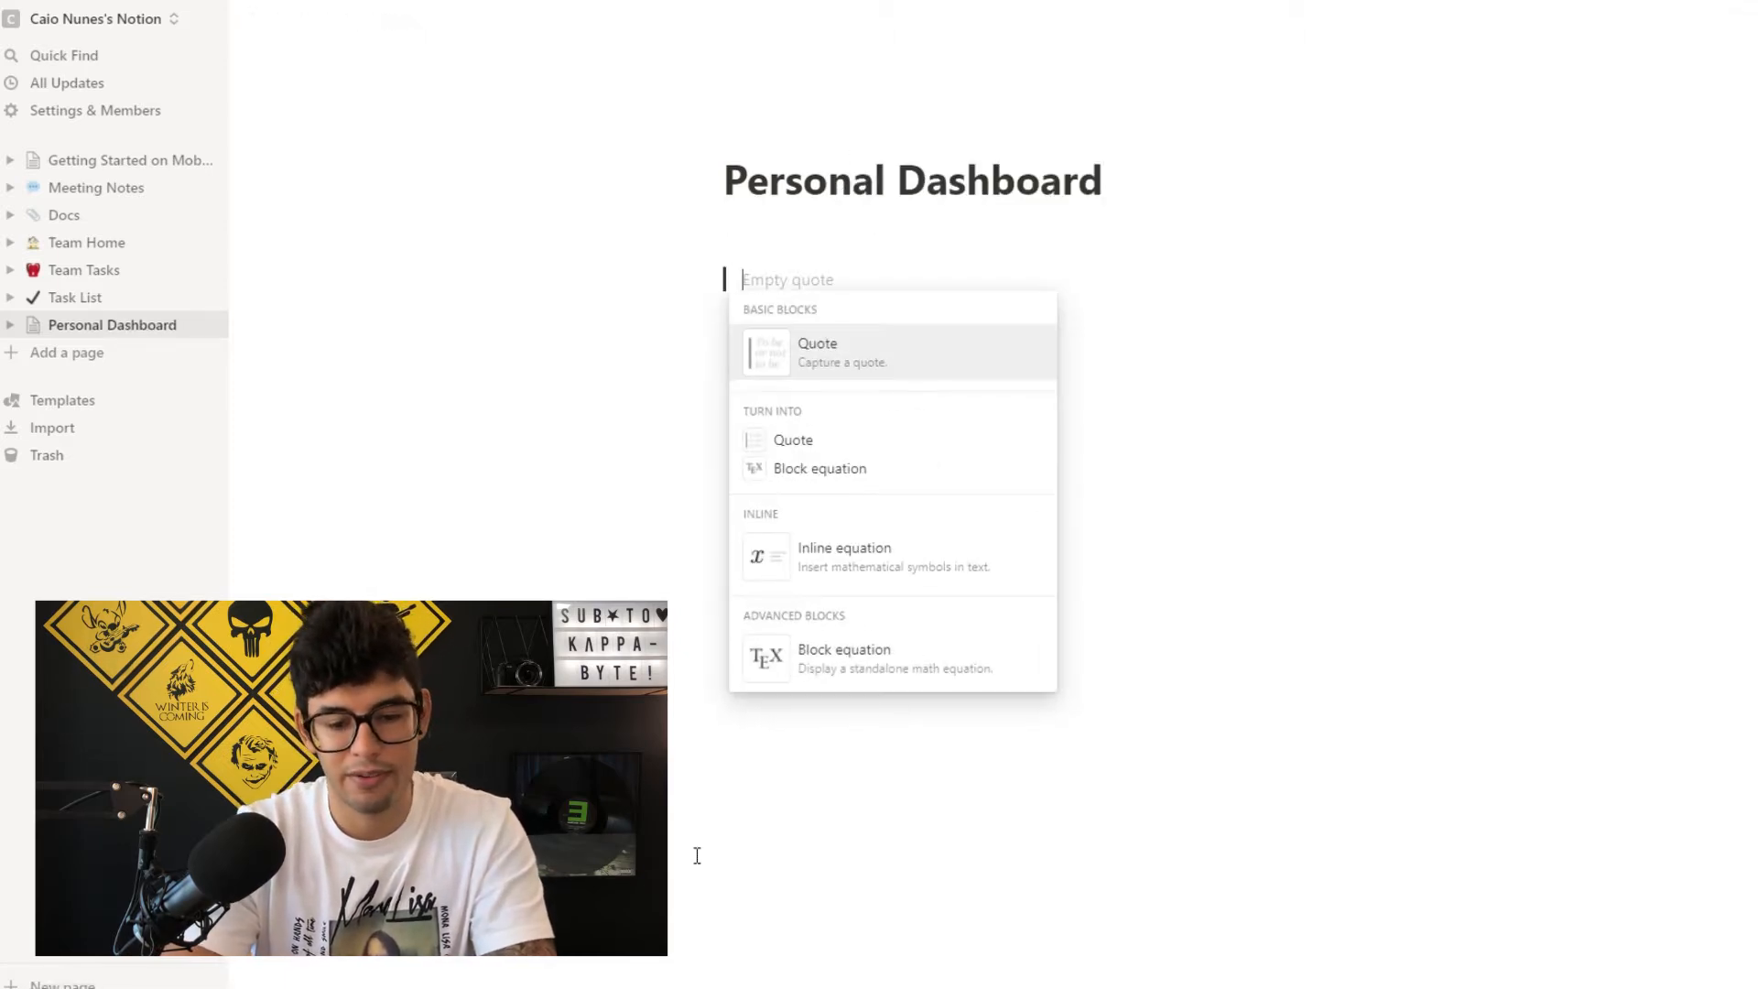
key("Return")
type("\"")
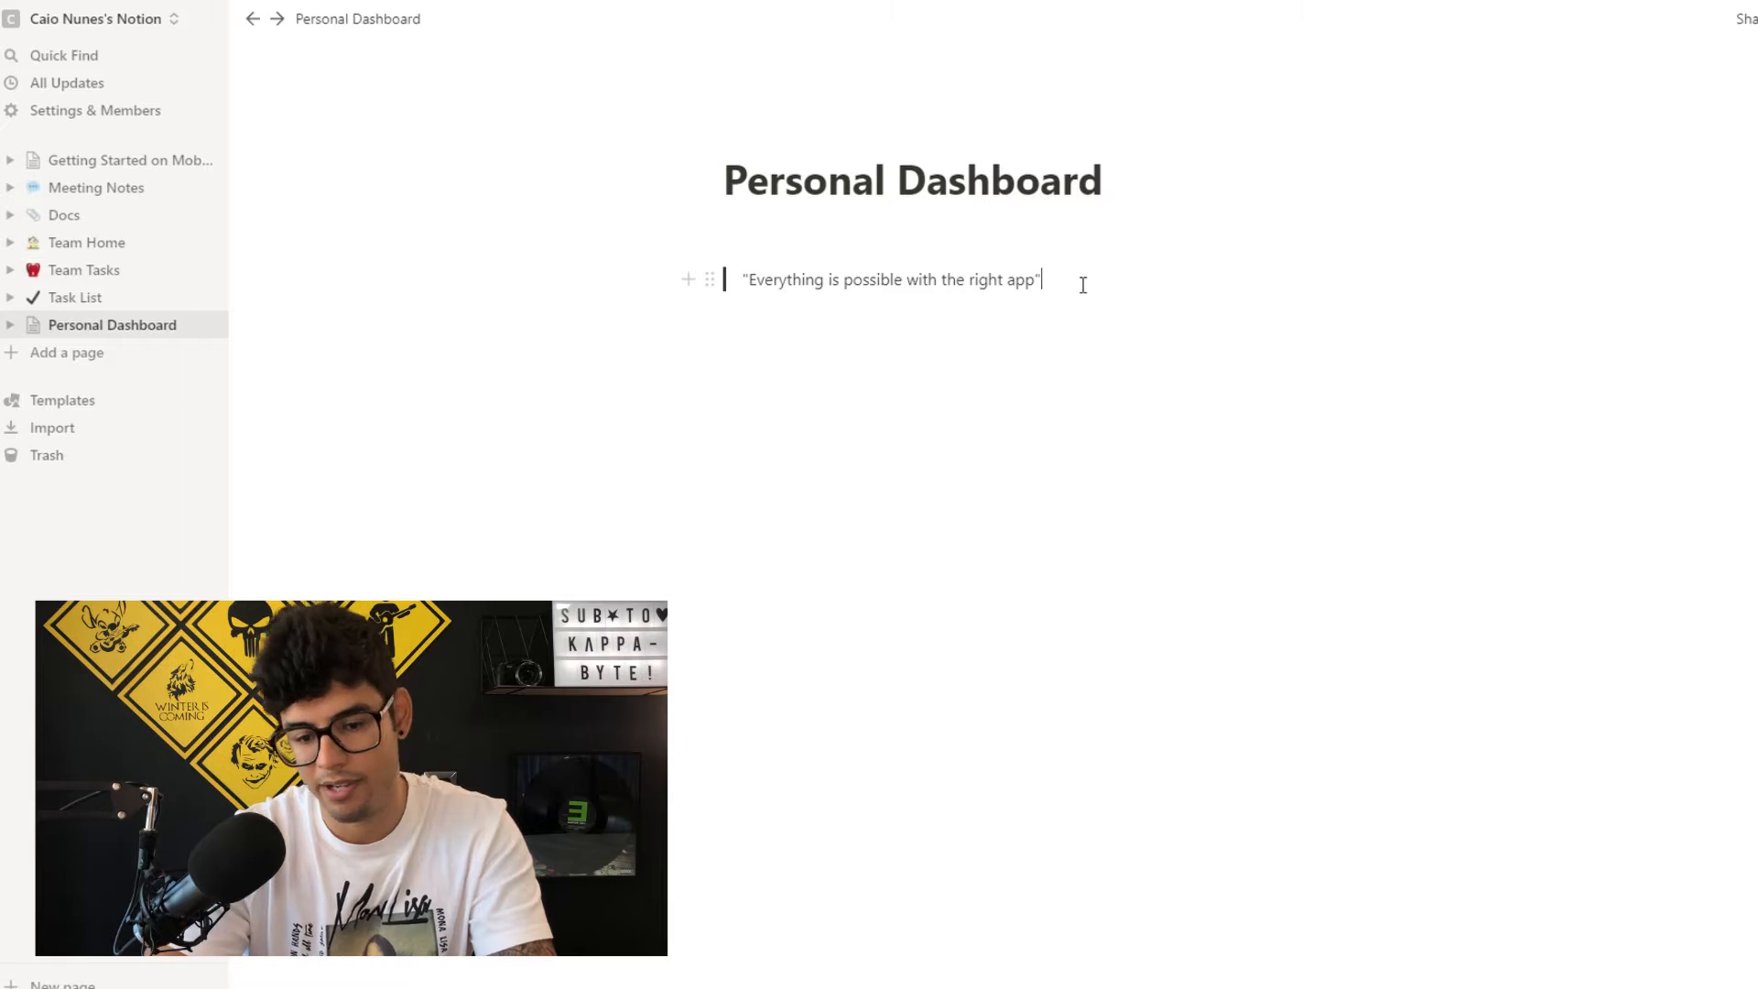
- Make the whole text of the quote italic
left_click_drag(1071, 282, 1167, 362)
left_click(750, 289)
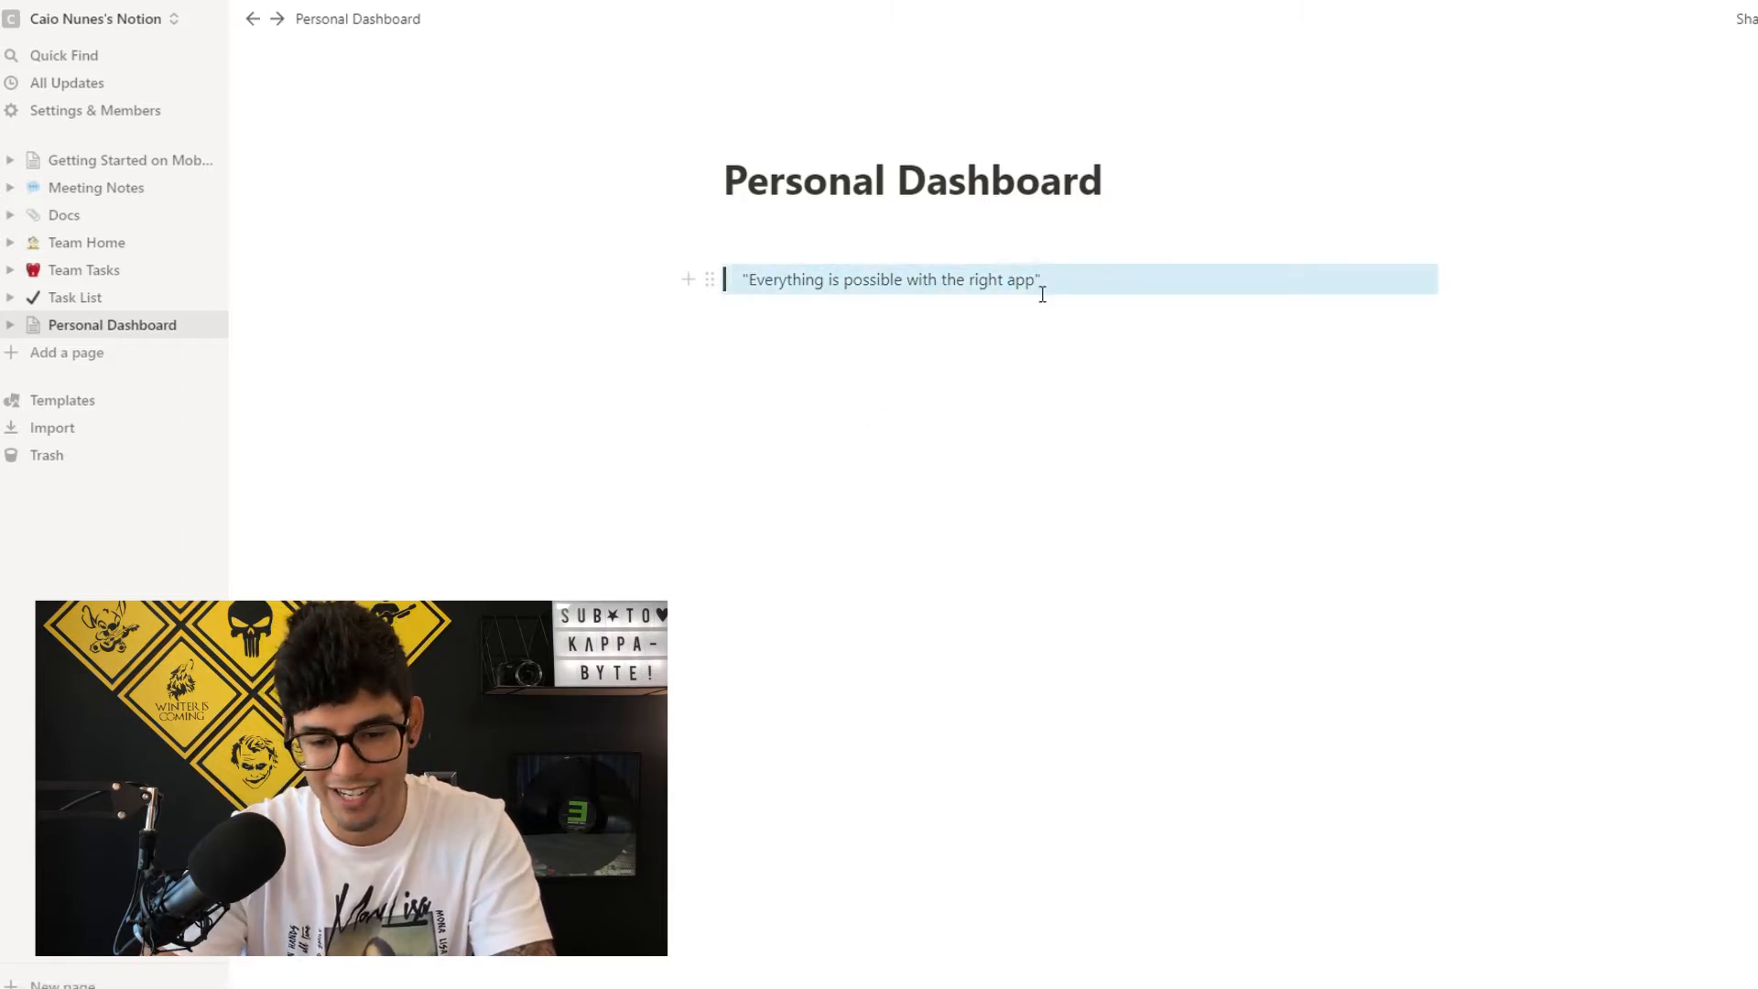
left_click_drag(1053, 290, 822, 275)
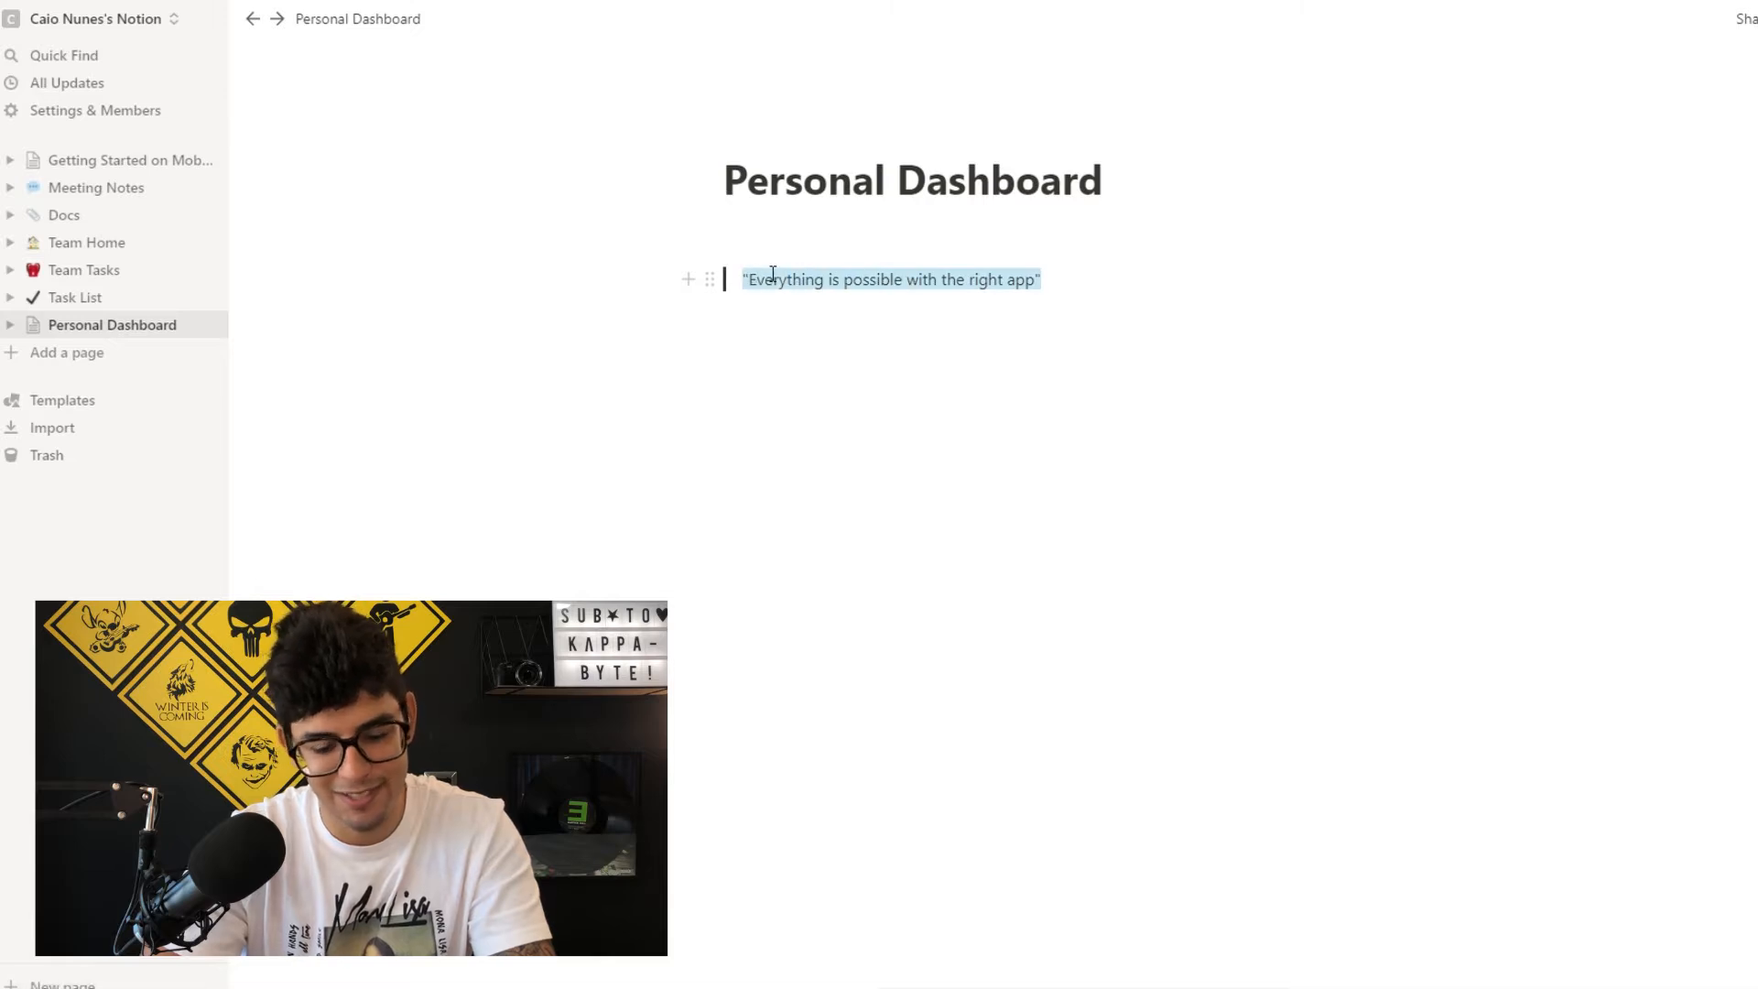
key("ctrl+i")
left_click(1094, 235)
left_click(1027, 321)
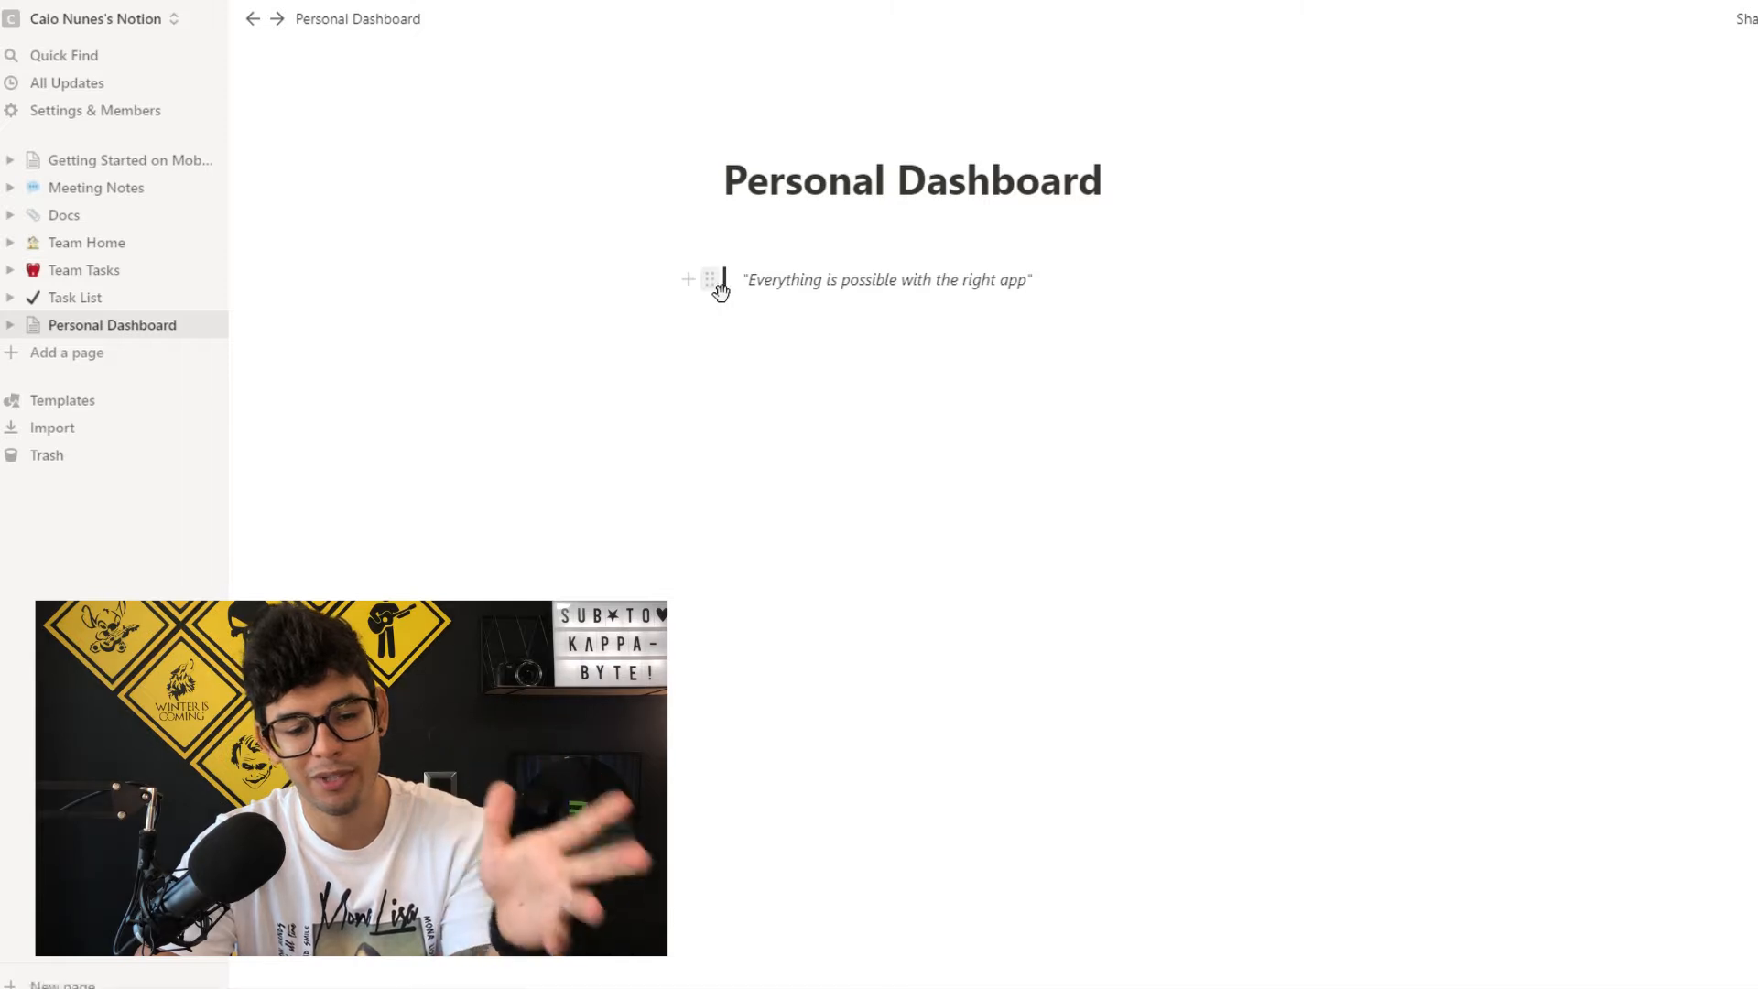
- Give the quote block a yellow background
left_click(712, 280)
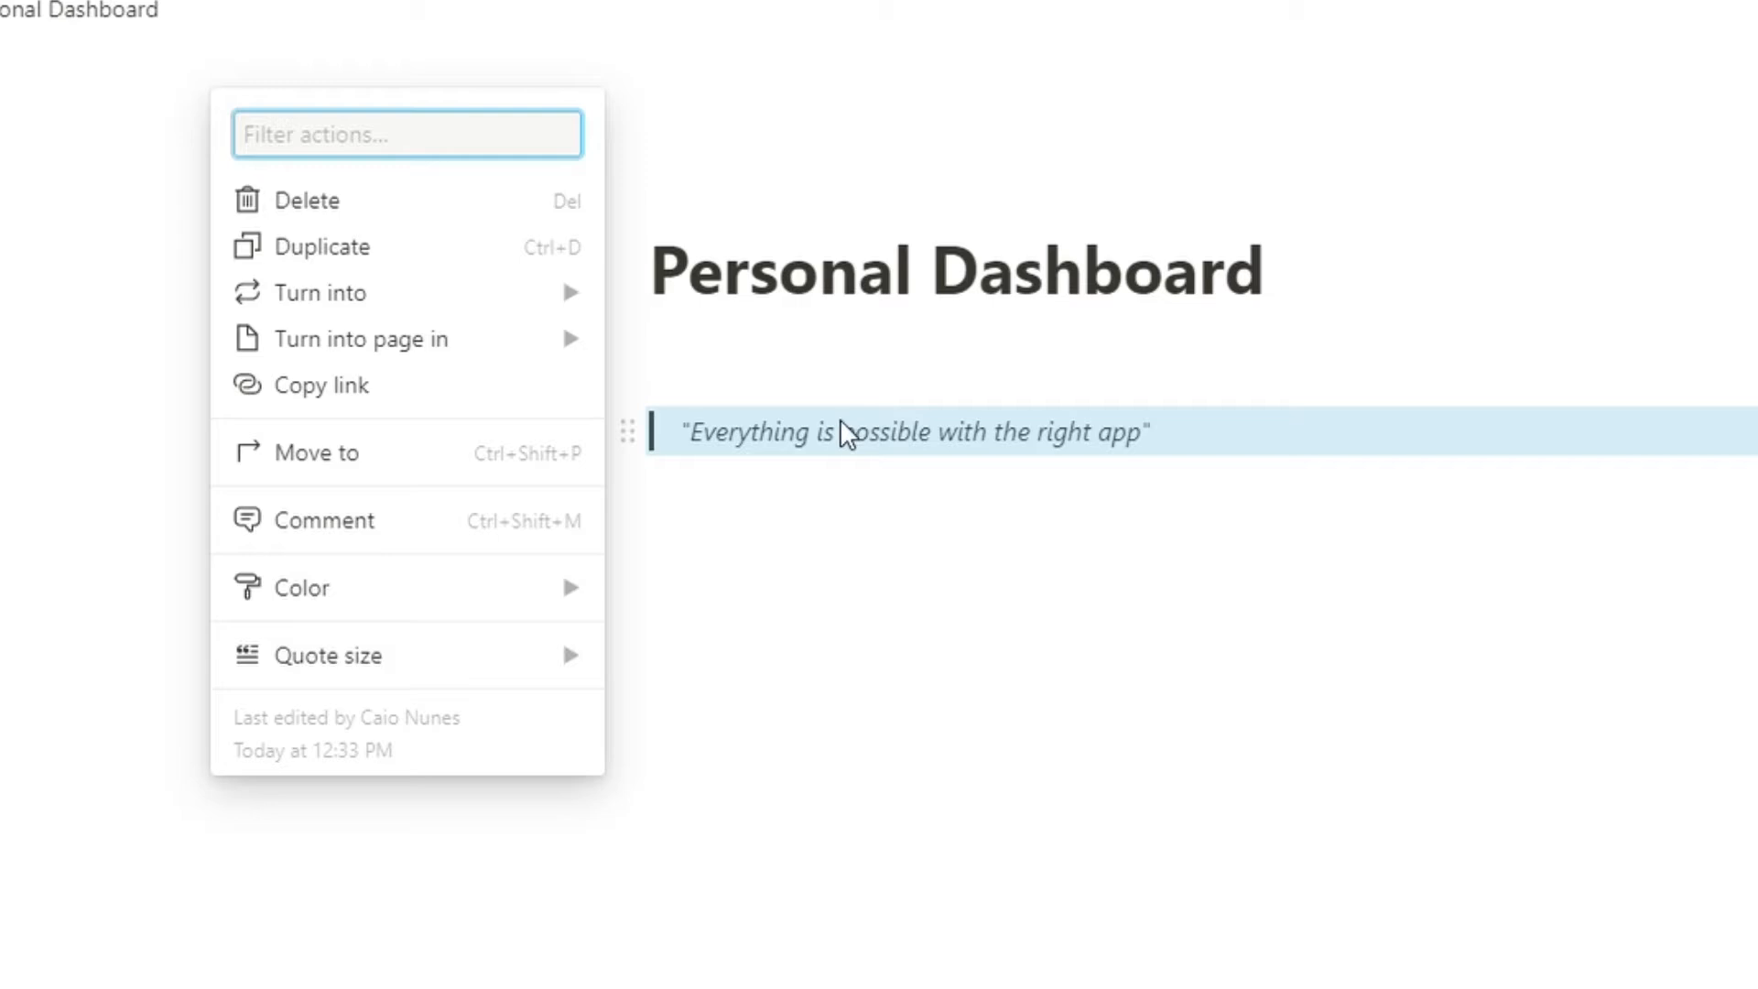
mouse_move(398, 286)
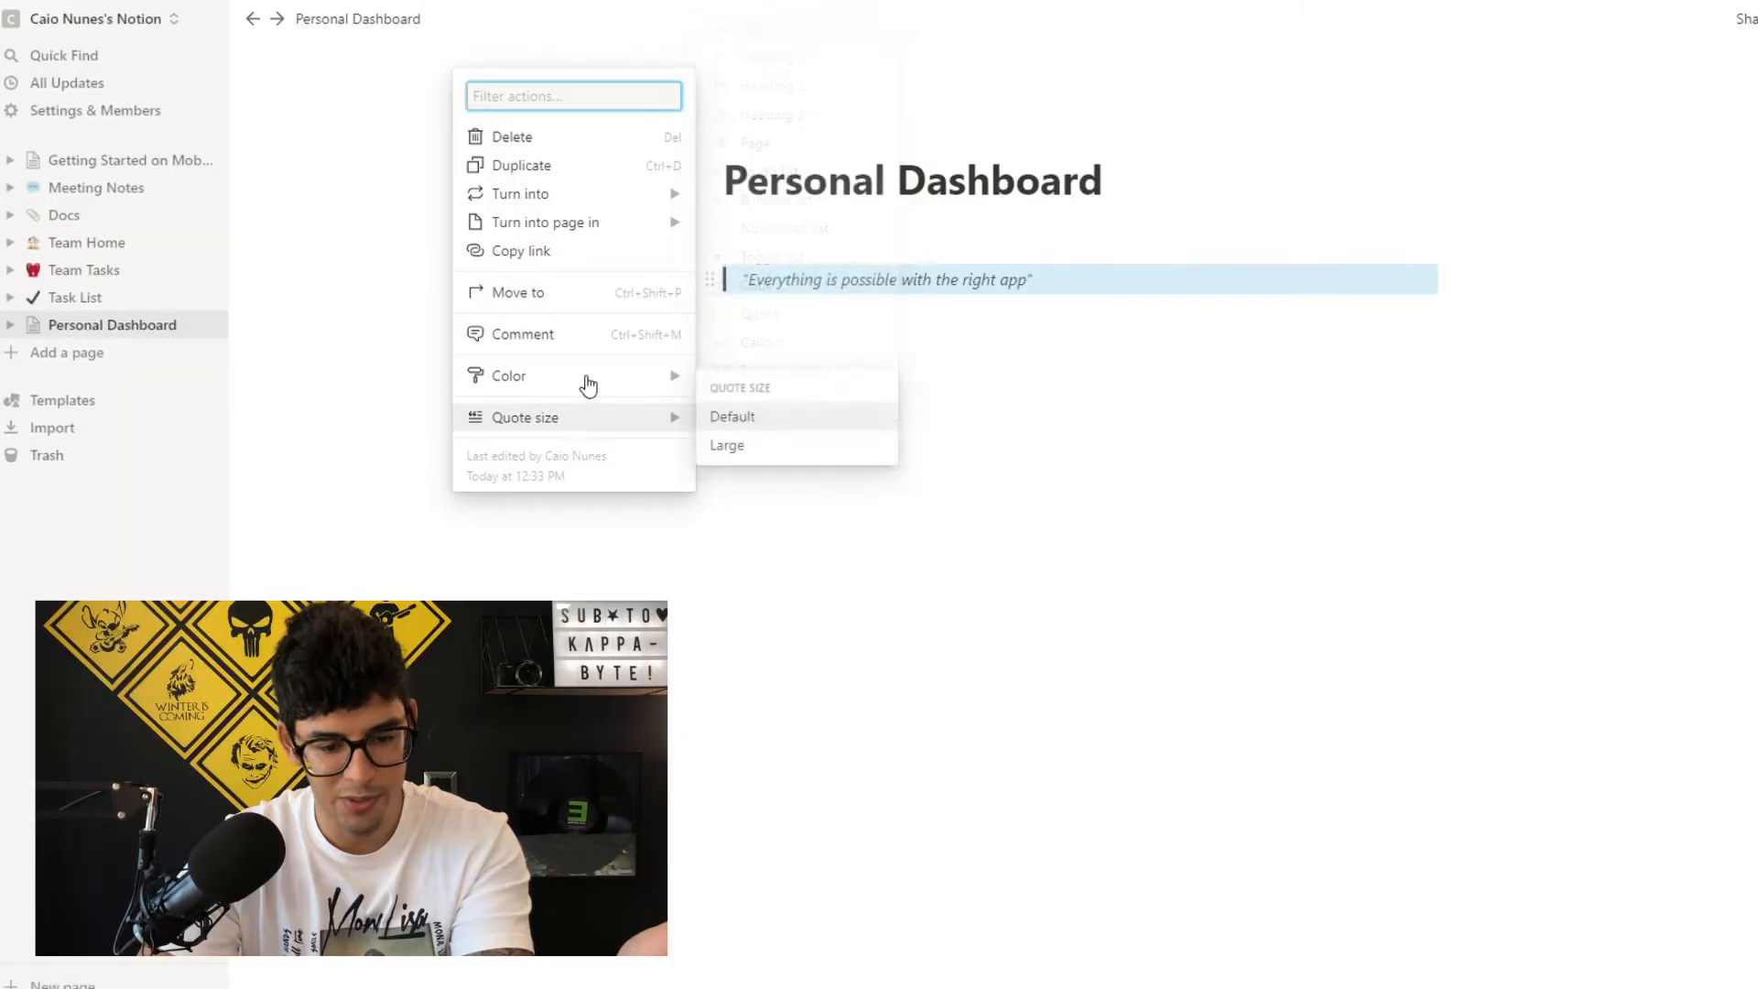
mouse_move(372, 669)
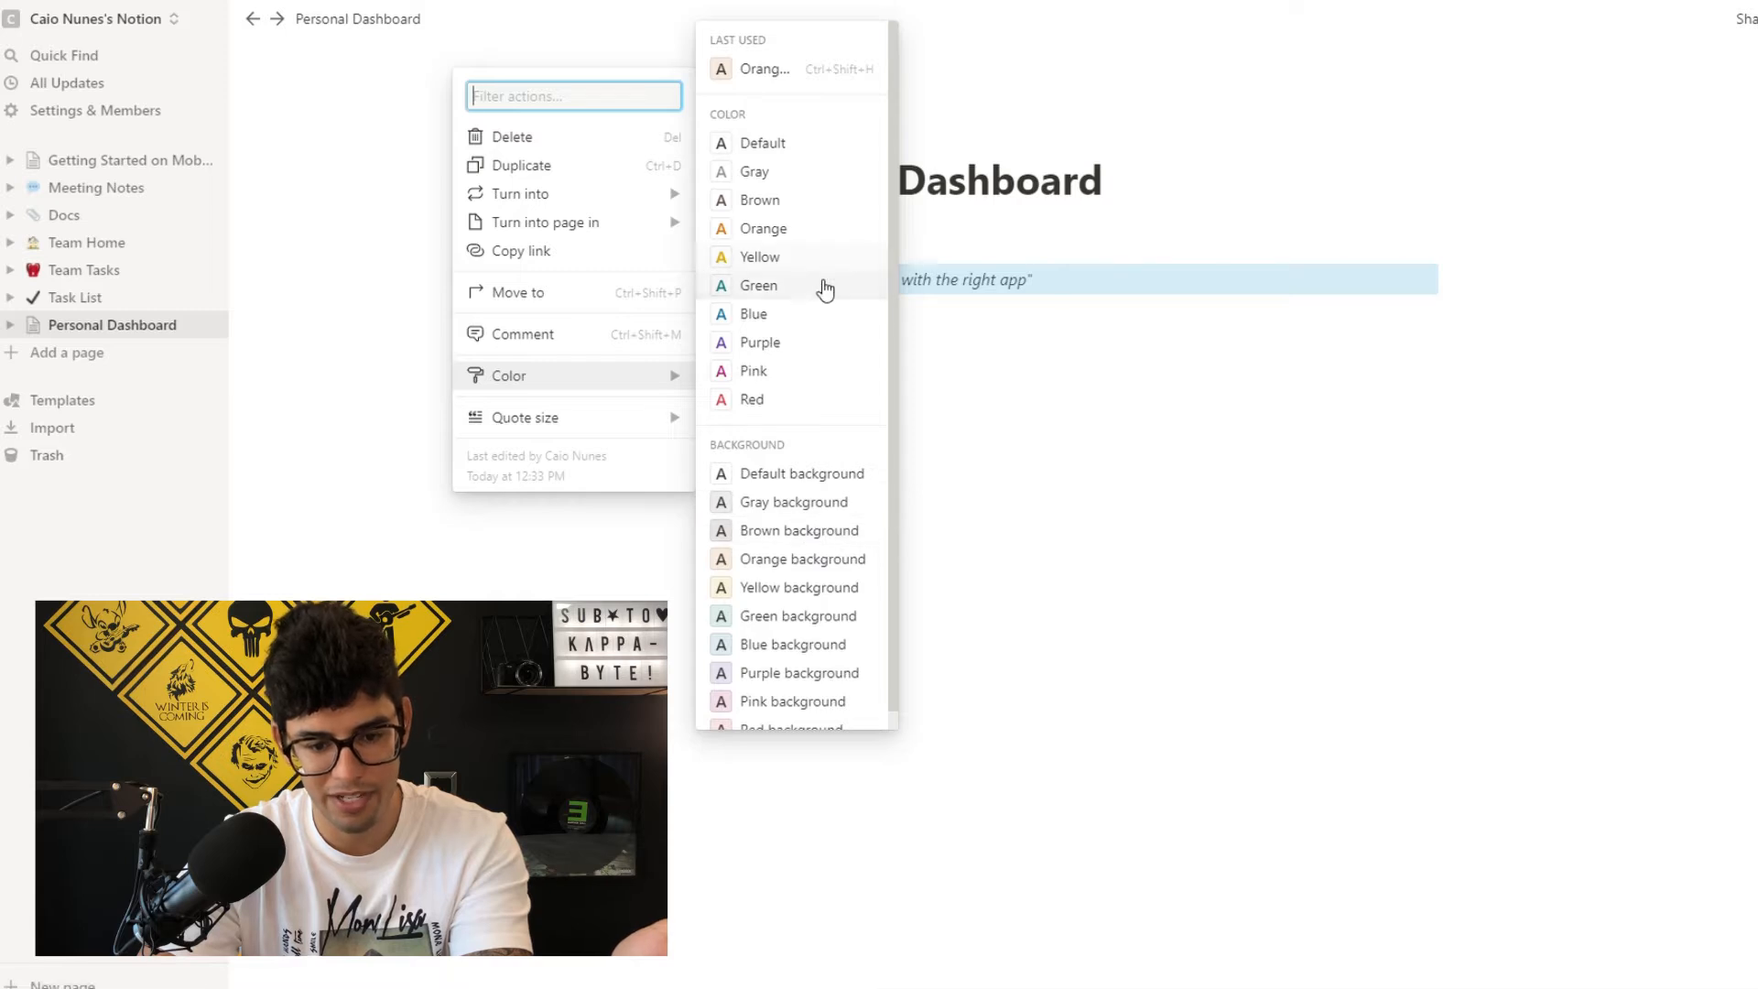
left_click(784, 589)
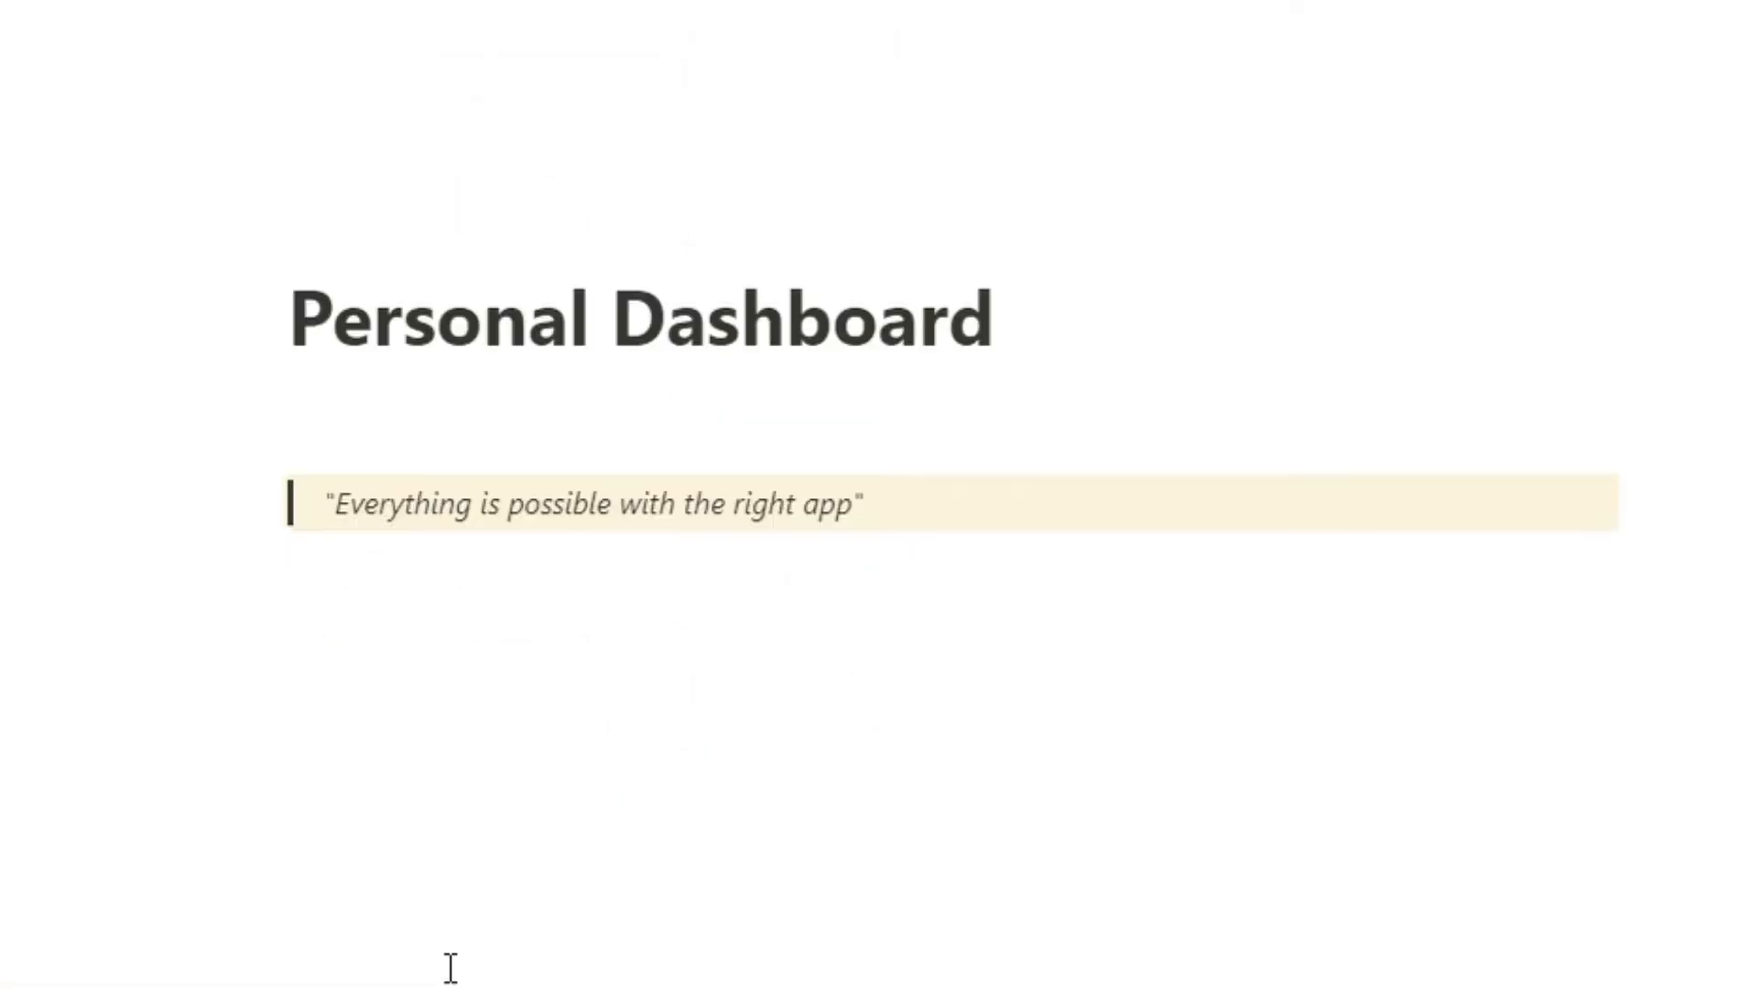
- Delete the blank line above the quote and add an empty line below it
mouse_move(775, 147)
left_click(773, 240)
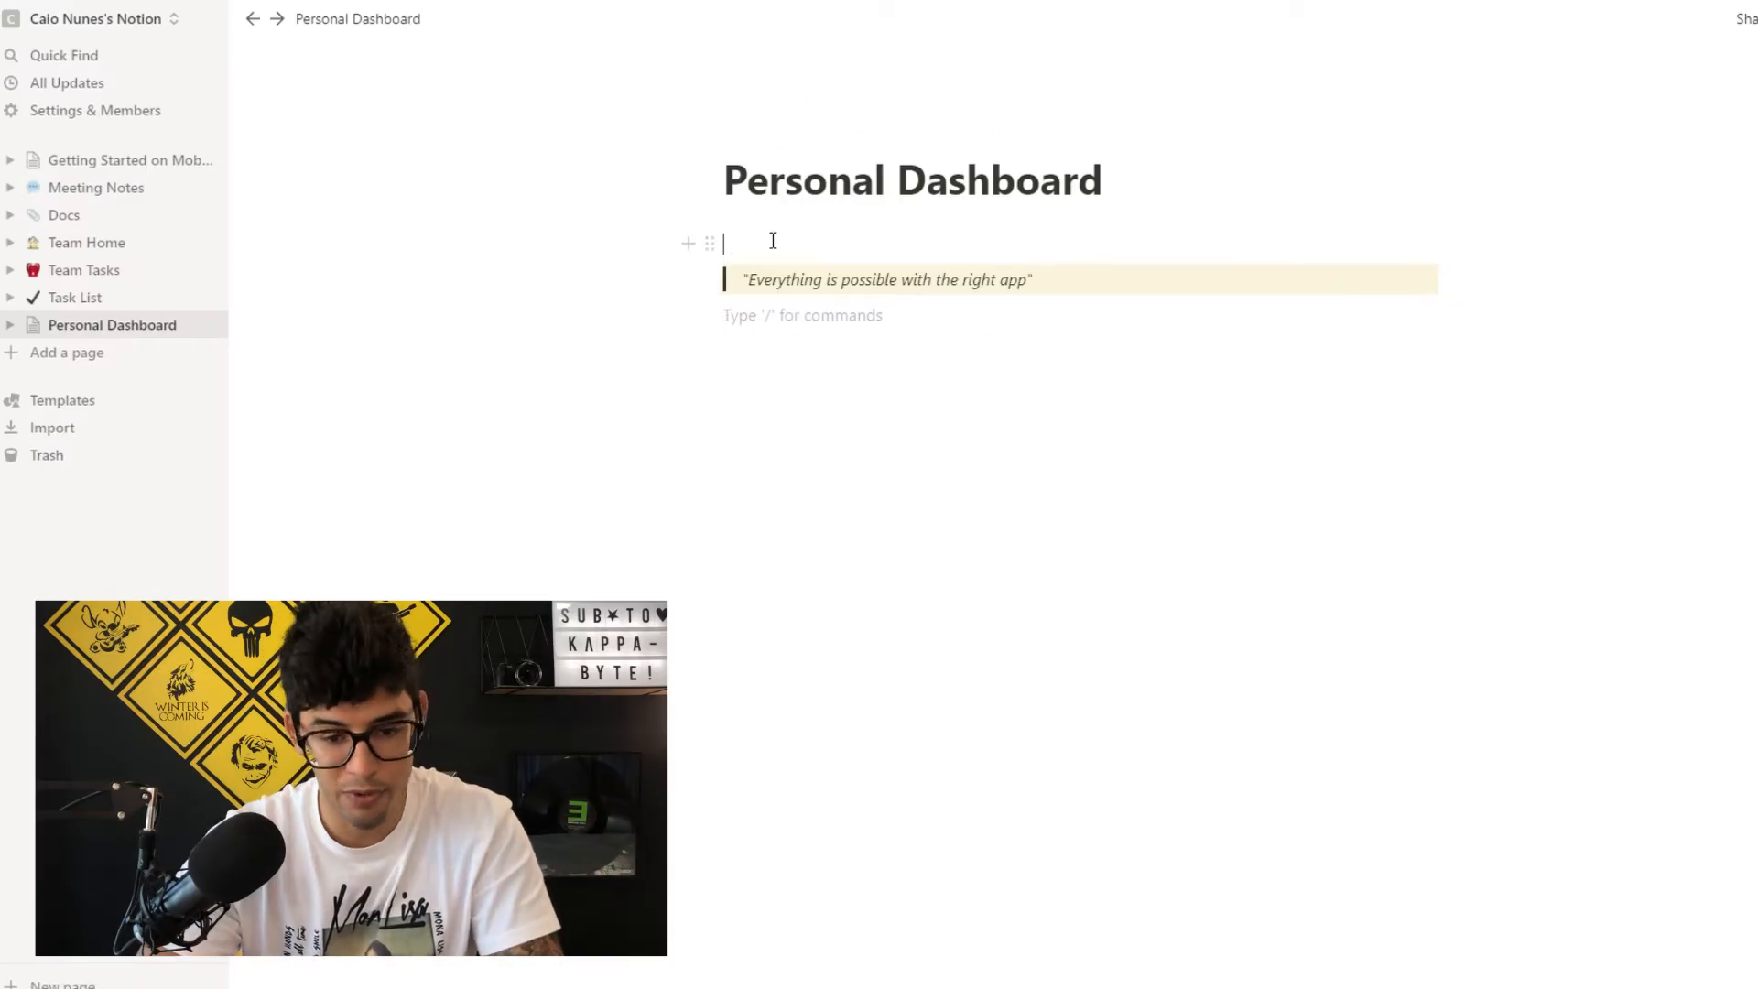
key("BackSpace")
left_click(777, 369)
key("Return")
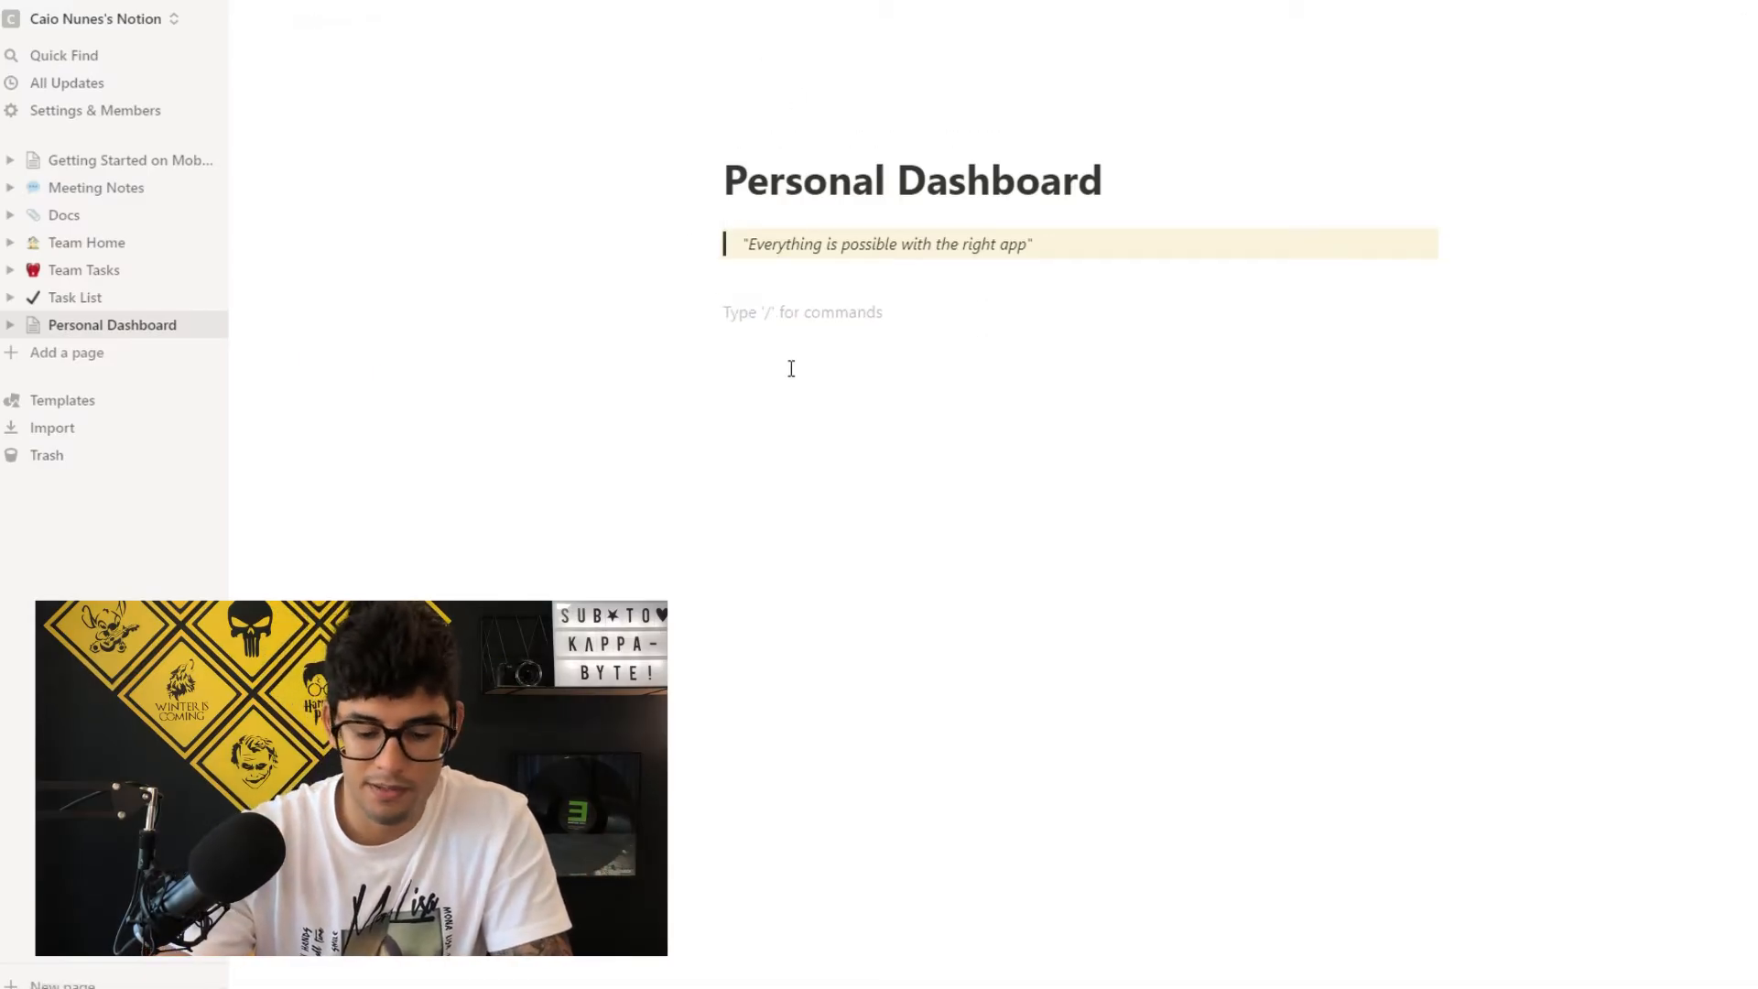
- Insert two Heading 2 blocks below the quote, "Personal" and, further down, "Work"
type("/h2")
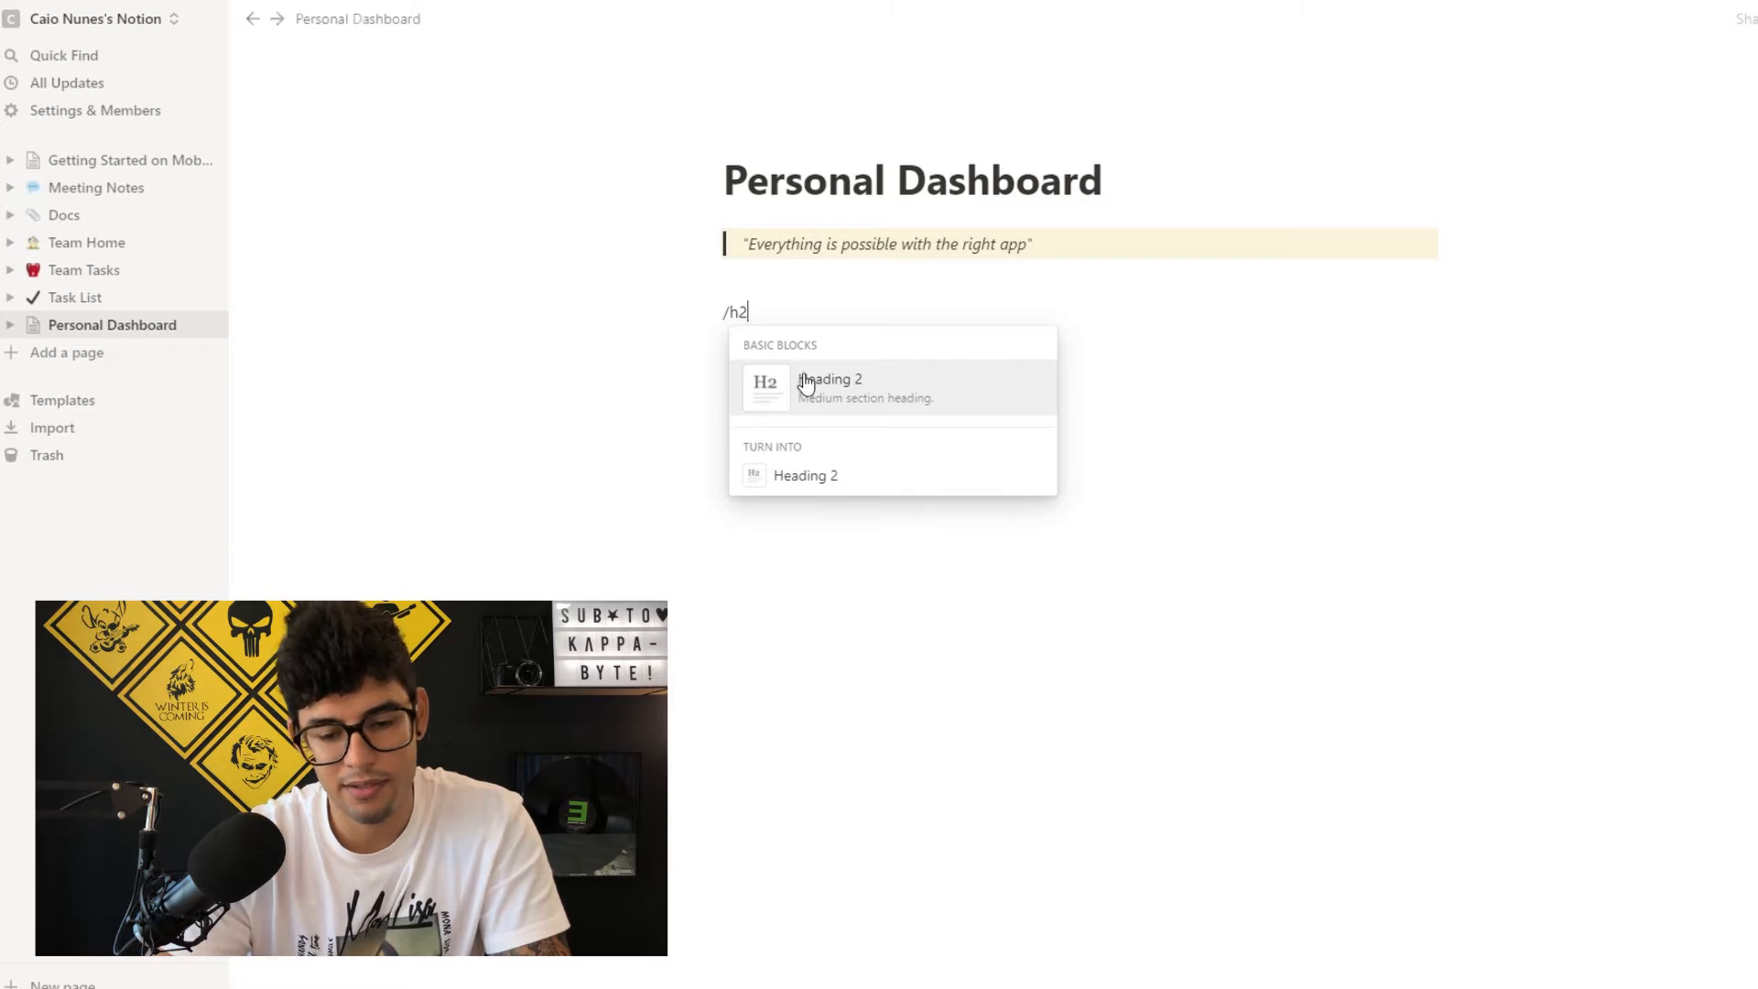
left_click(820, 379)
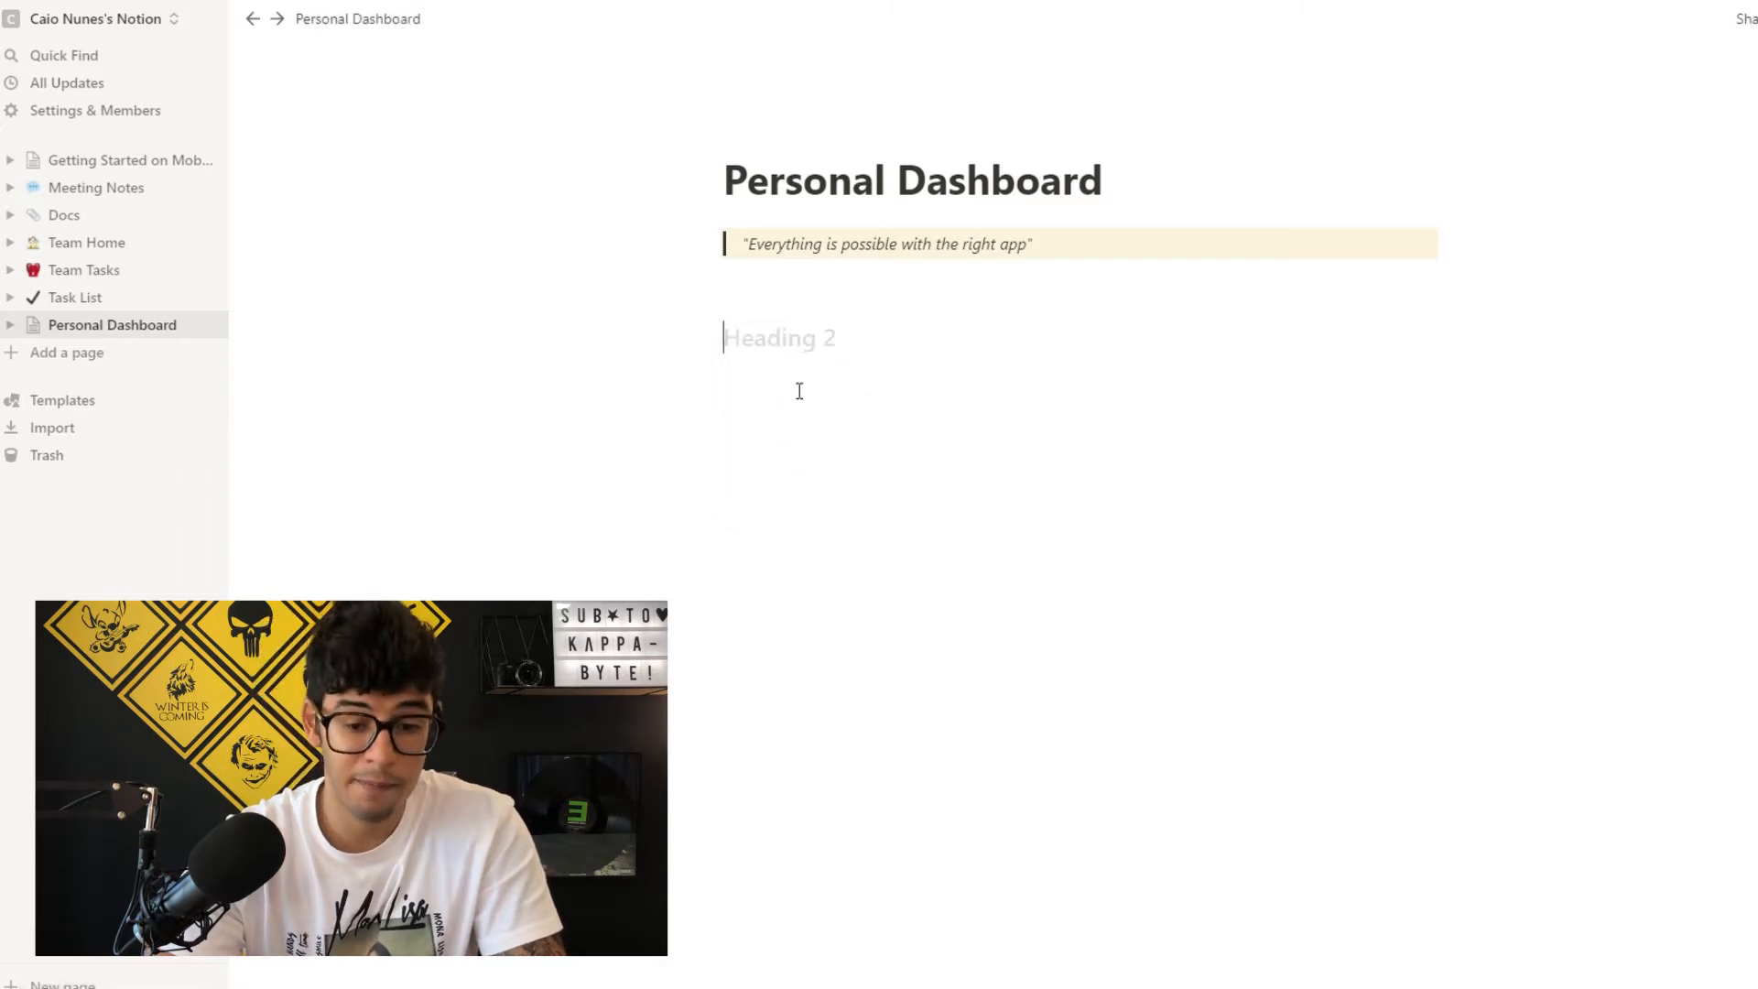
type("Pe/h2")
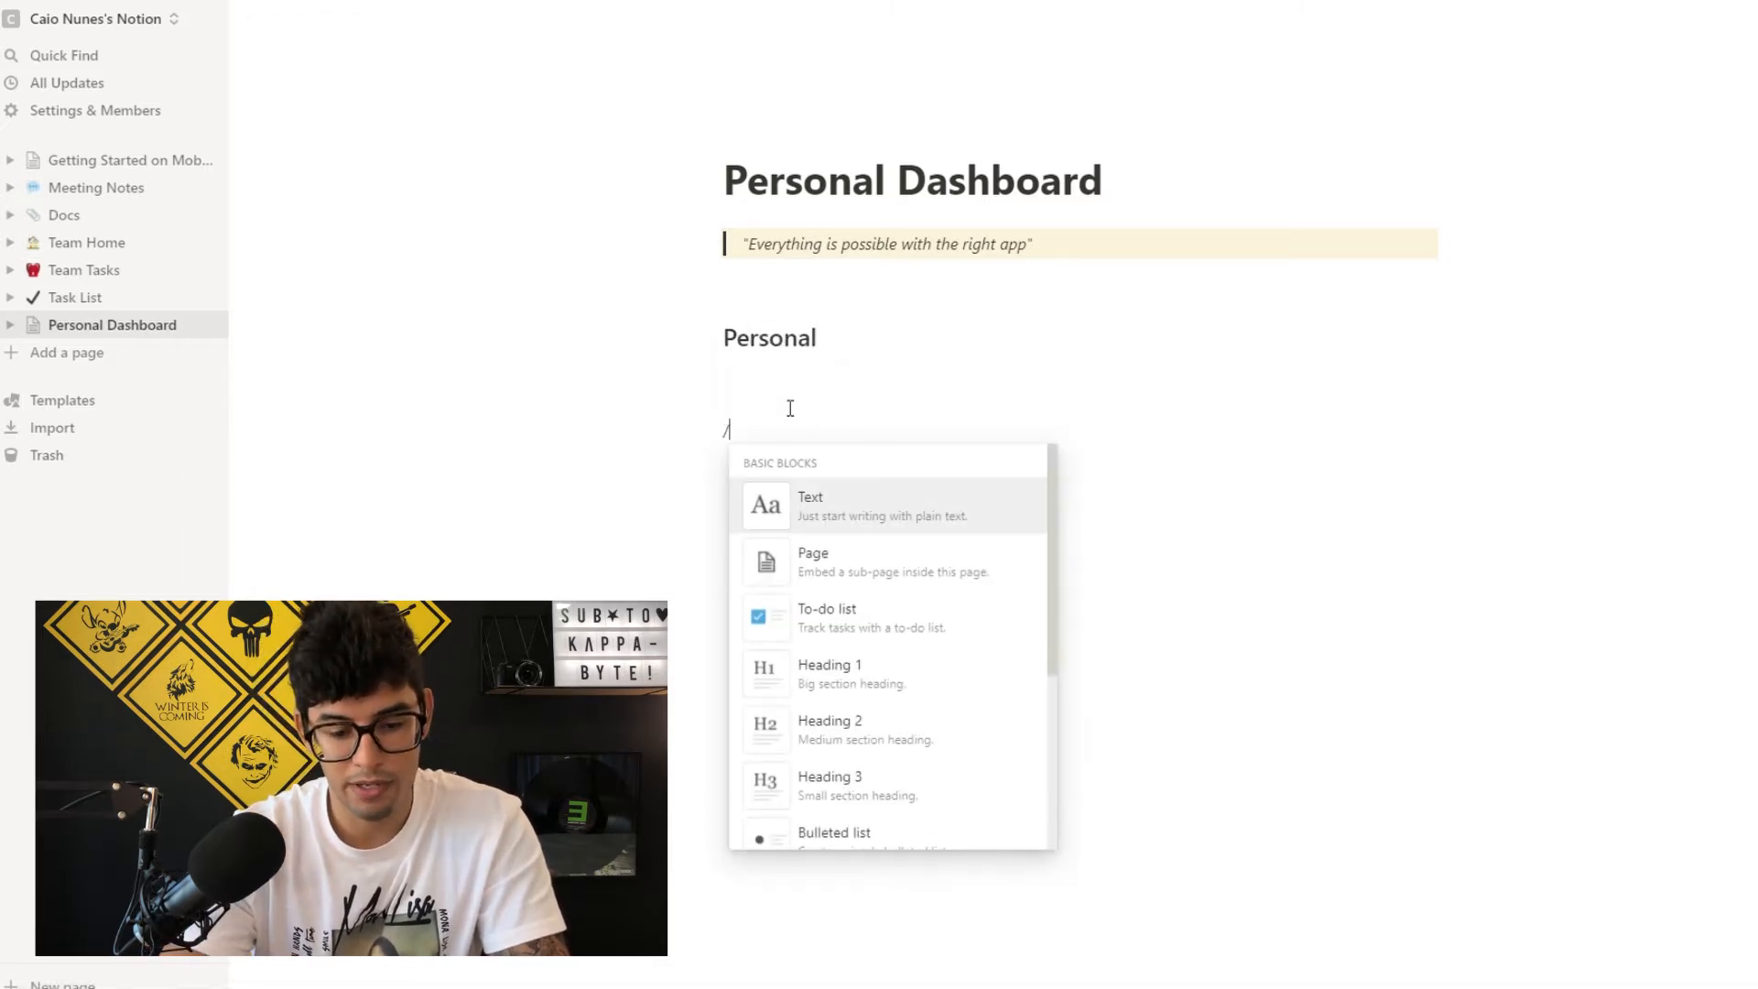
key("Return")
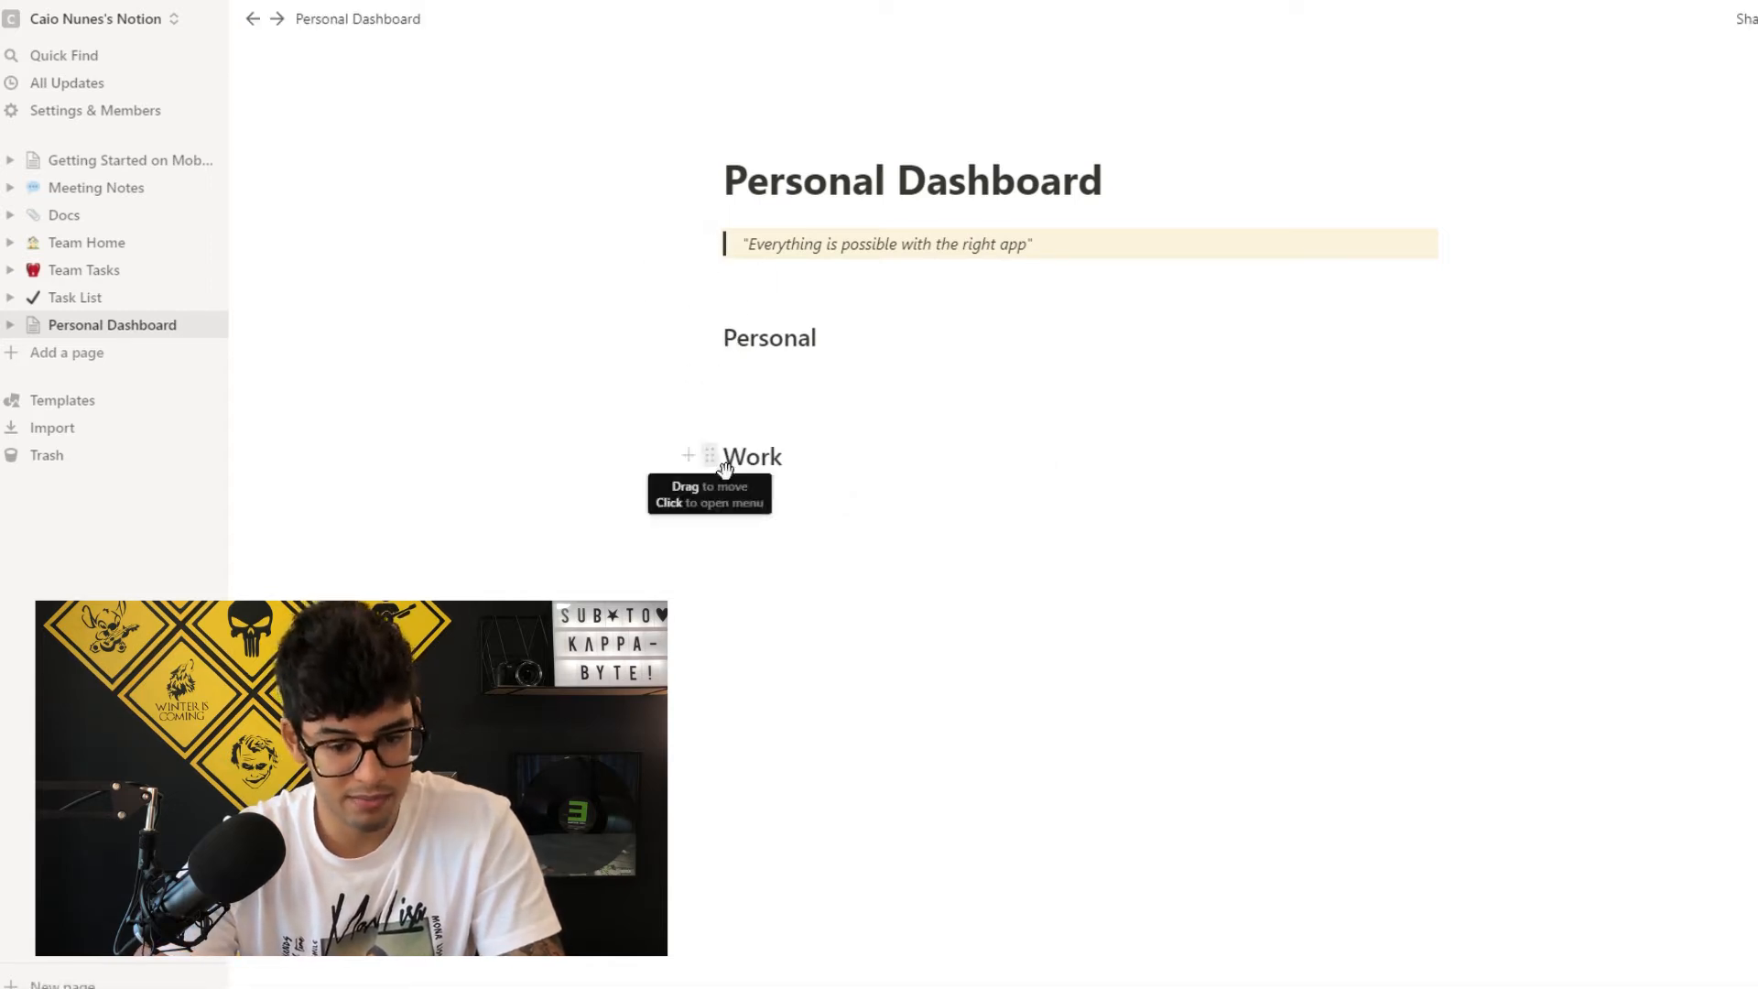
- Move the Work heading to the right of the Personal heading so that they form two columns
left_click_drag(710, 456, 751, 474)
left_click_drag(856, 462, 935, 379)
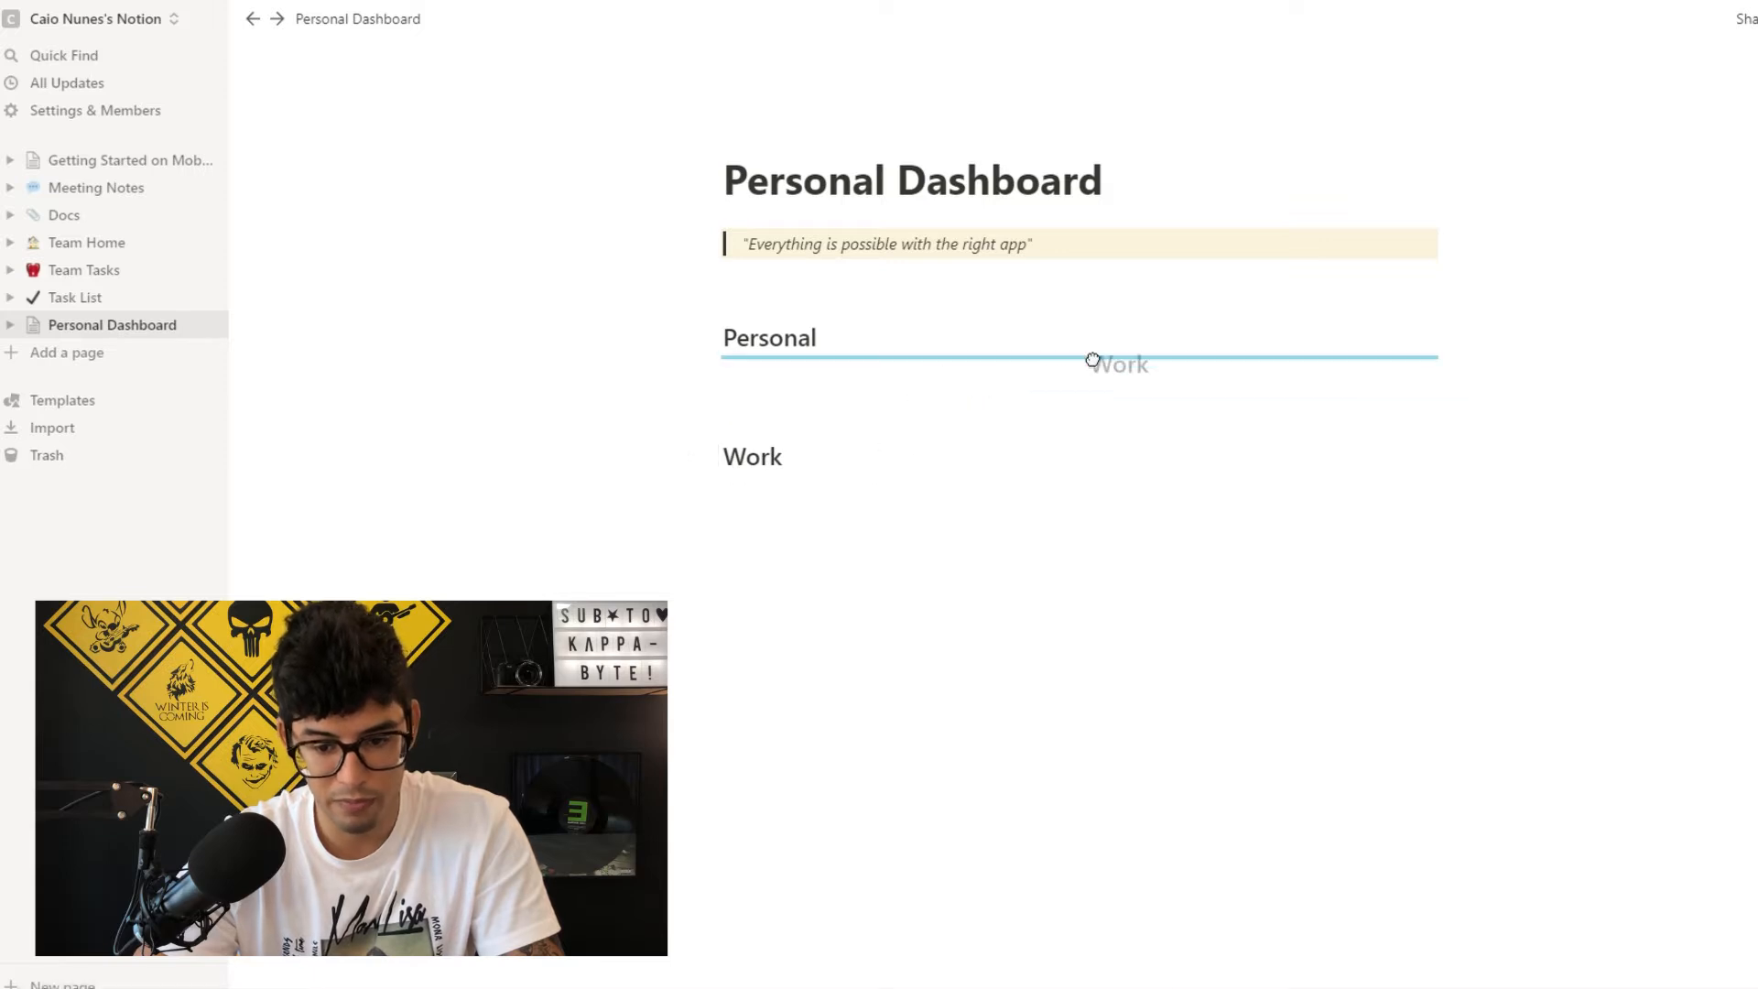
left_click_drag(1237, 345, 1464, 346)
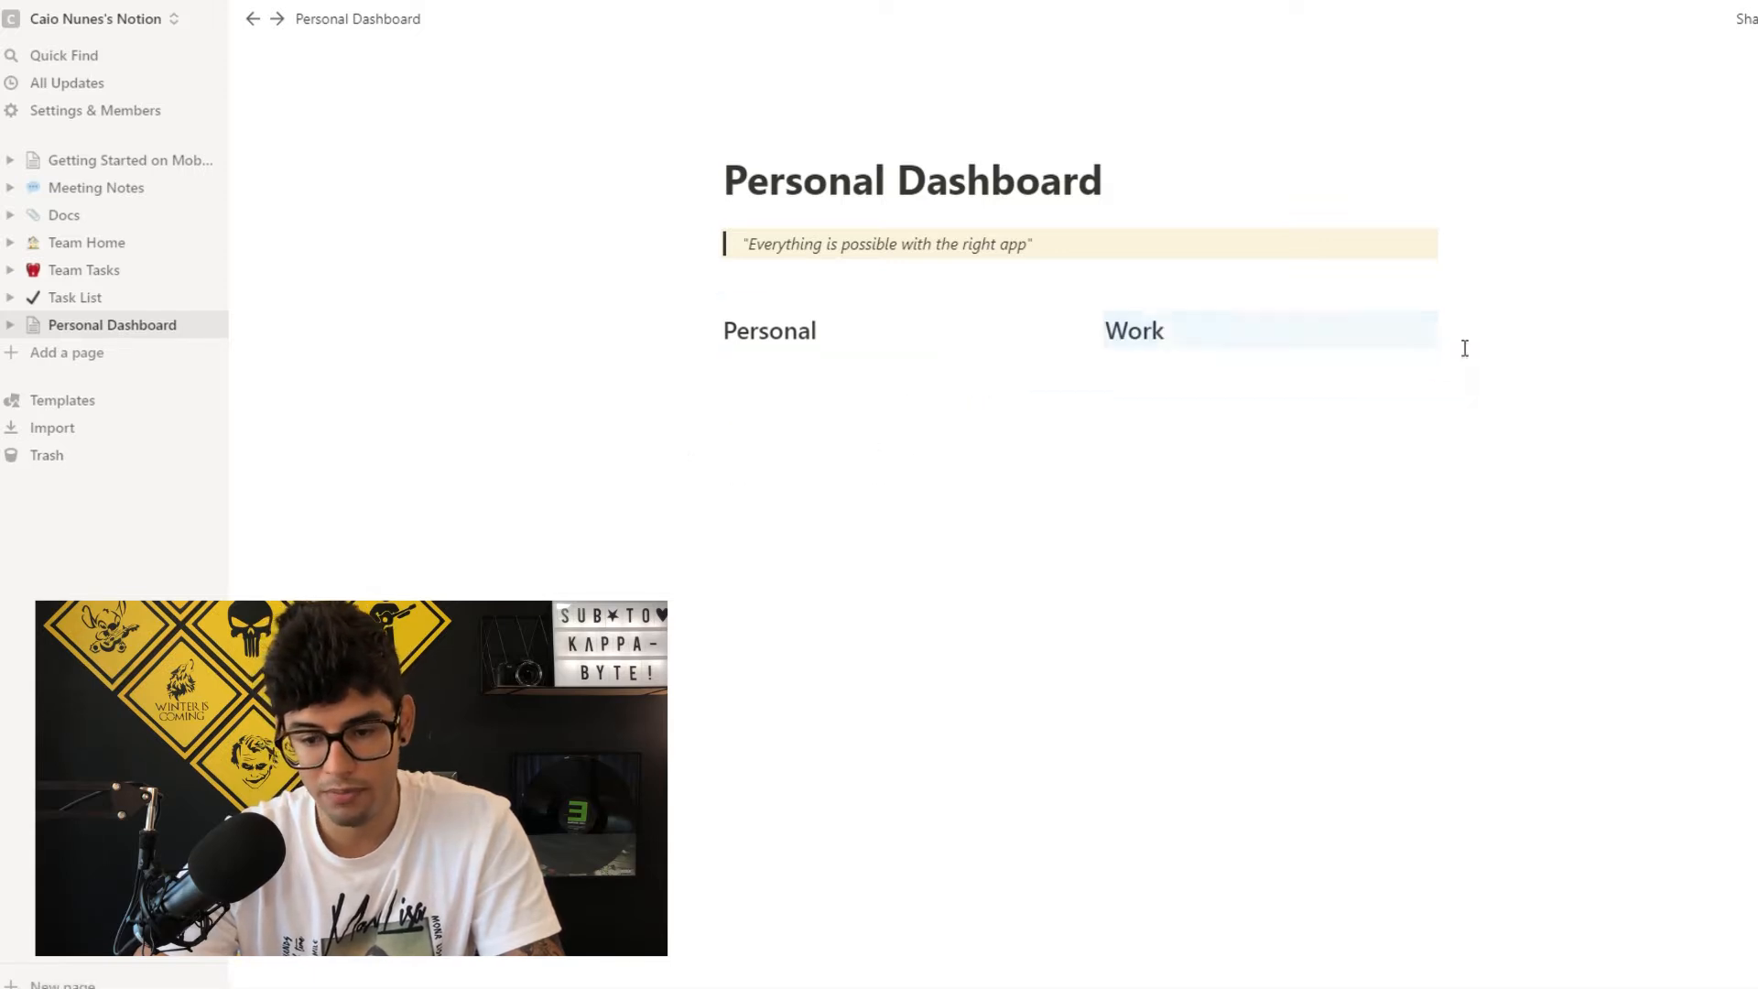
- Insert a divider under the Personal heading and another under the Work heading
left_click(781, 367)
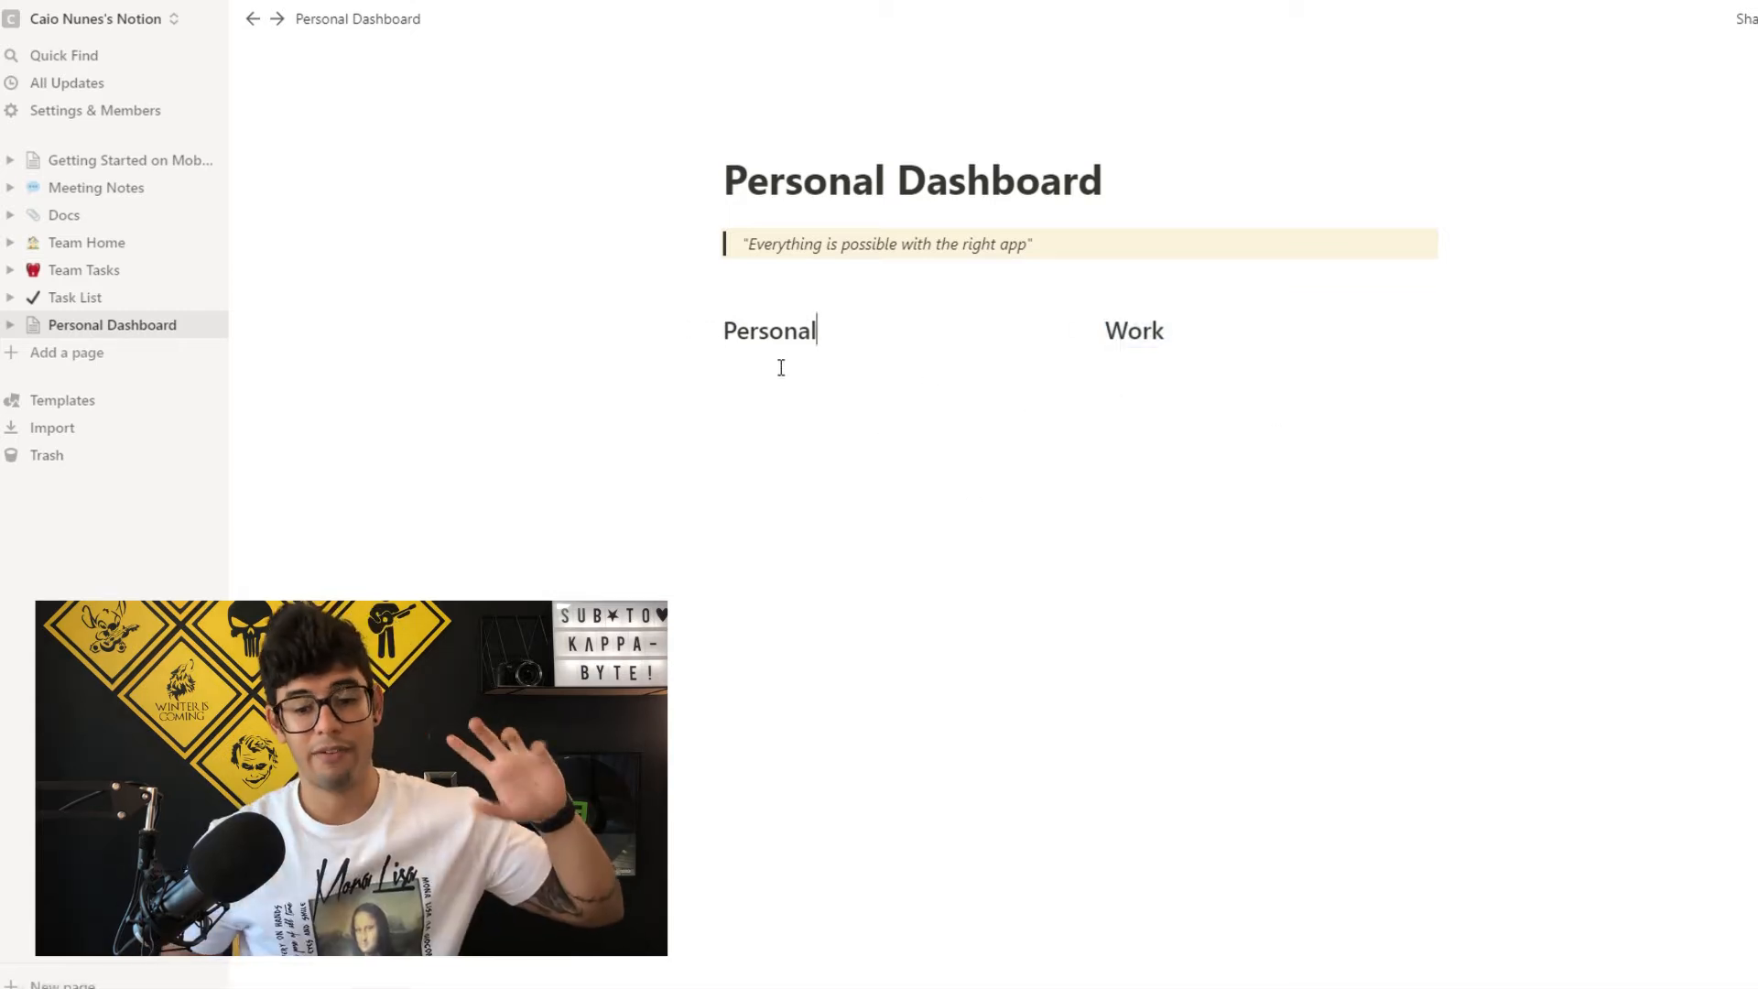
type("/di")
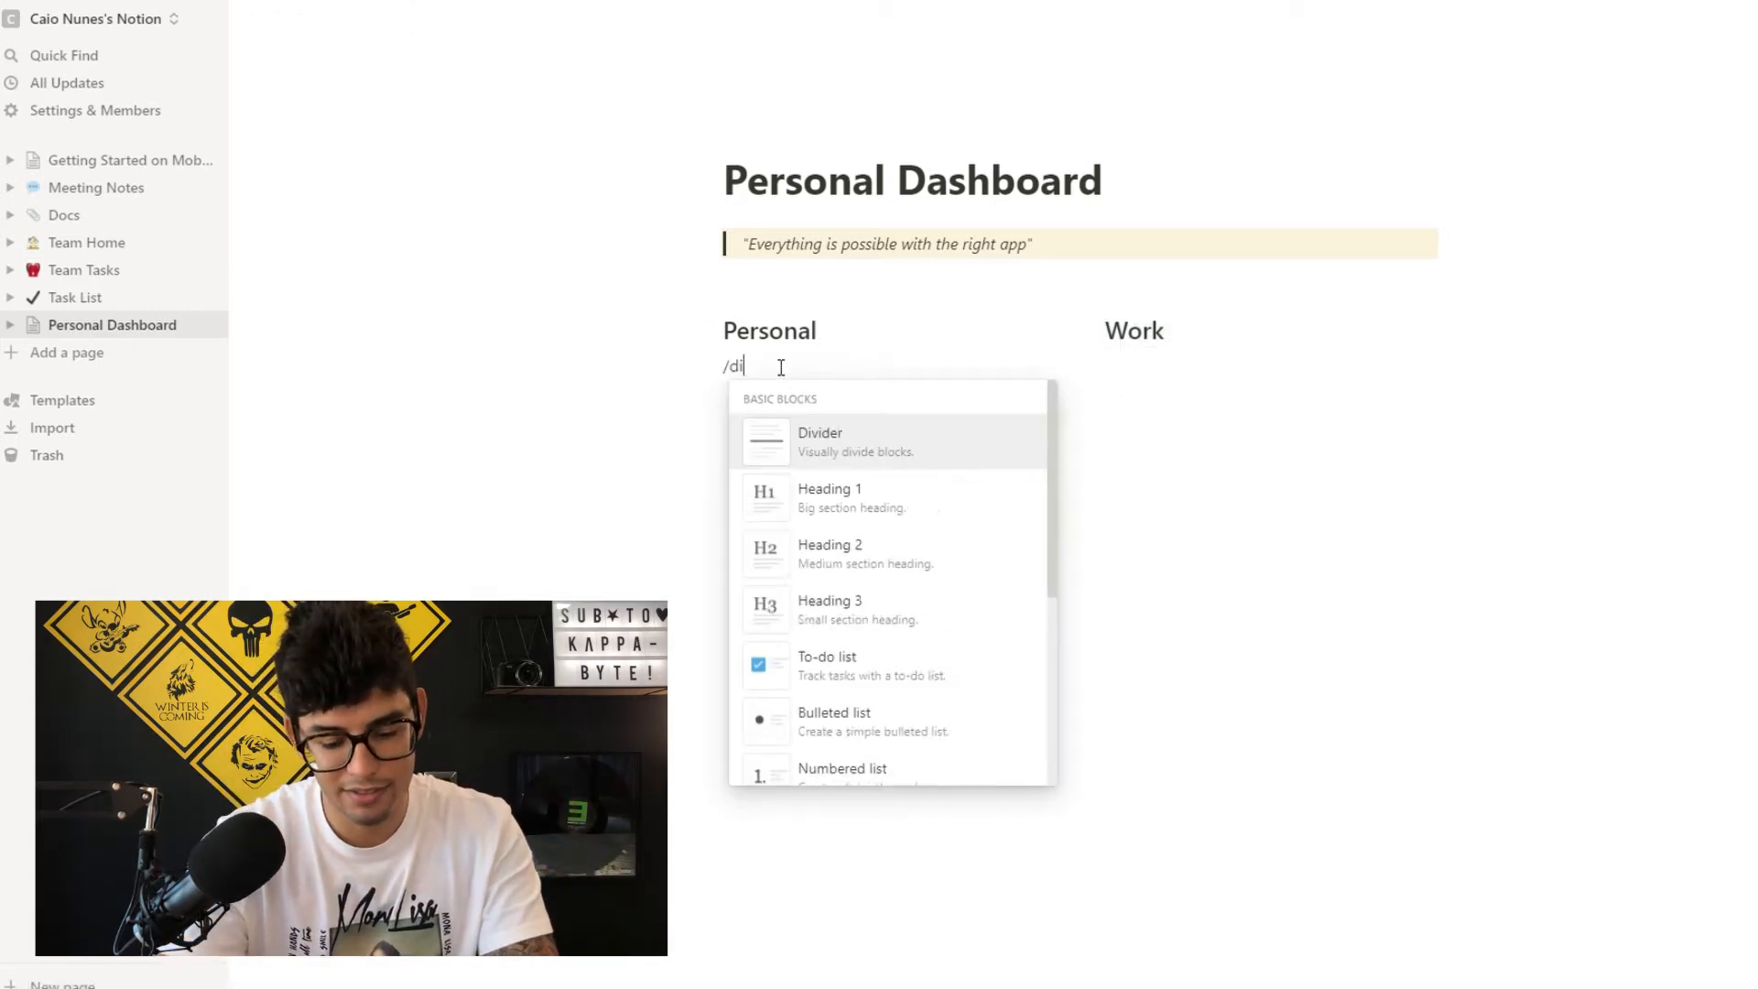
key("Return")
left_click(1207, 362)
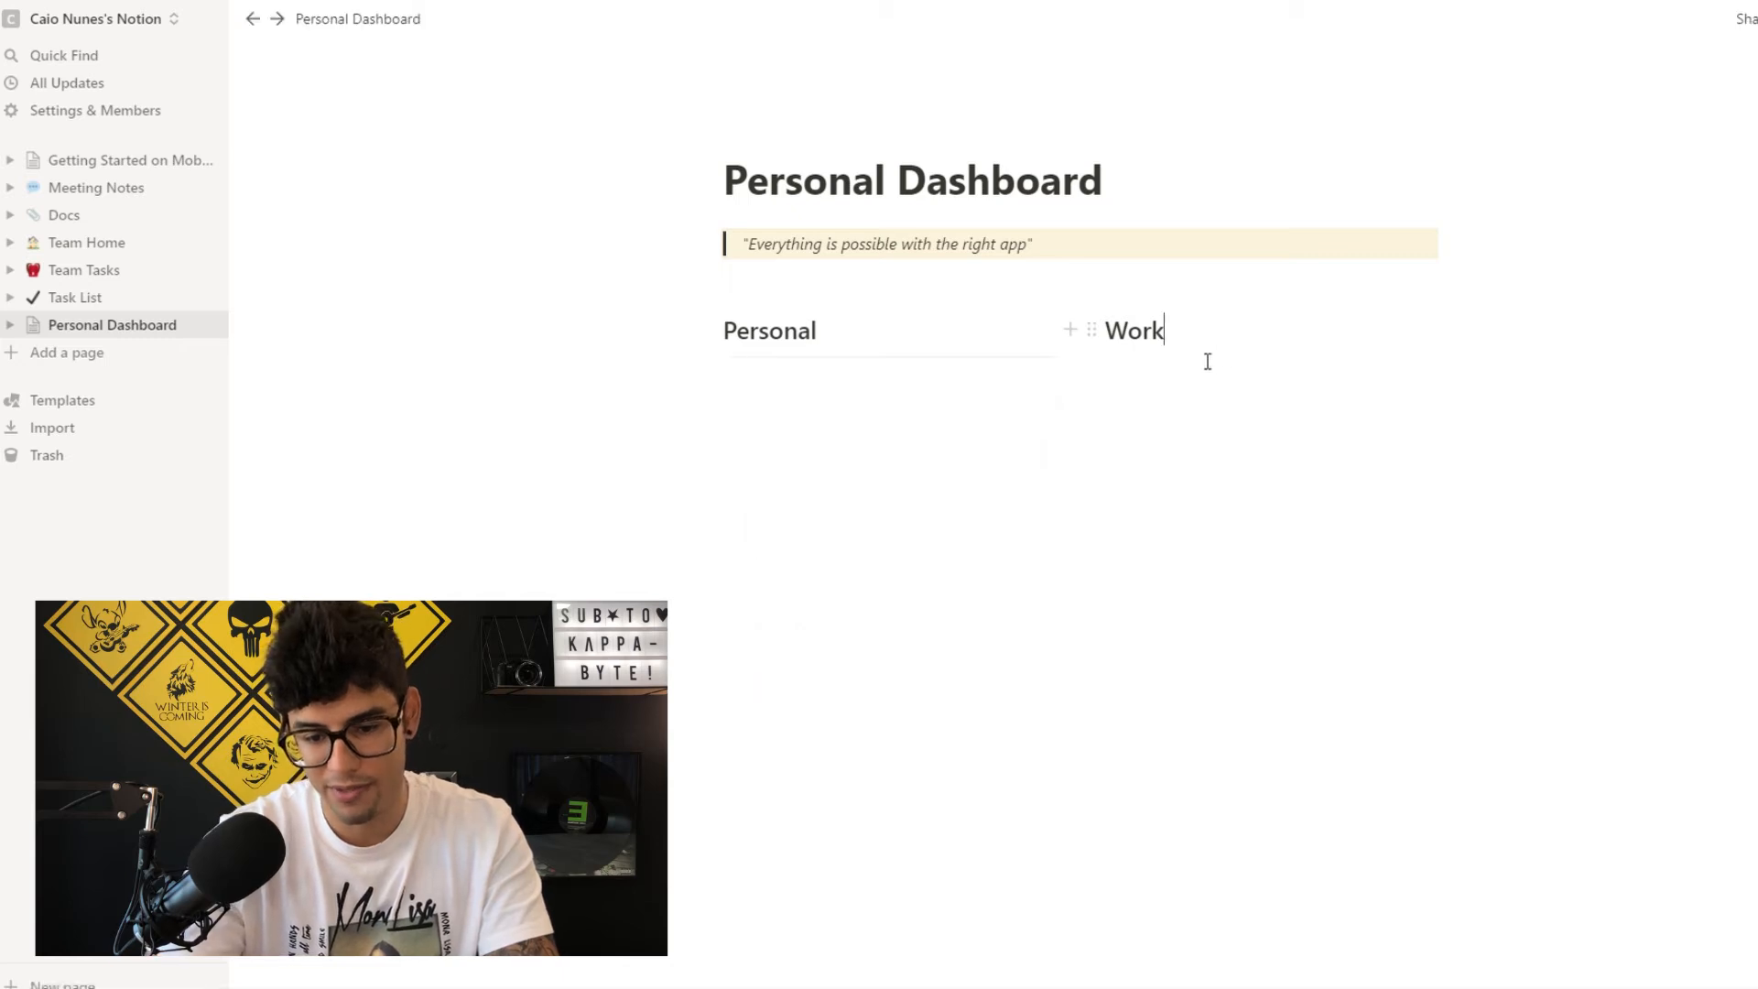
type("/div")
key("Return")
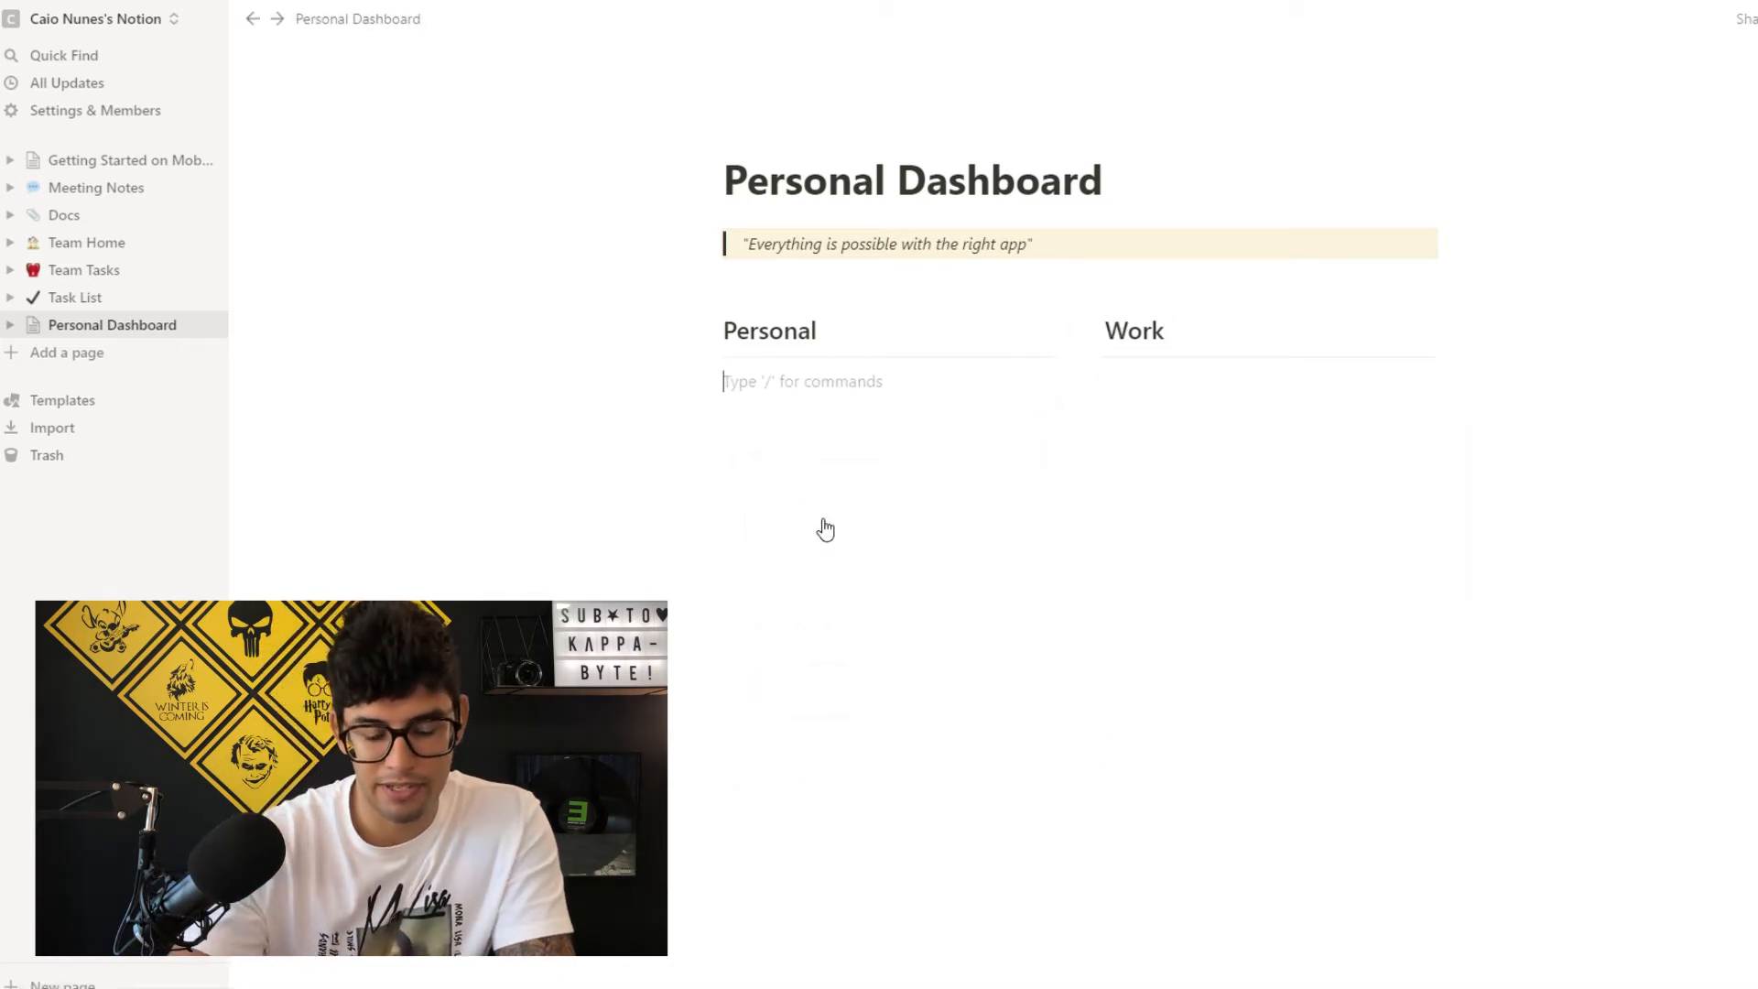
- Add a sub-page titled "Tattoo ideas" under the Personal divider and return to the Personal Dashboard
type("/")
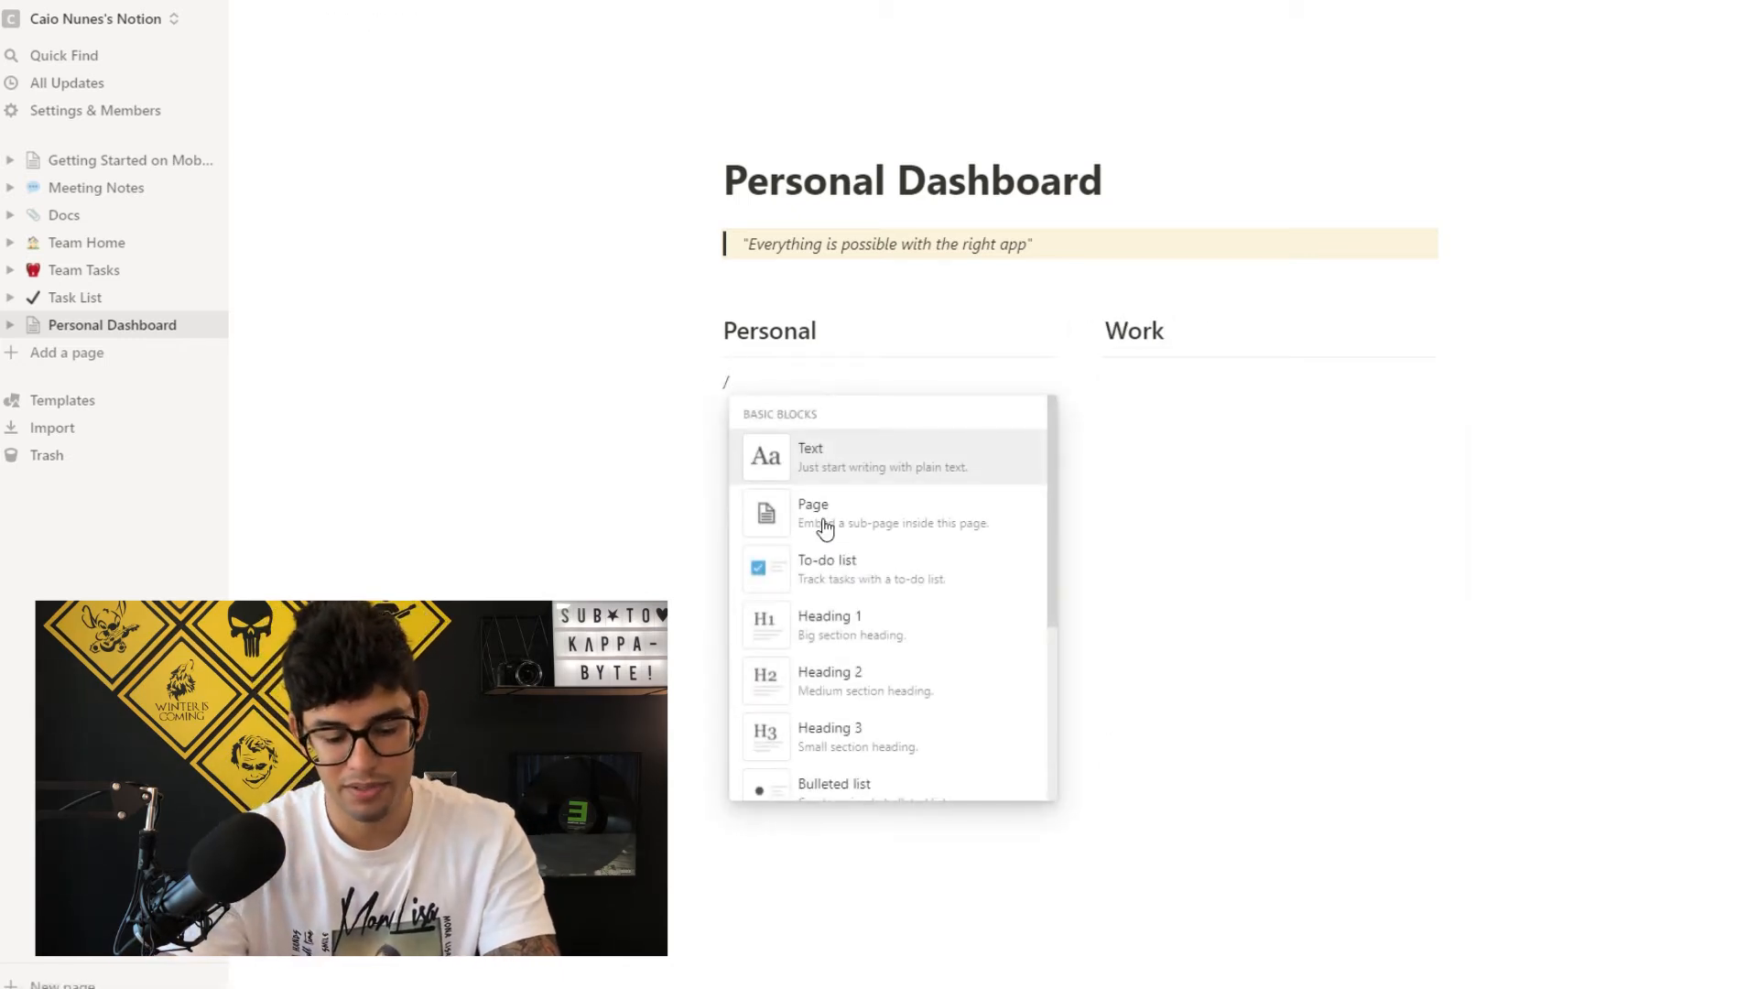
type("page")
key("Return")
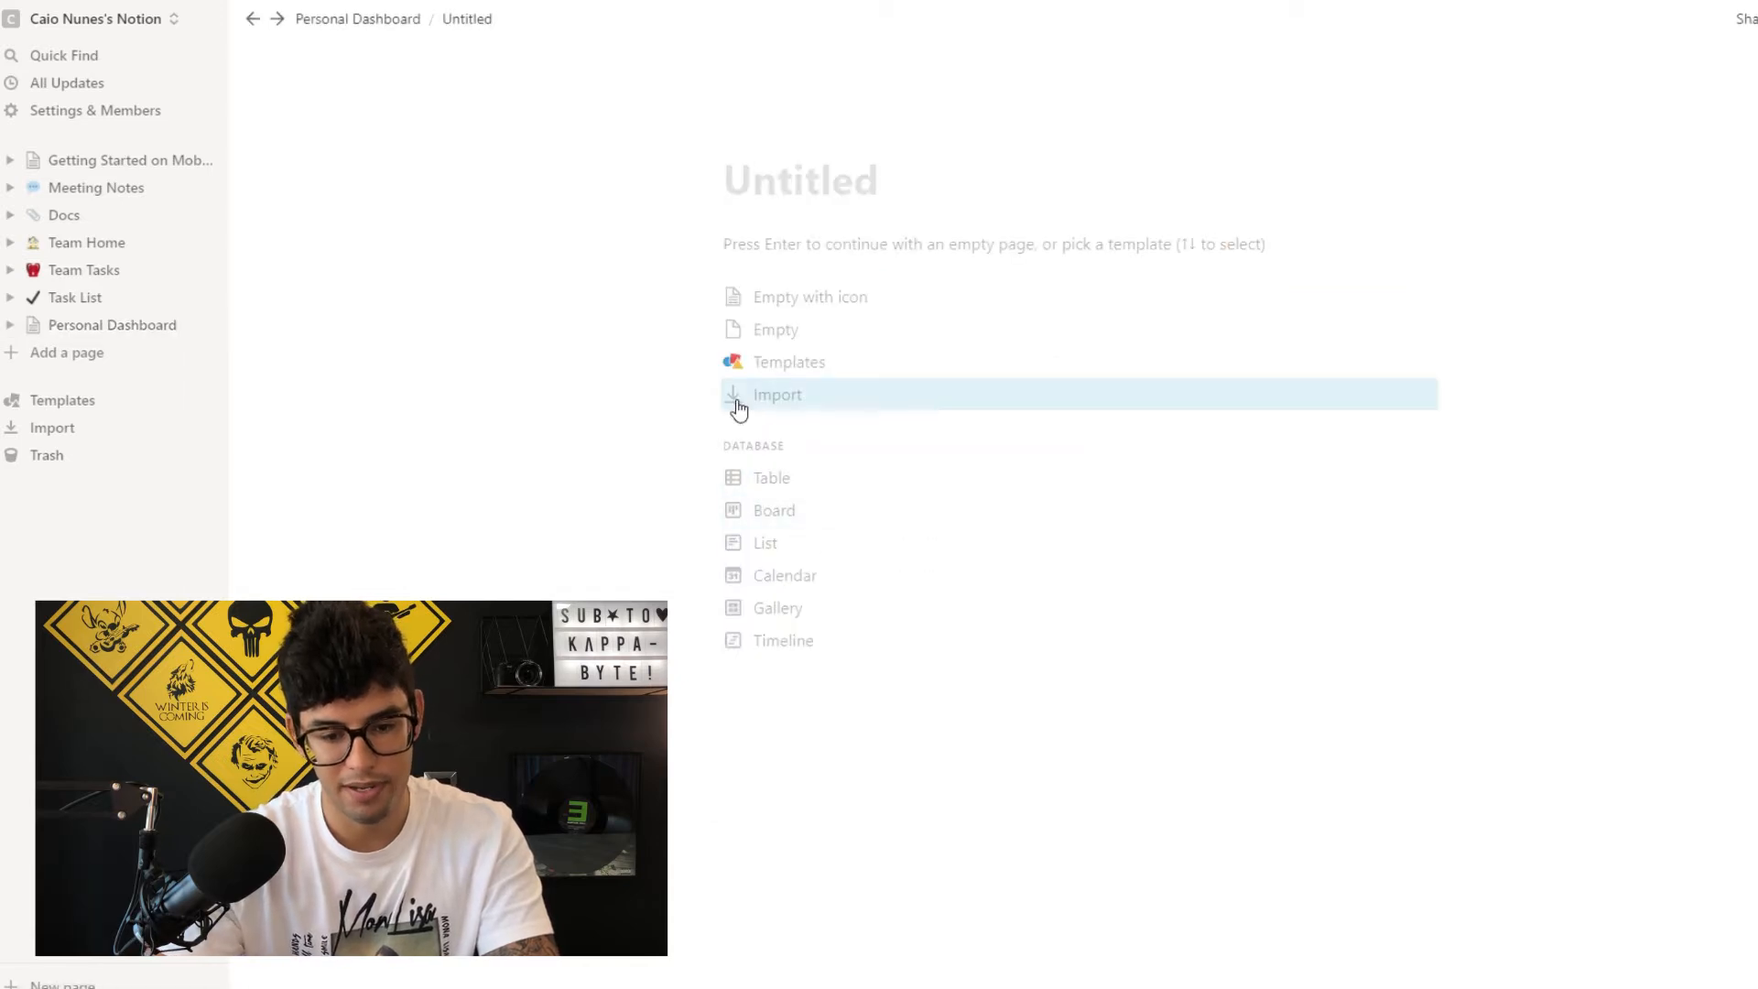
type("Tattoo ideas")
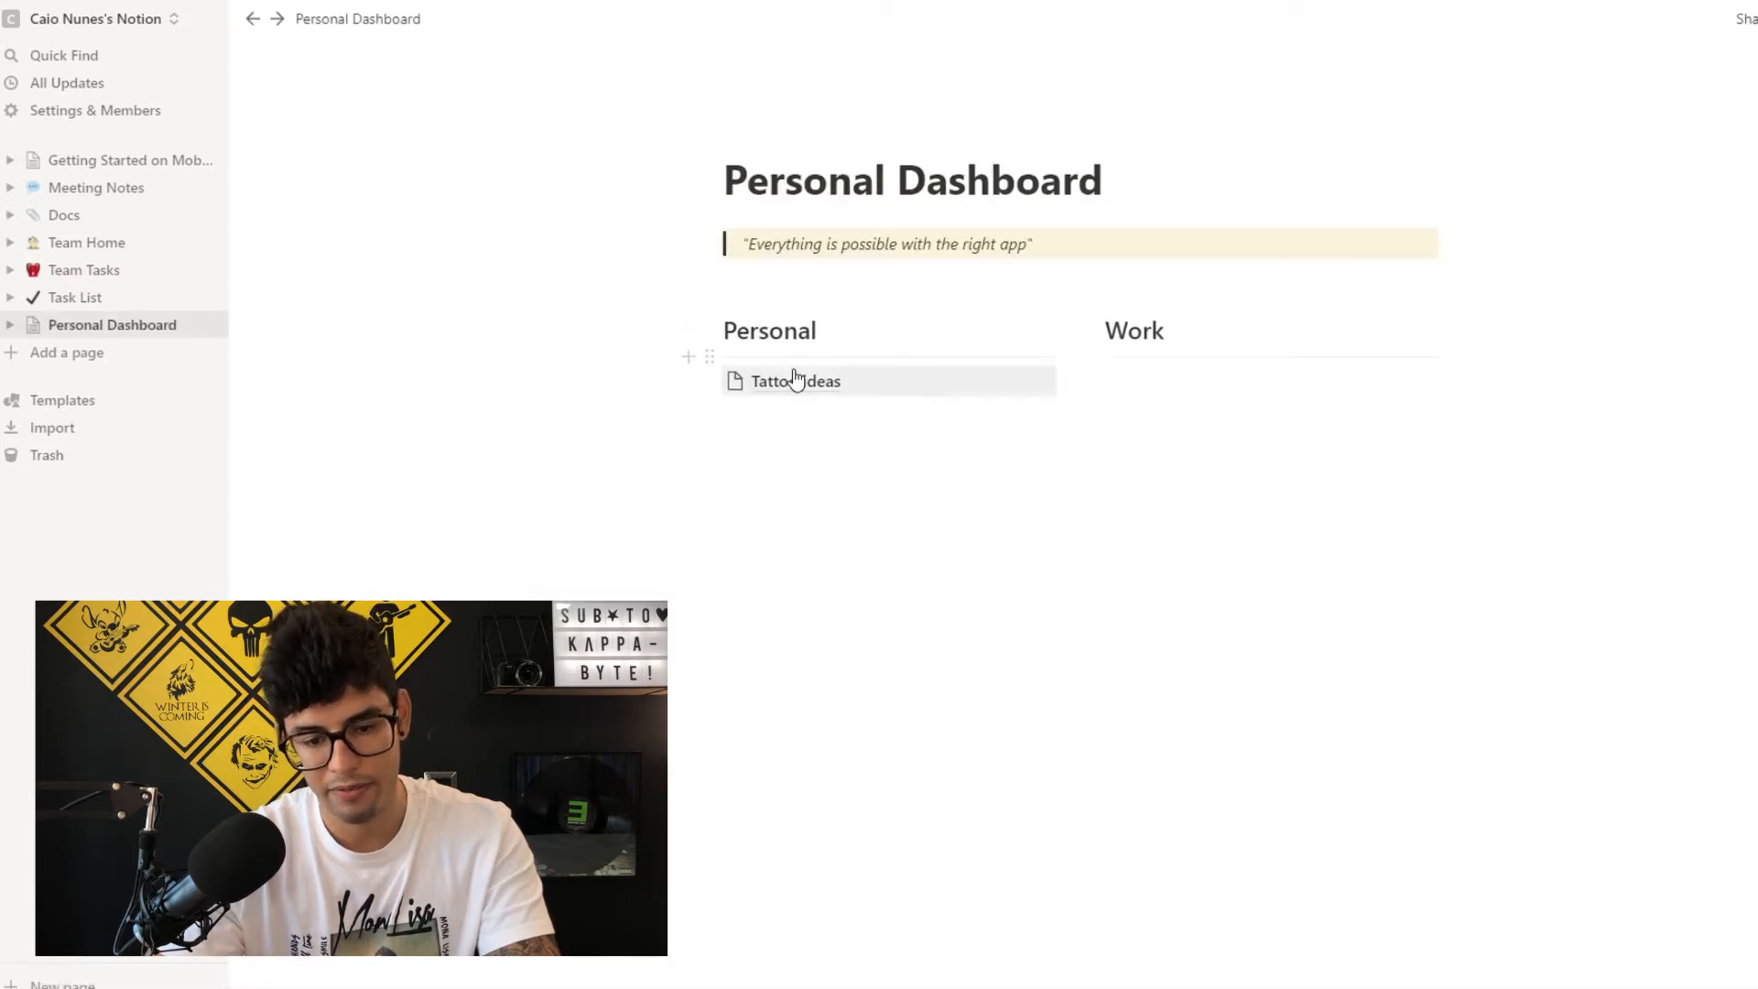
- Add a sub-page titled "University" under the Work divider and return to the Personal Dashboard
type("/")
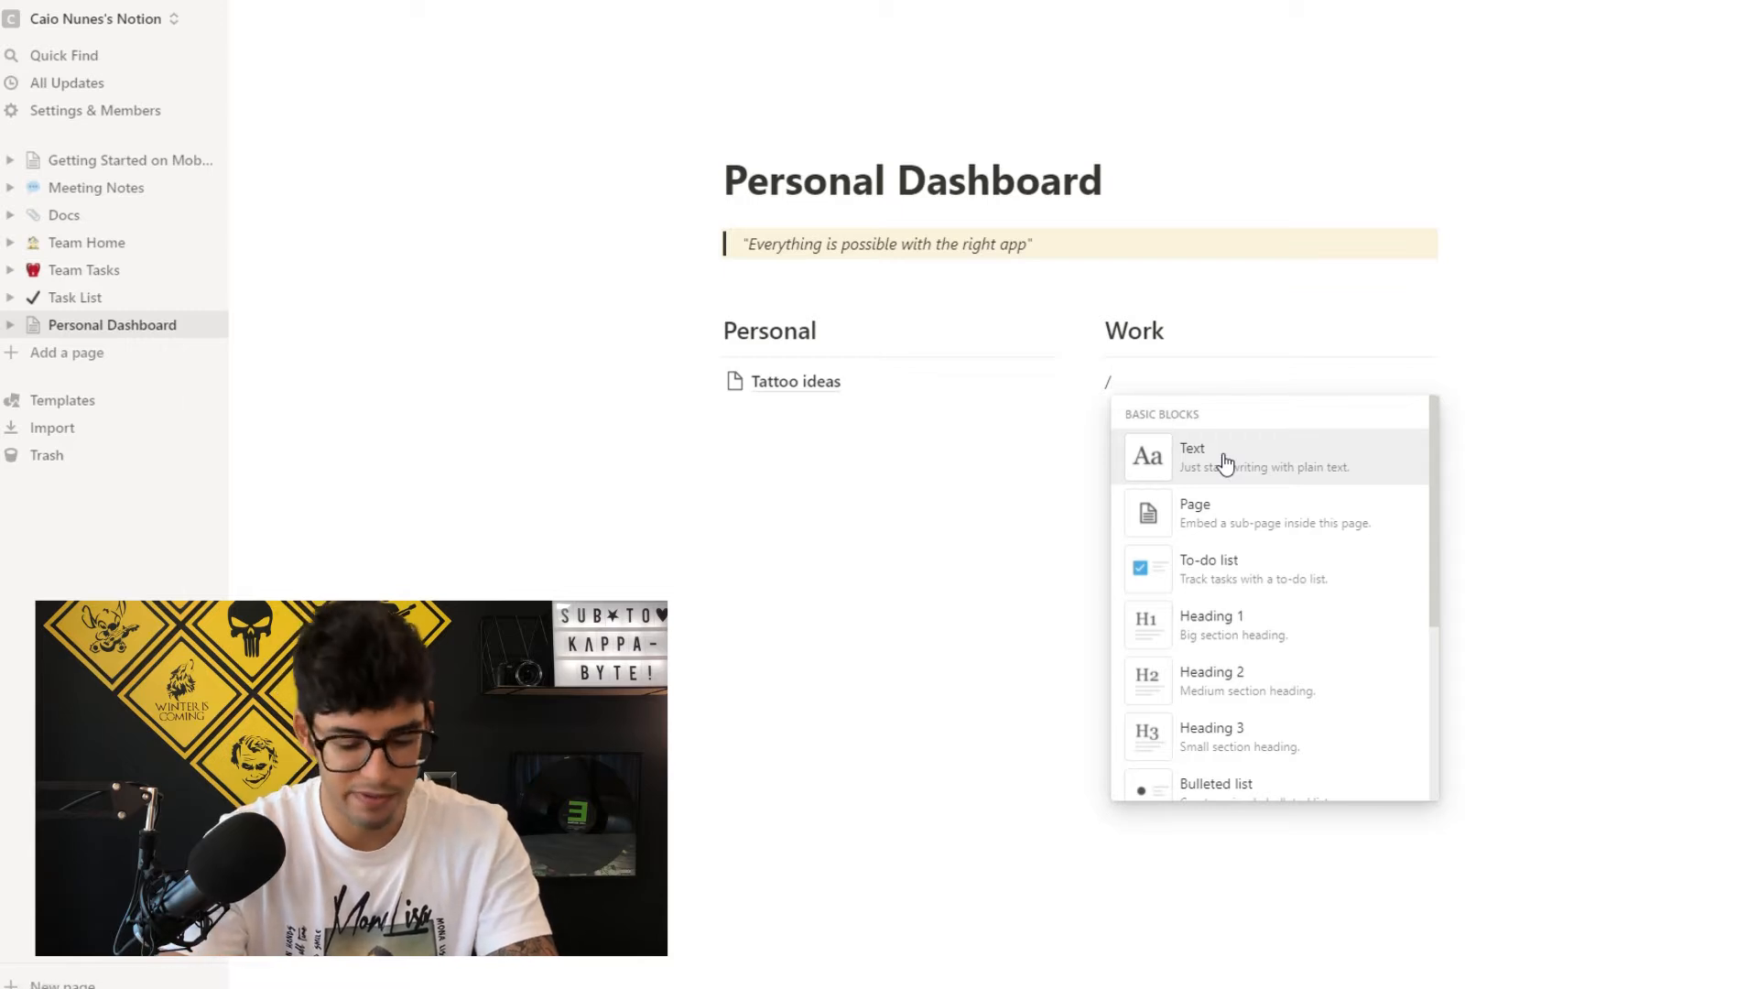
type("pa")
key("Return")
type("Univ")
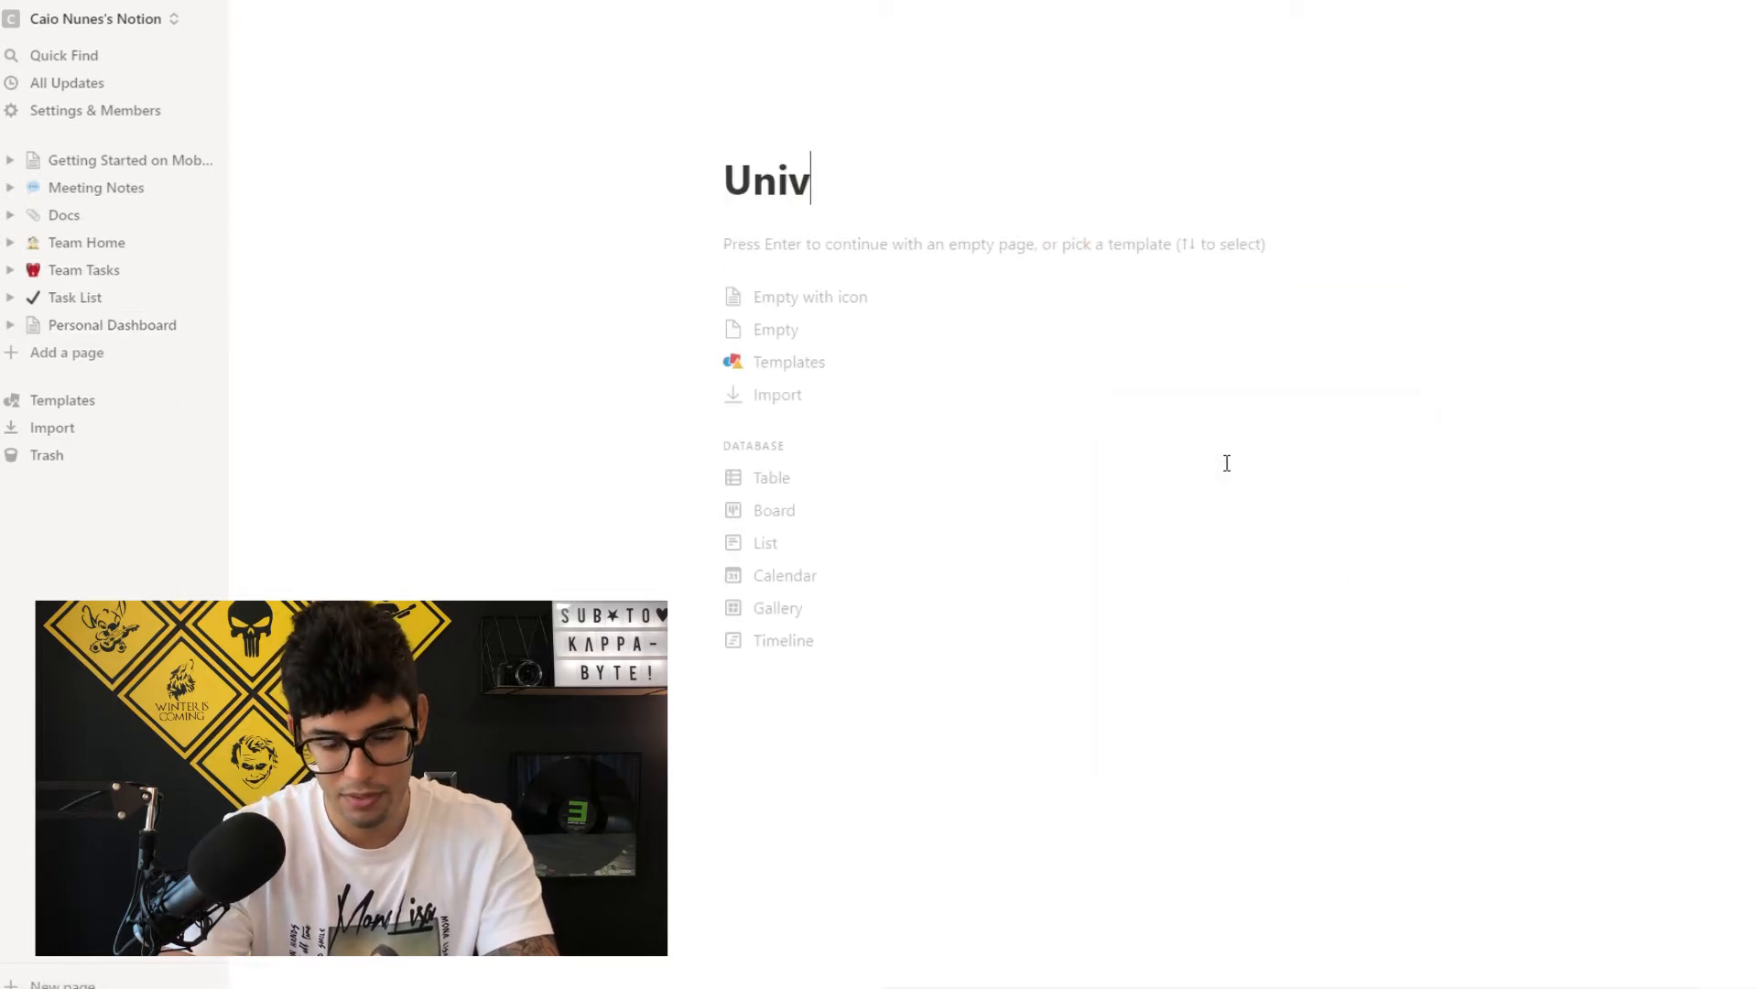
type("er")
key("BackSpace")
type("ersity")
left_click(341, 16)
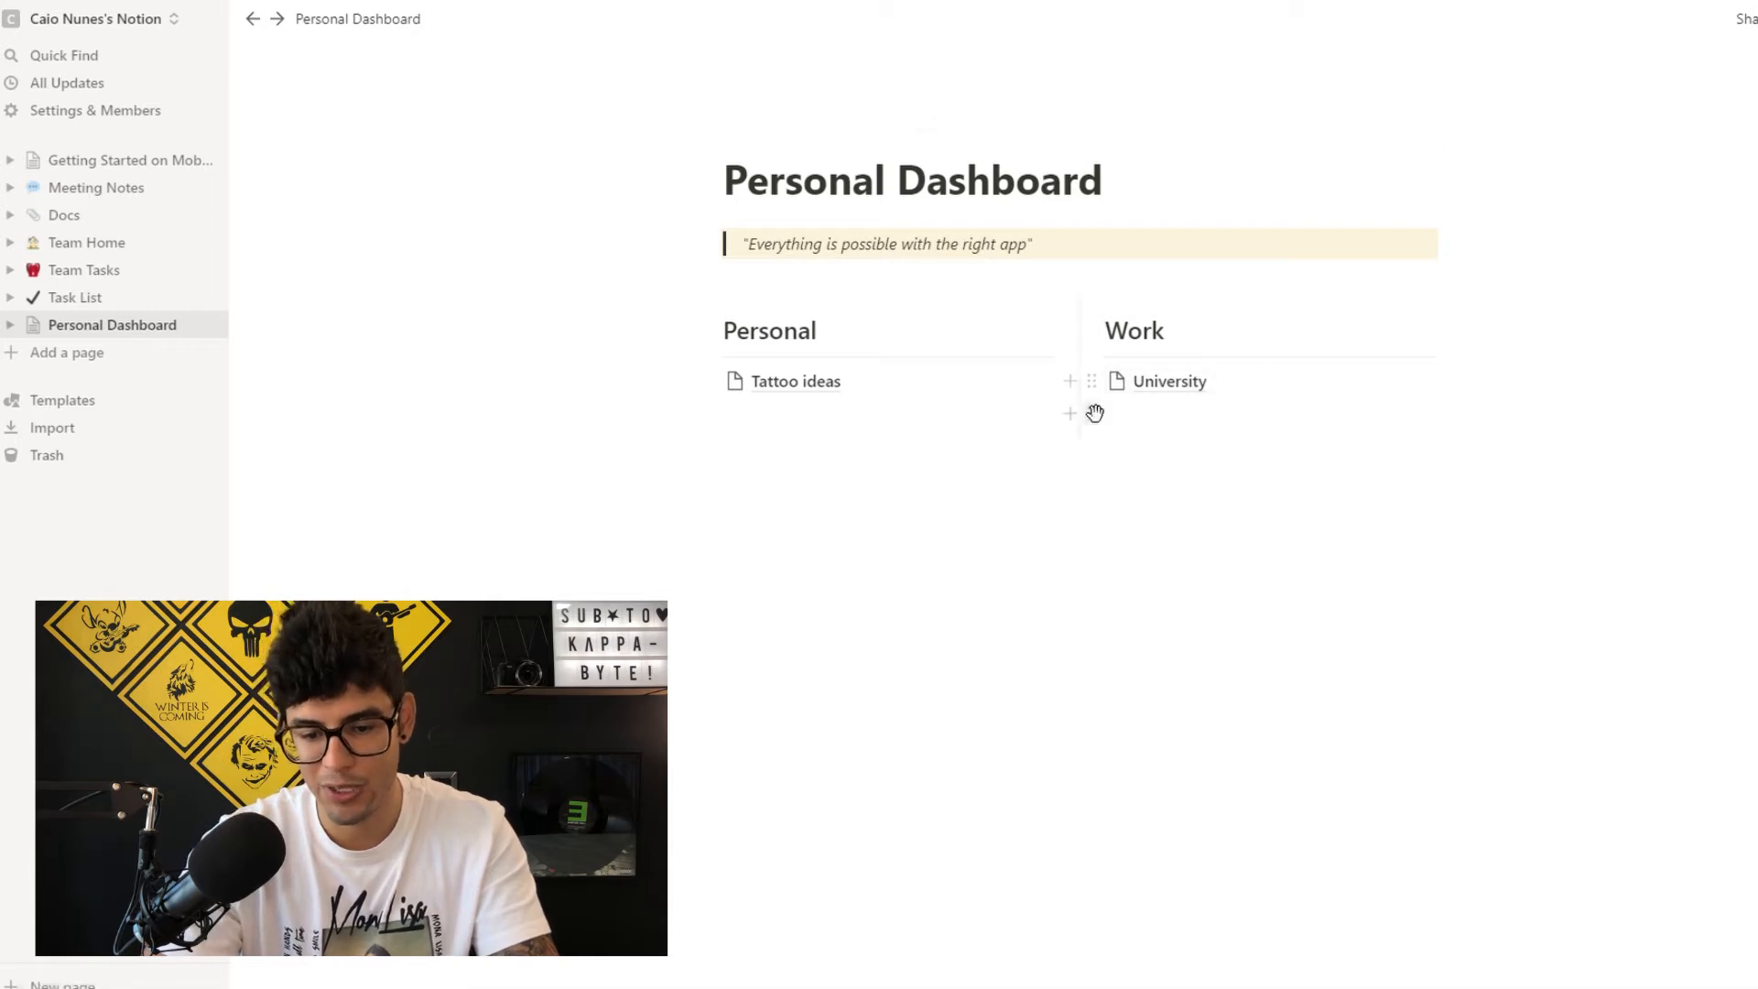
- Set up a third column beside Work with a University Heading 2 and a divider, and delete the University page under Work
left_click_drag(1093, 383, 1228, 341)
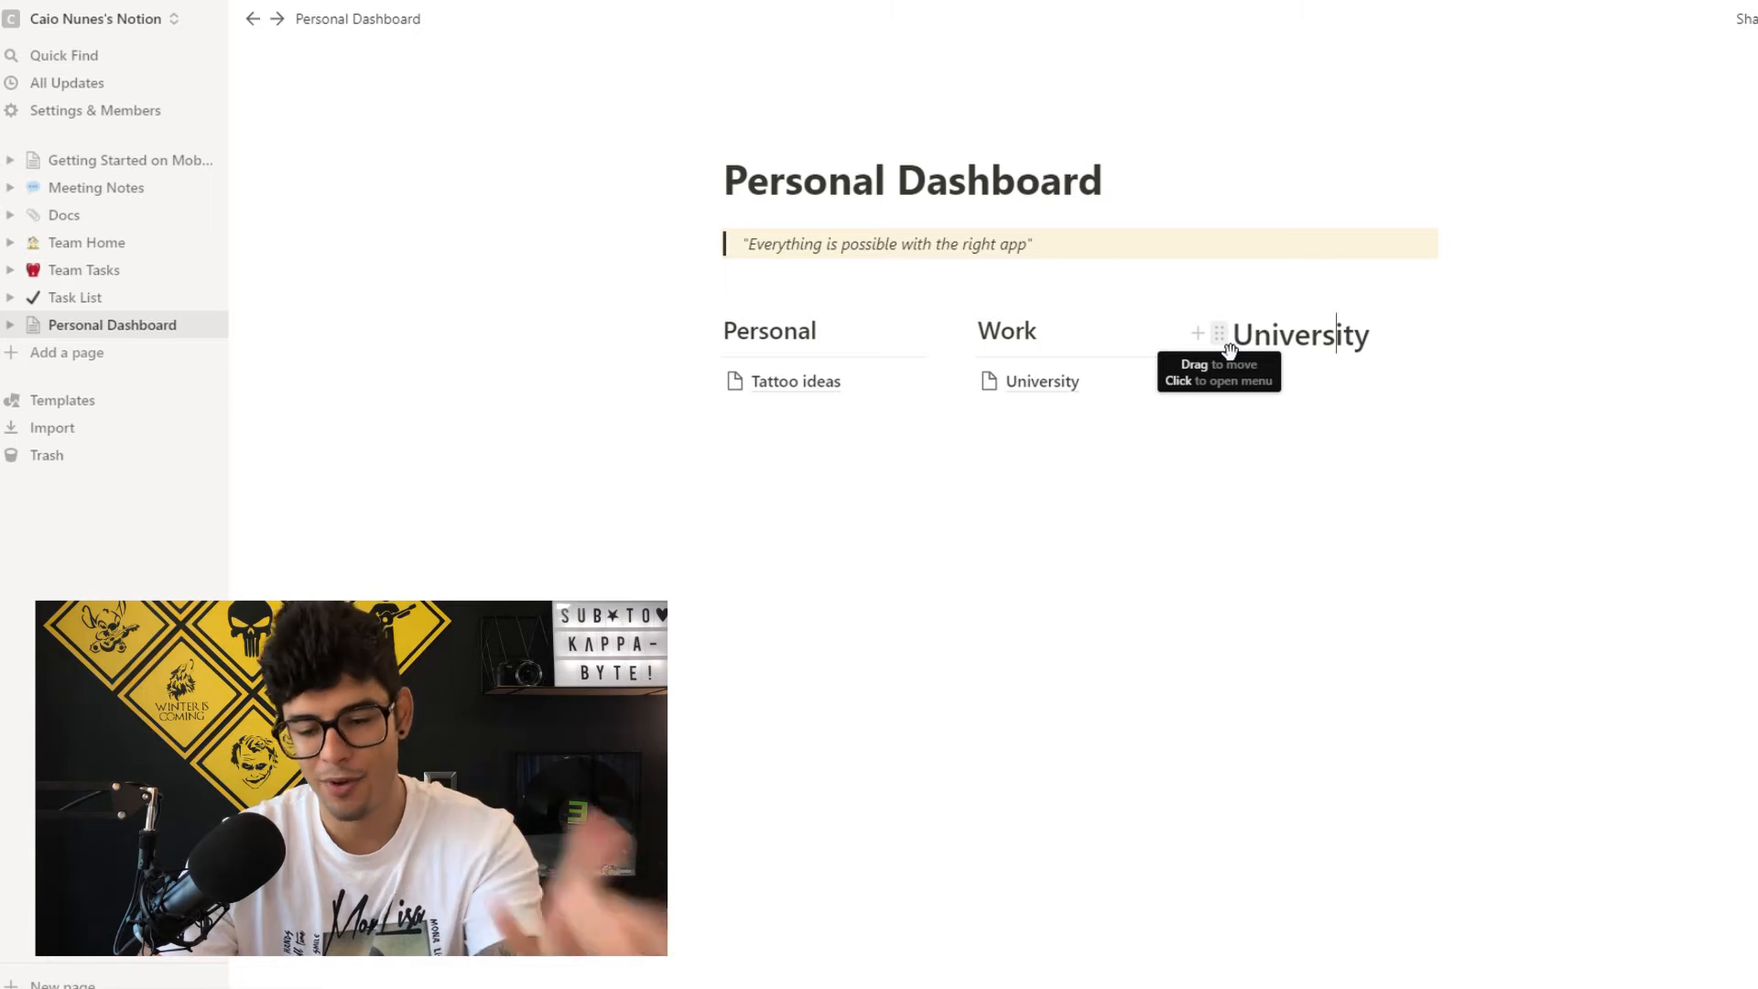
left_click(1219, 335)
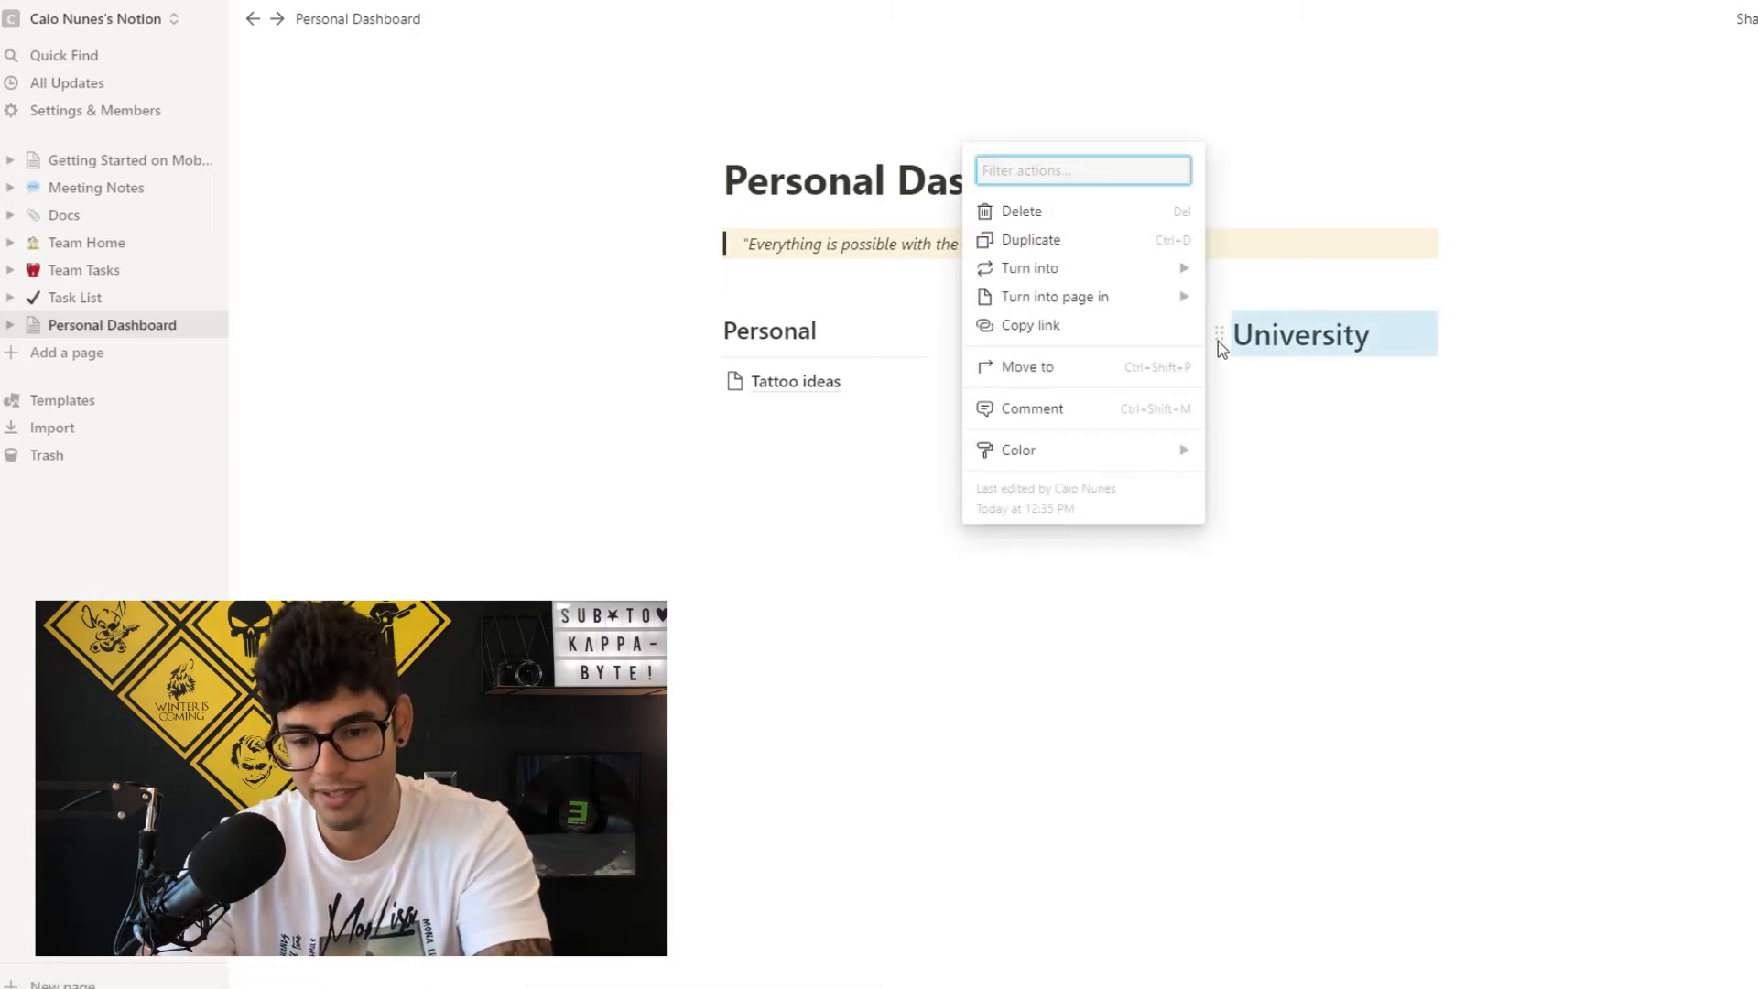
mouse_move(1128, 271)
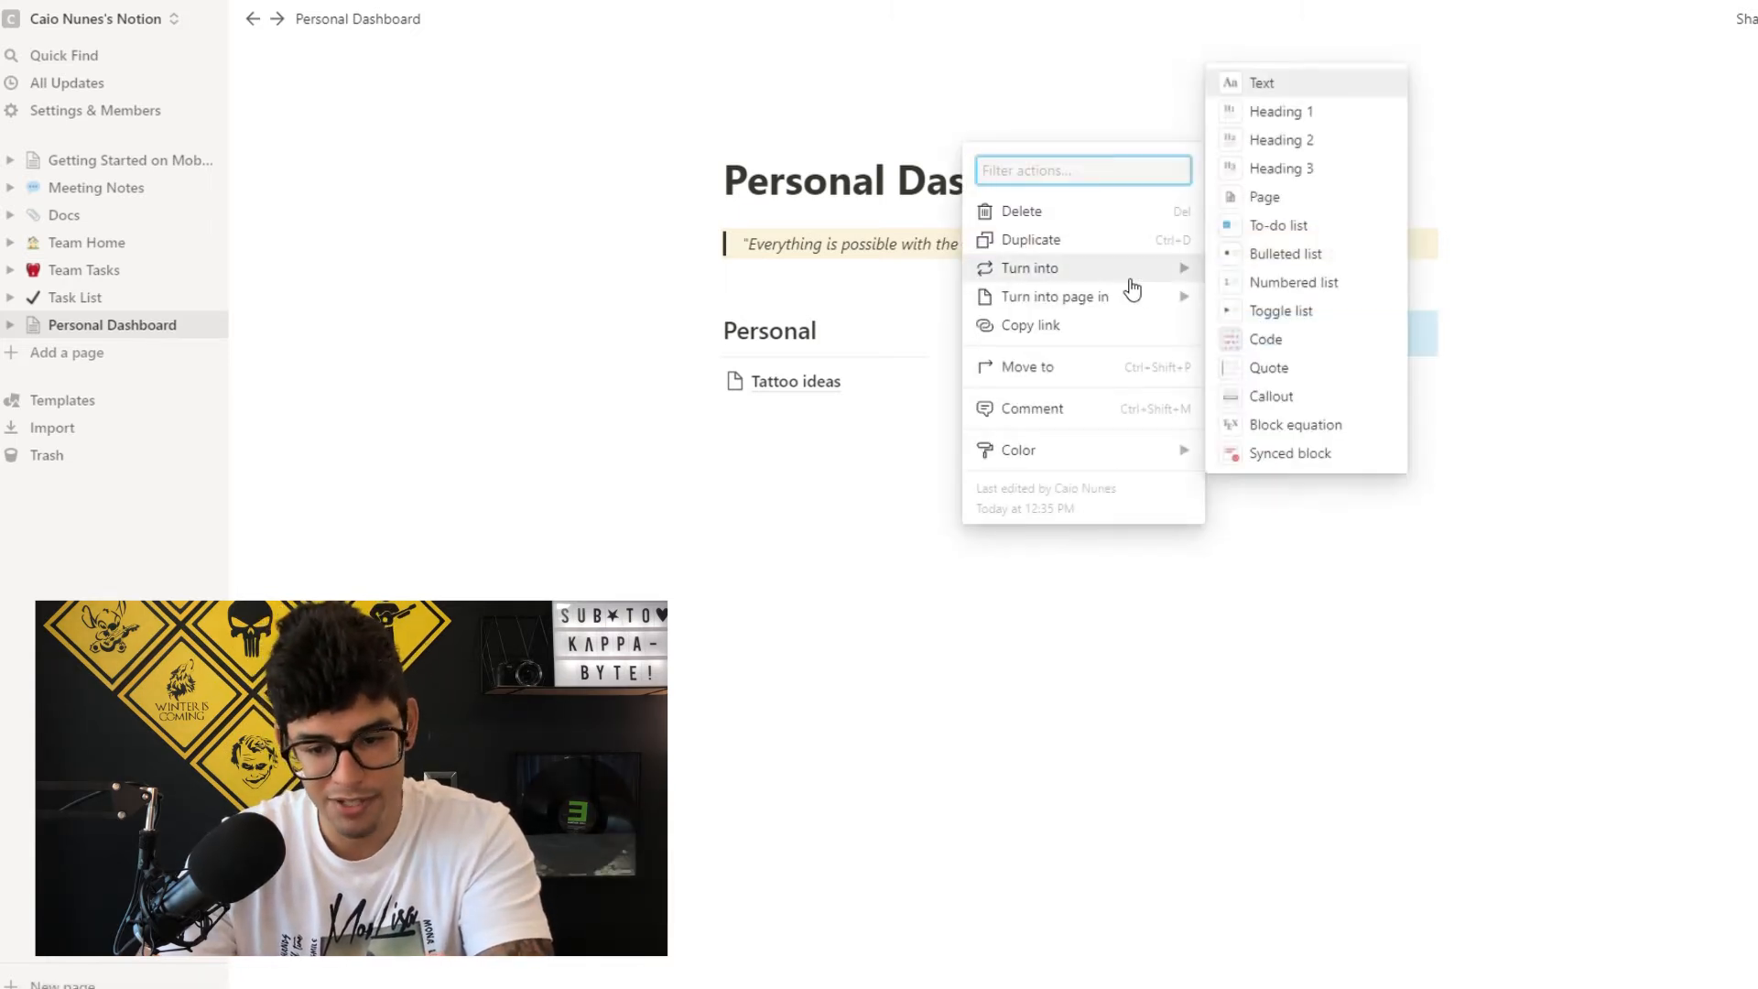
left_click(1304, 144)
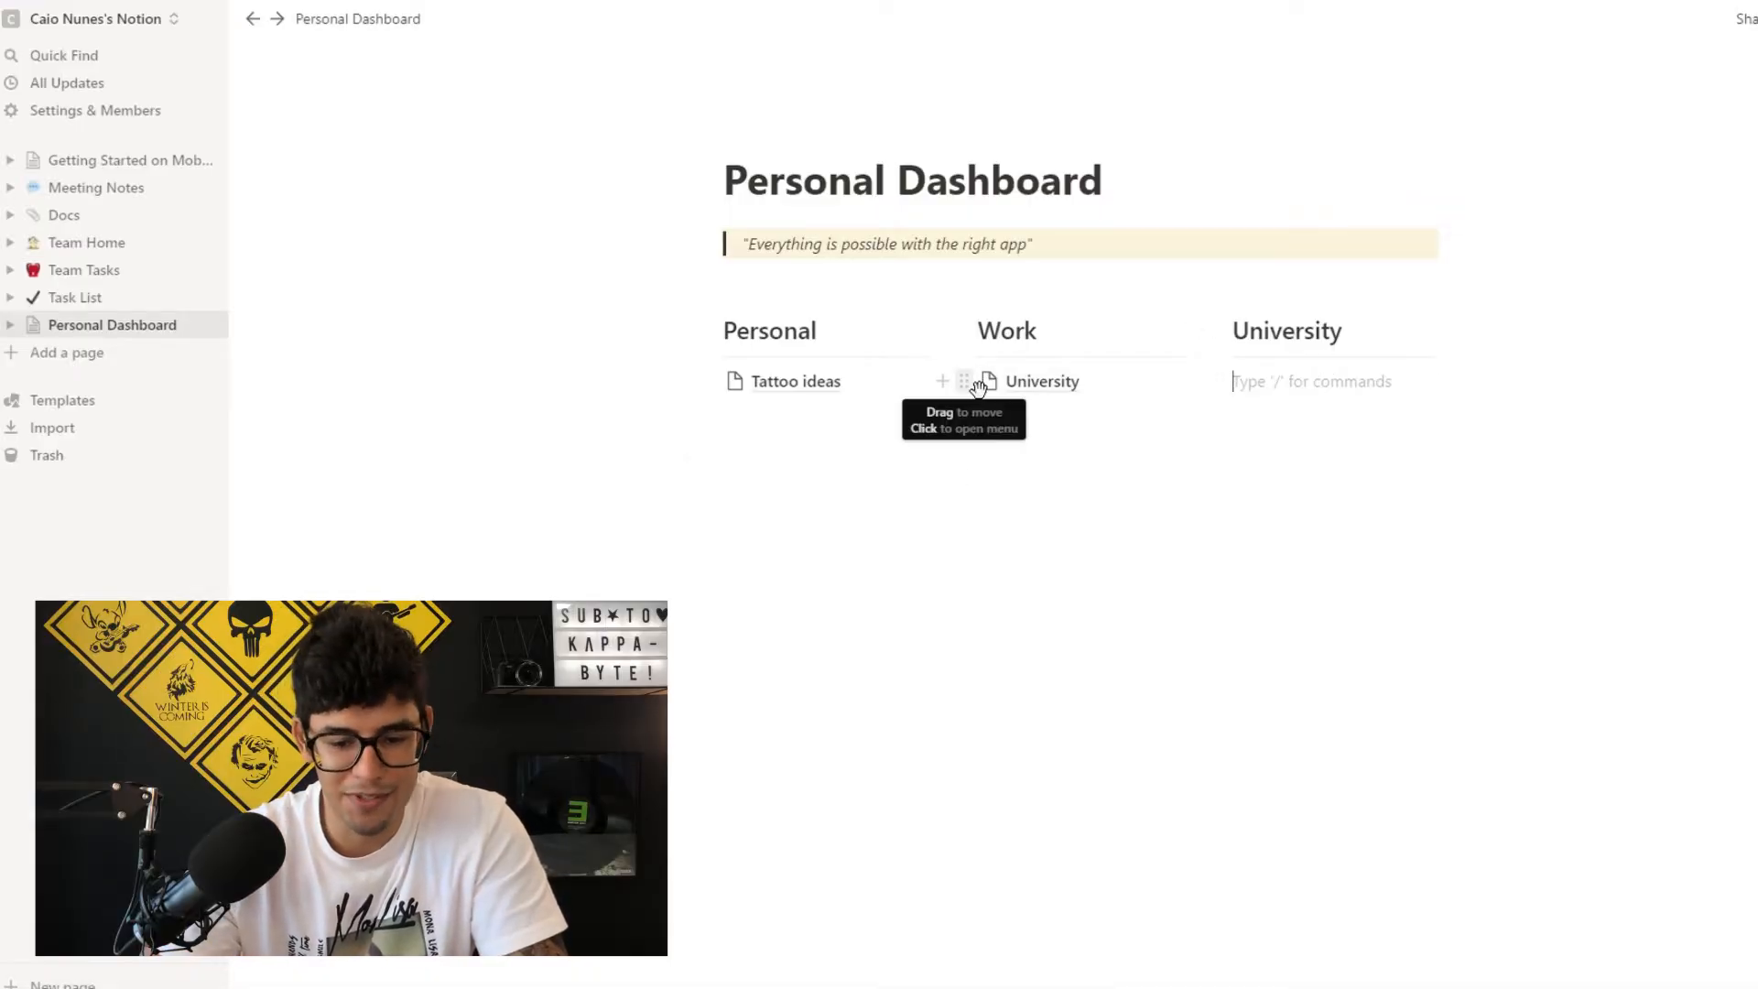
left_click(1167, 380)
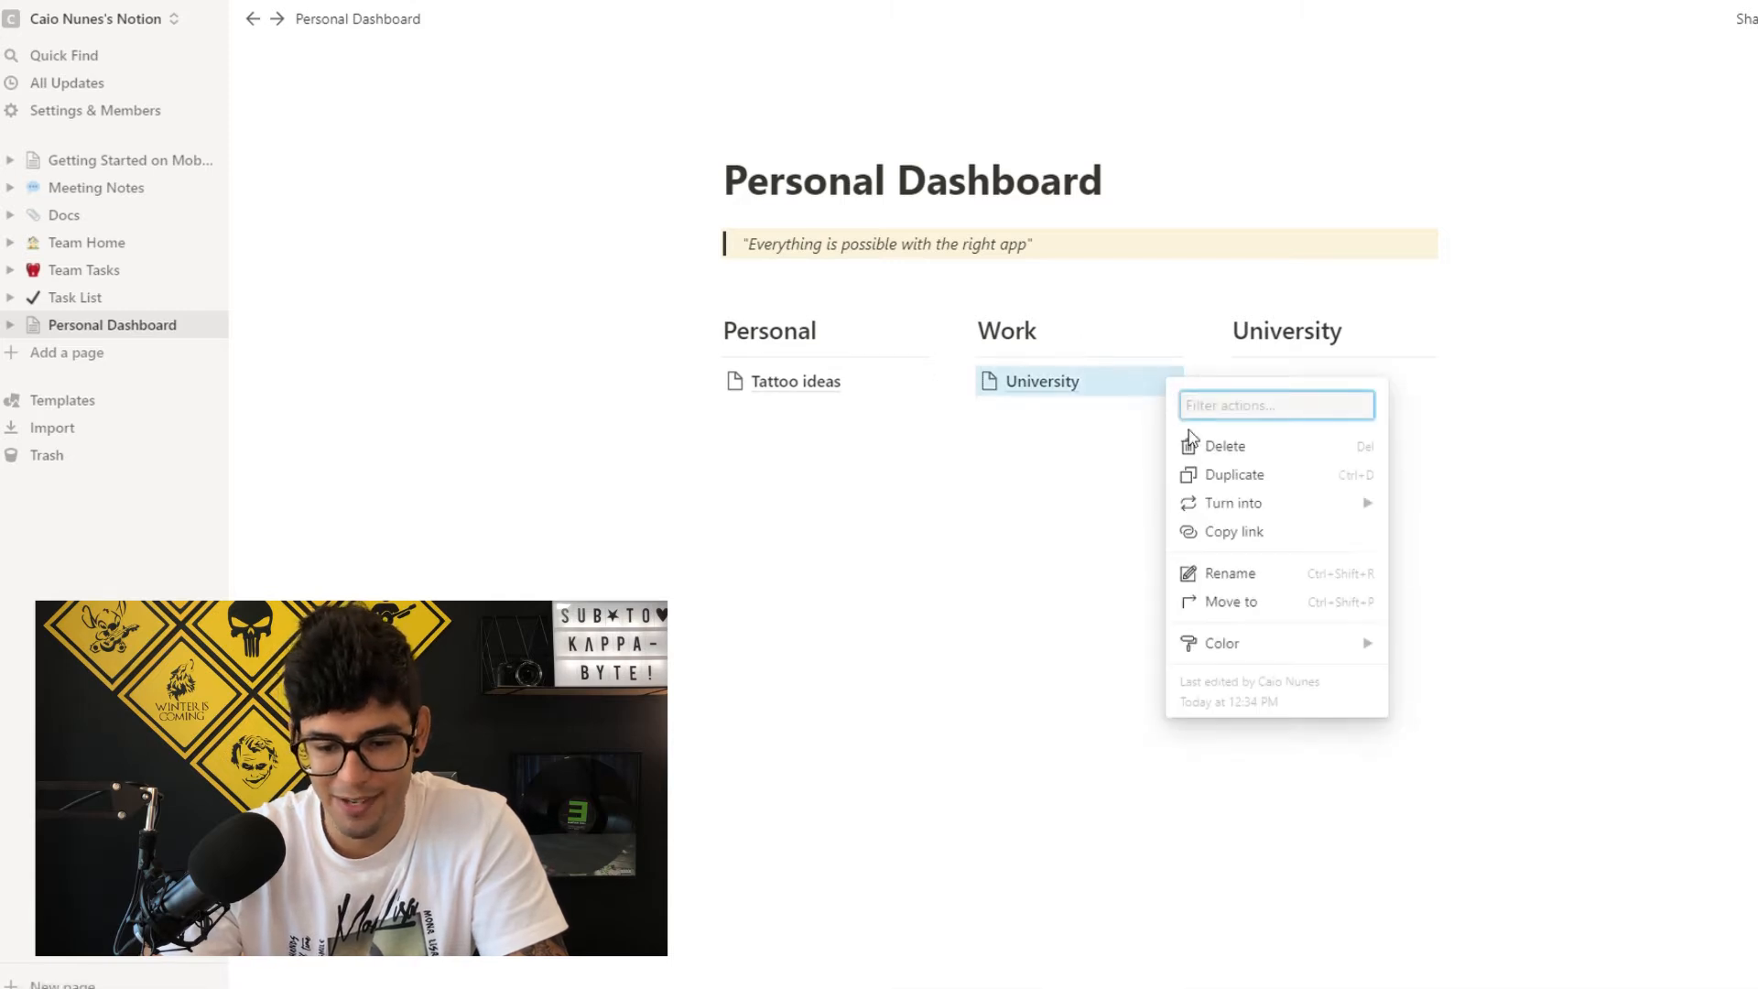
left_click(1210, 449)
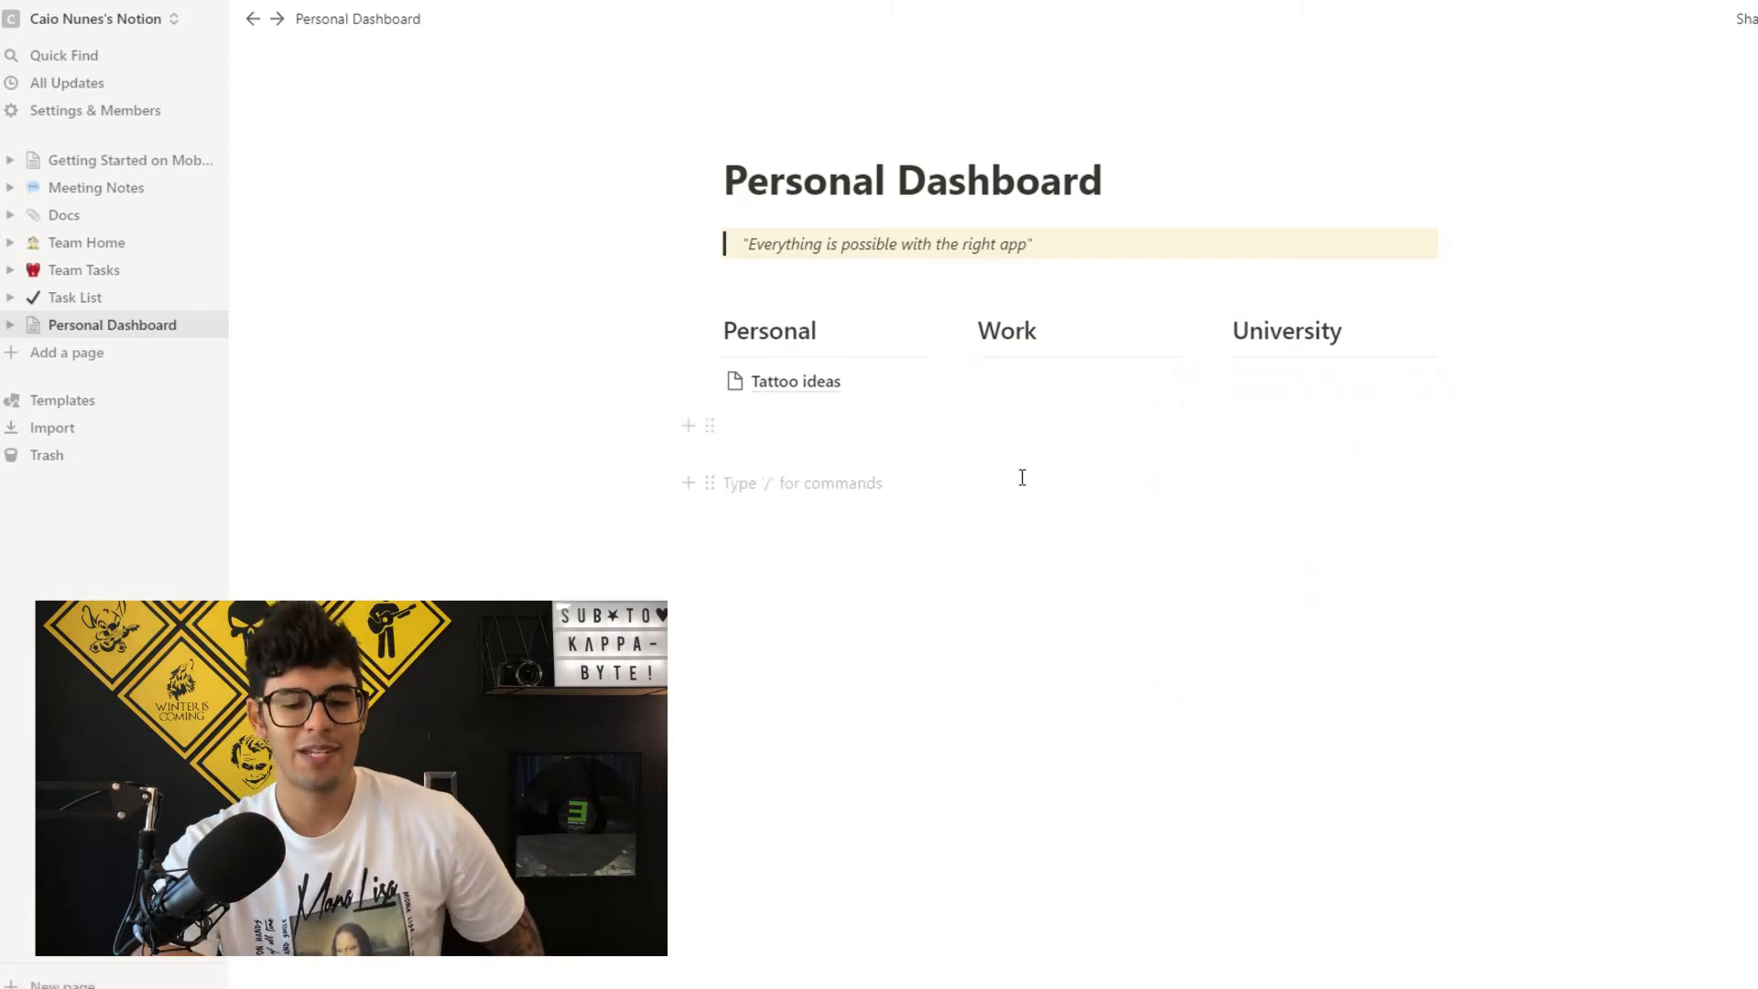
- Switch to the other workspace and examine the UniOS page linked under Tools on its Personal Dashboard
left_click(55, 16)
left_click(115, 103)
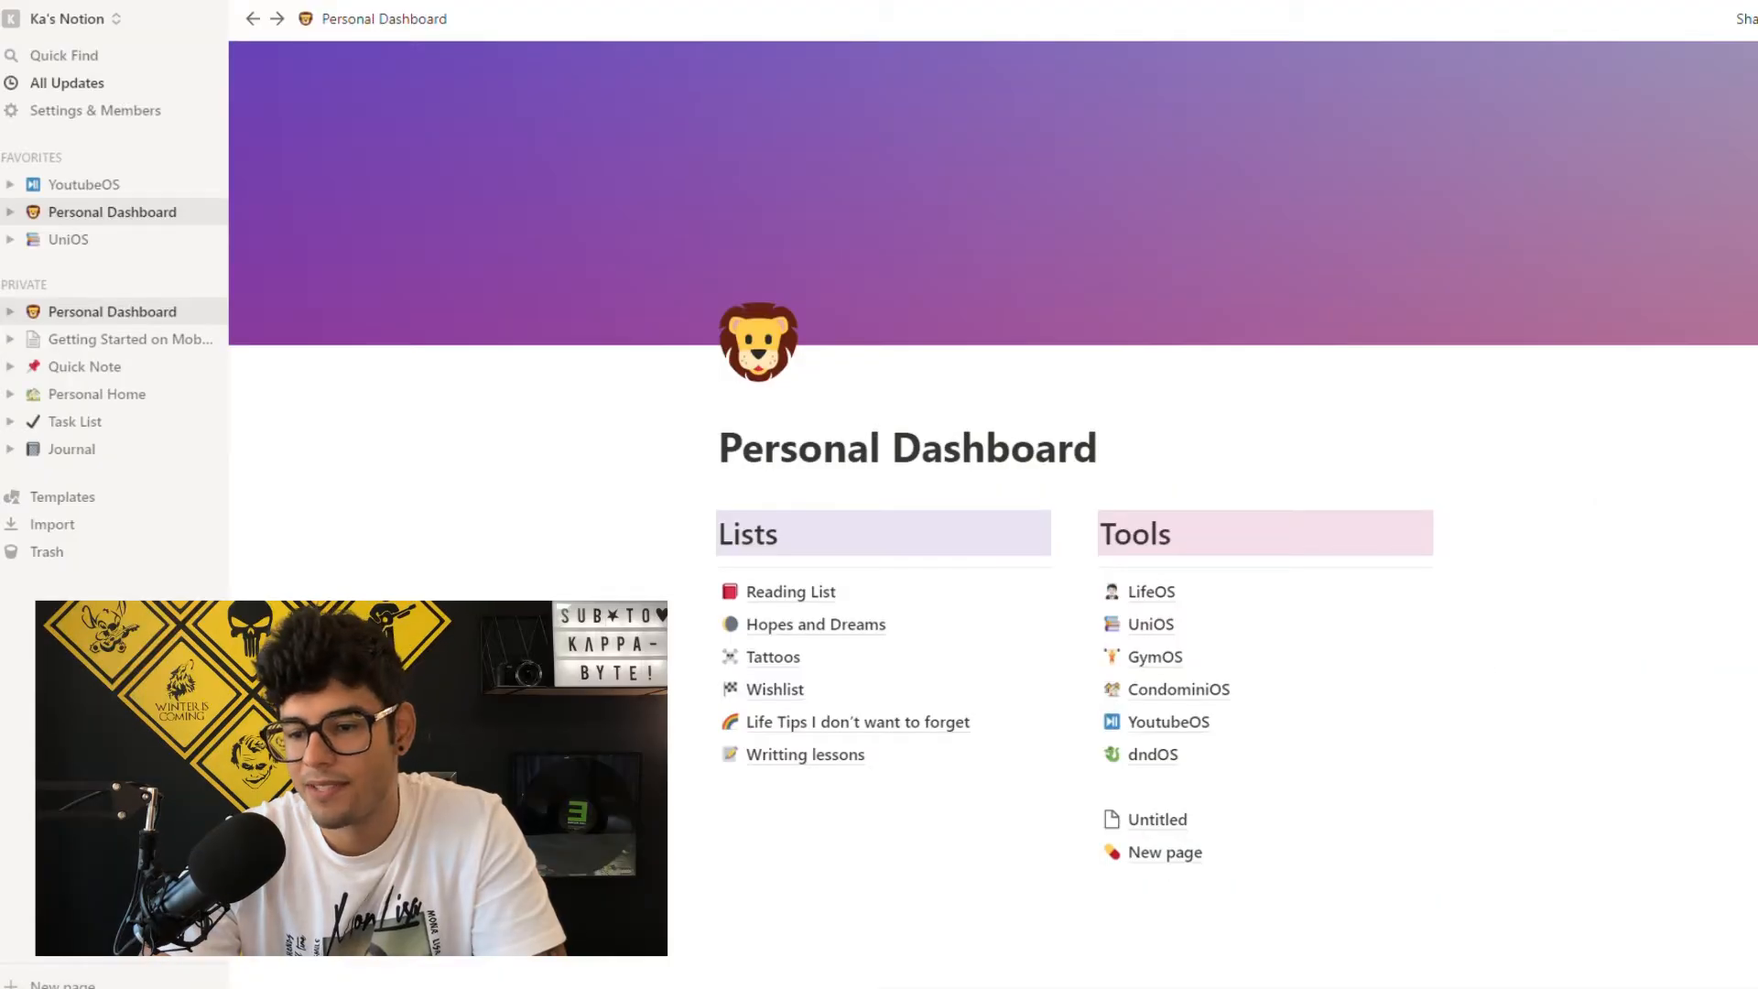
scroll(1507, 639, "down", 2)
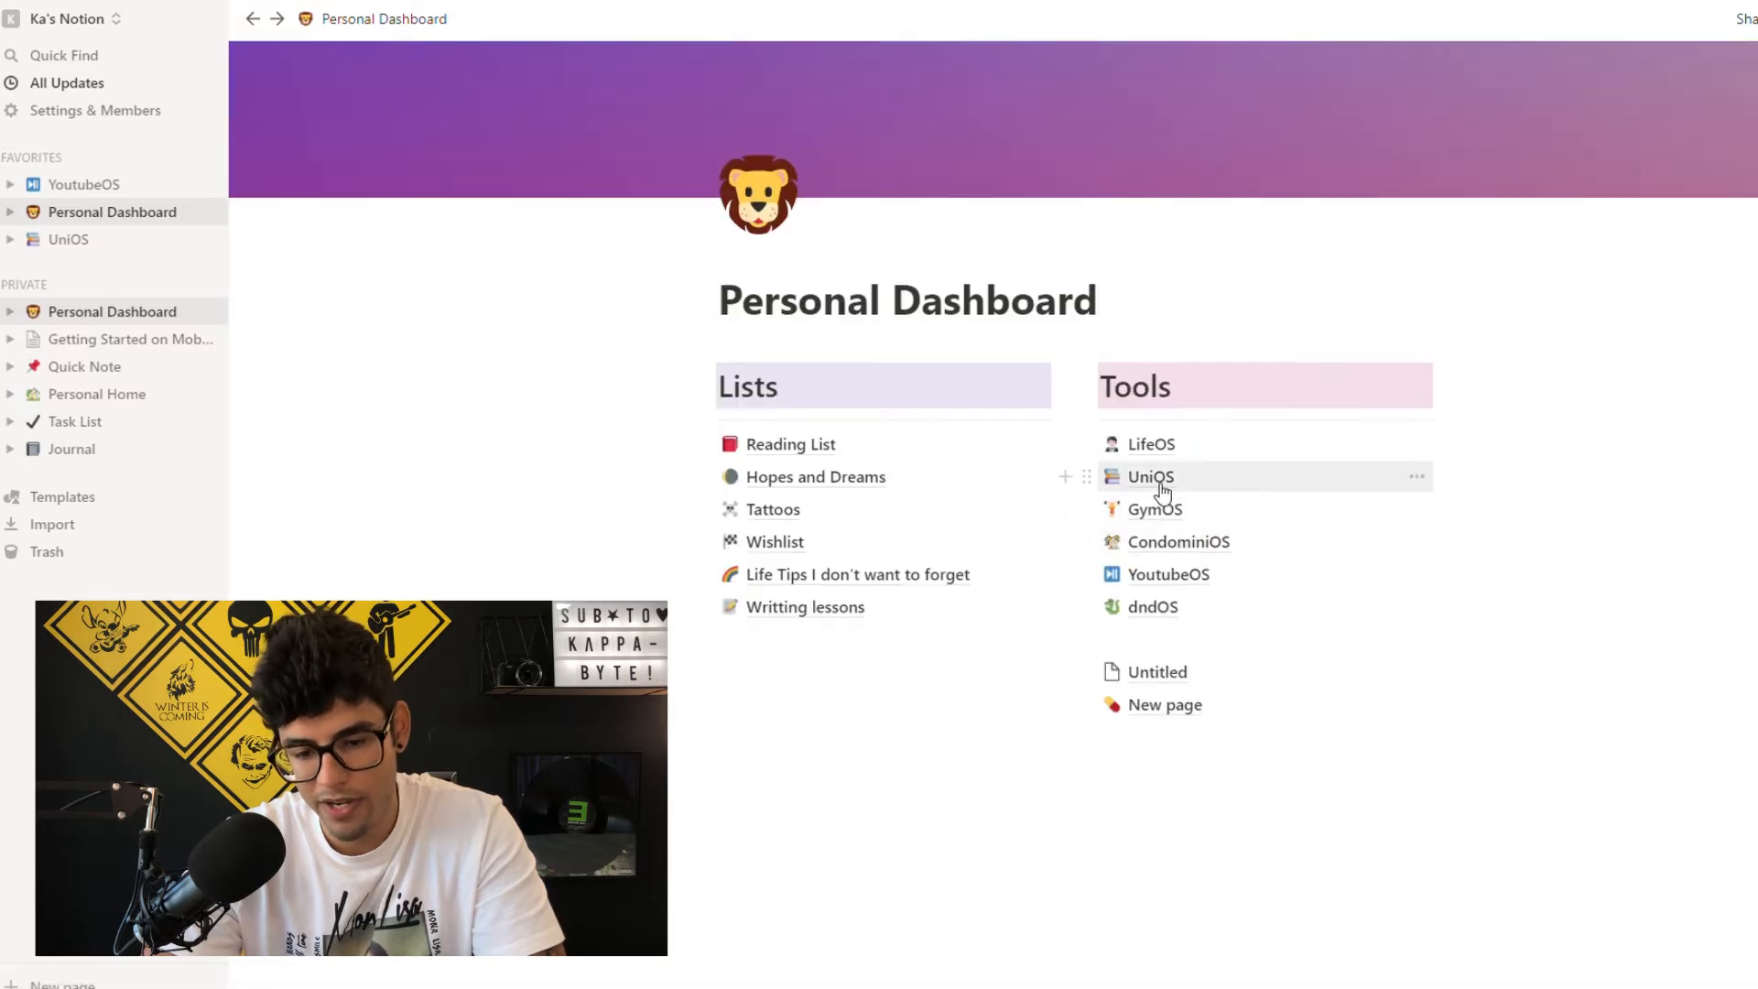
left_click(1161, 480)
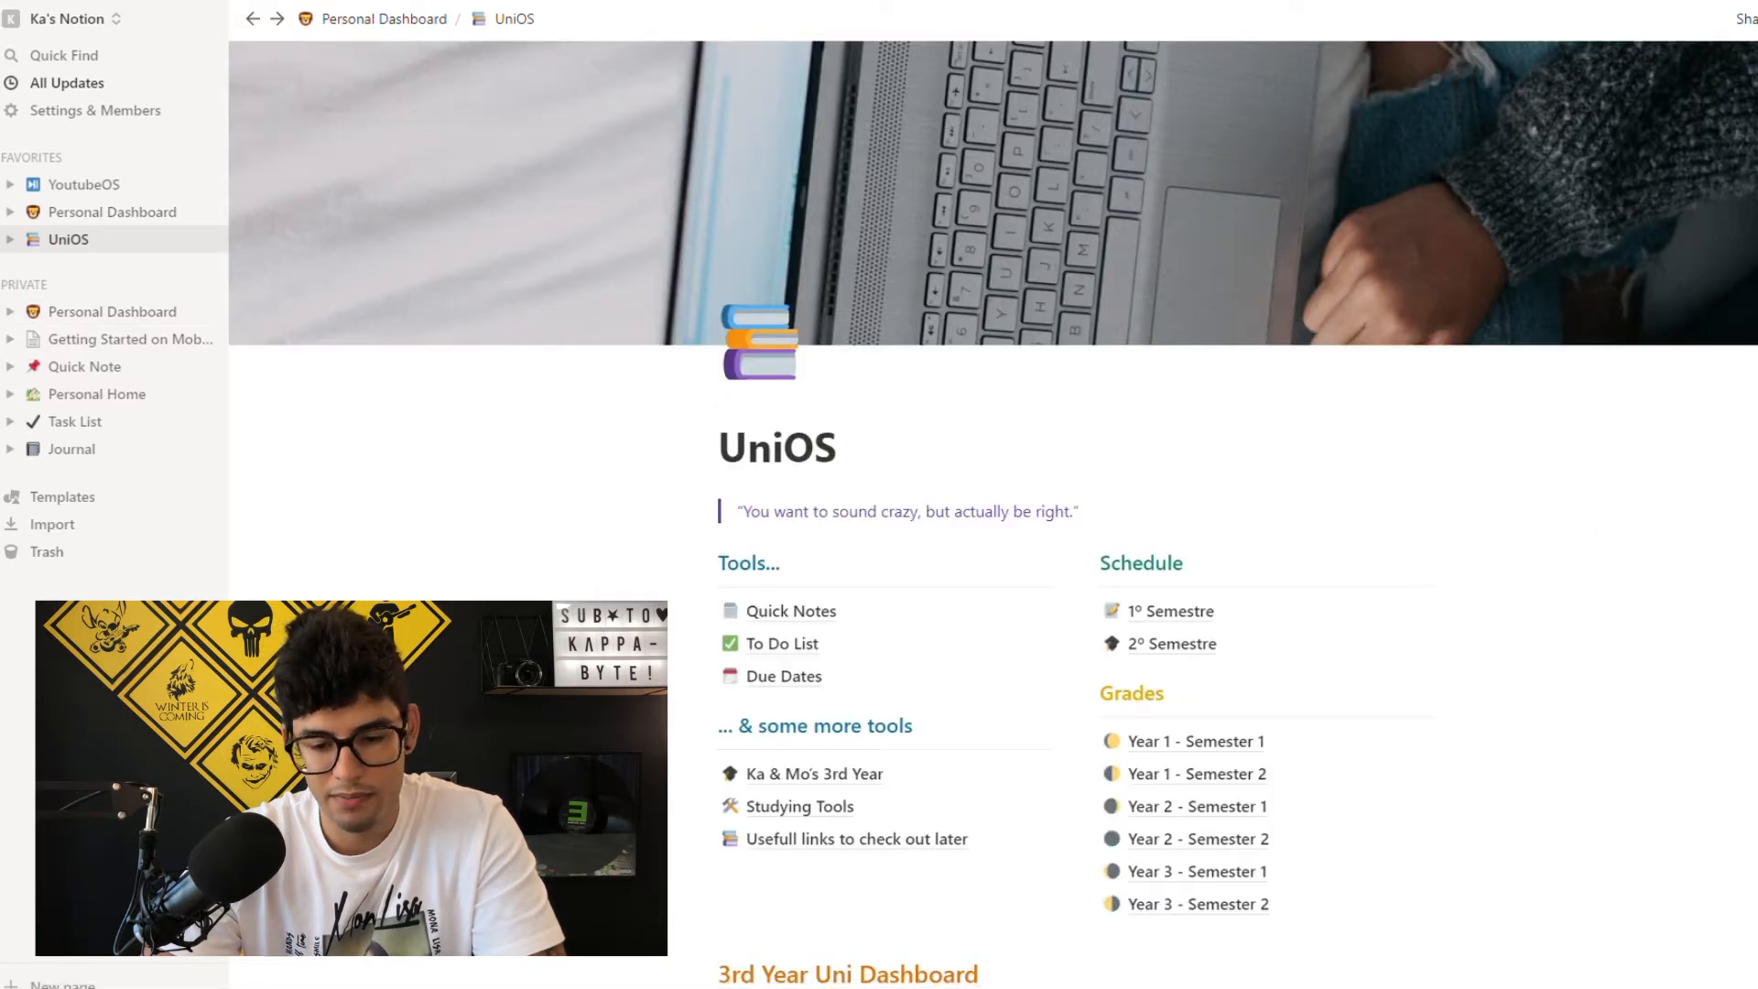
scroll(1007, 549, "down", 3)
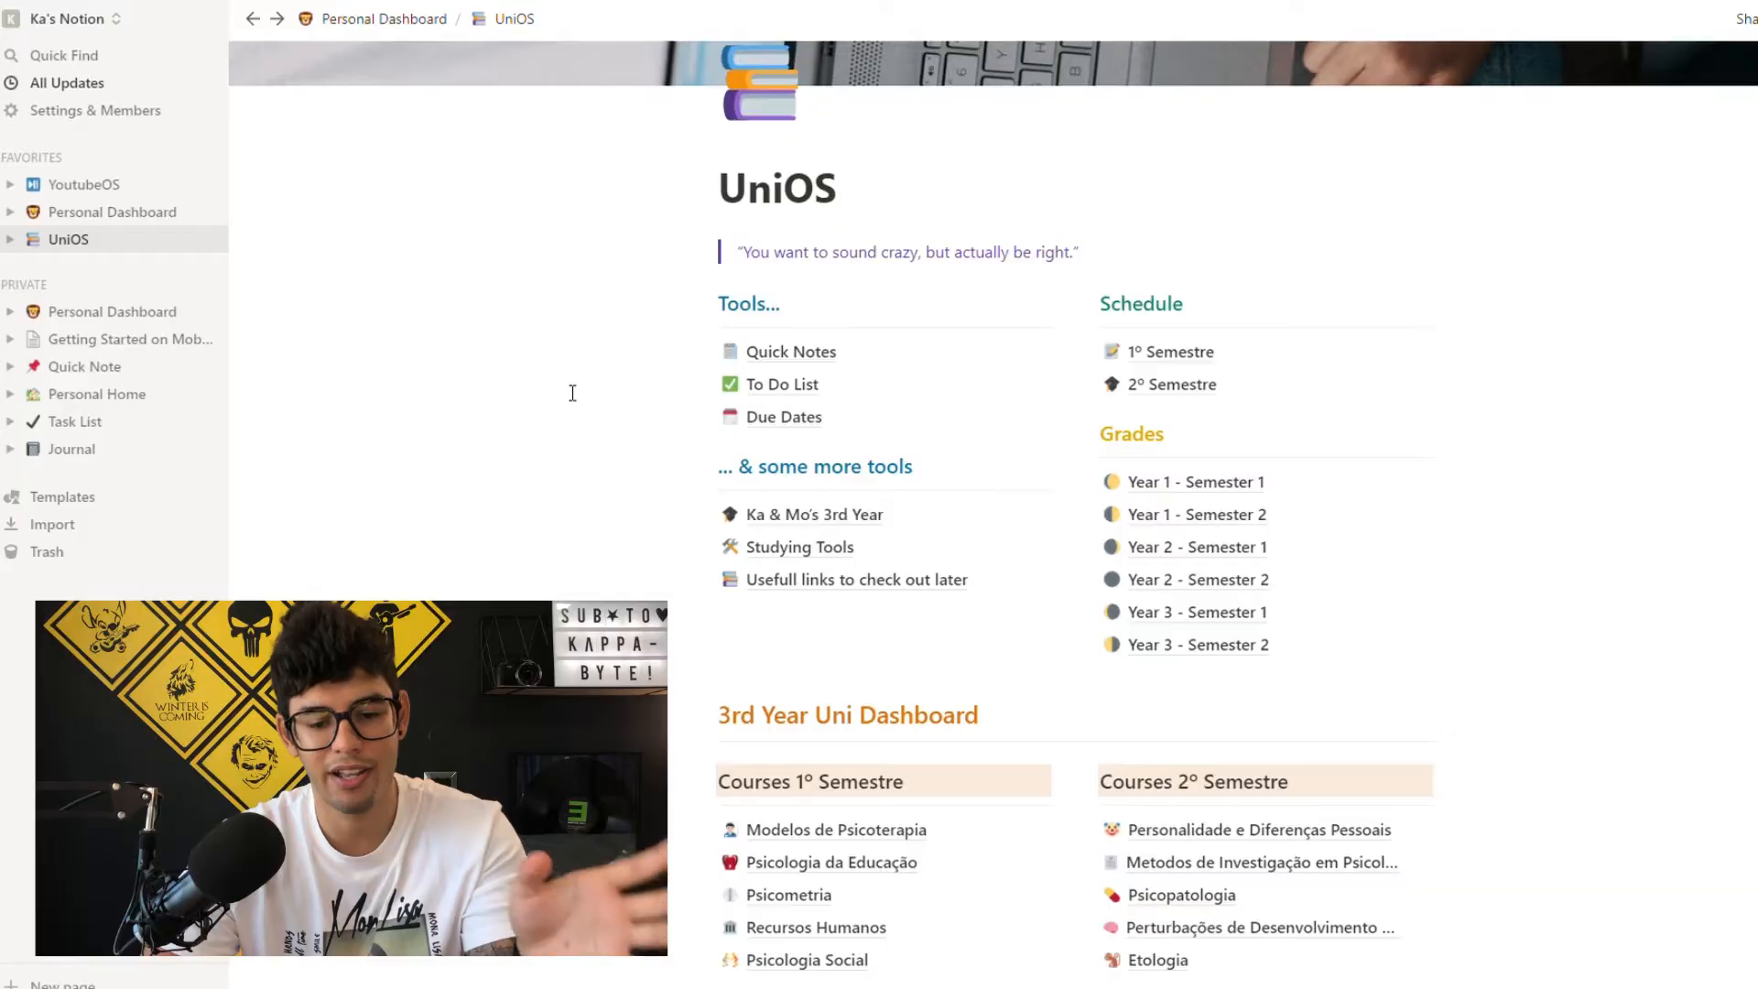
scroll(1663, 577, "down", 2)
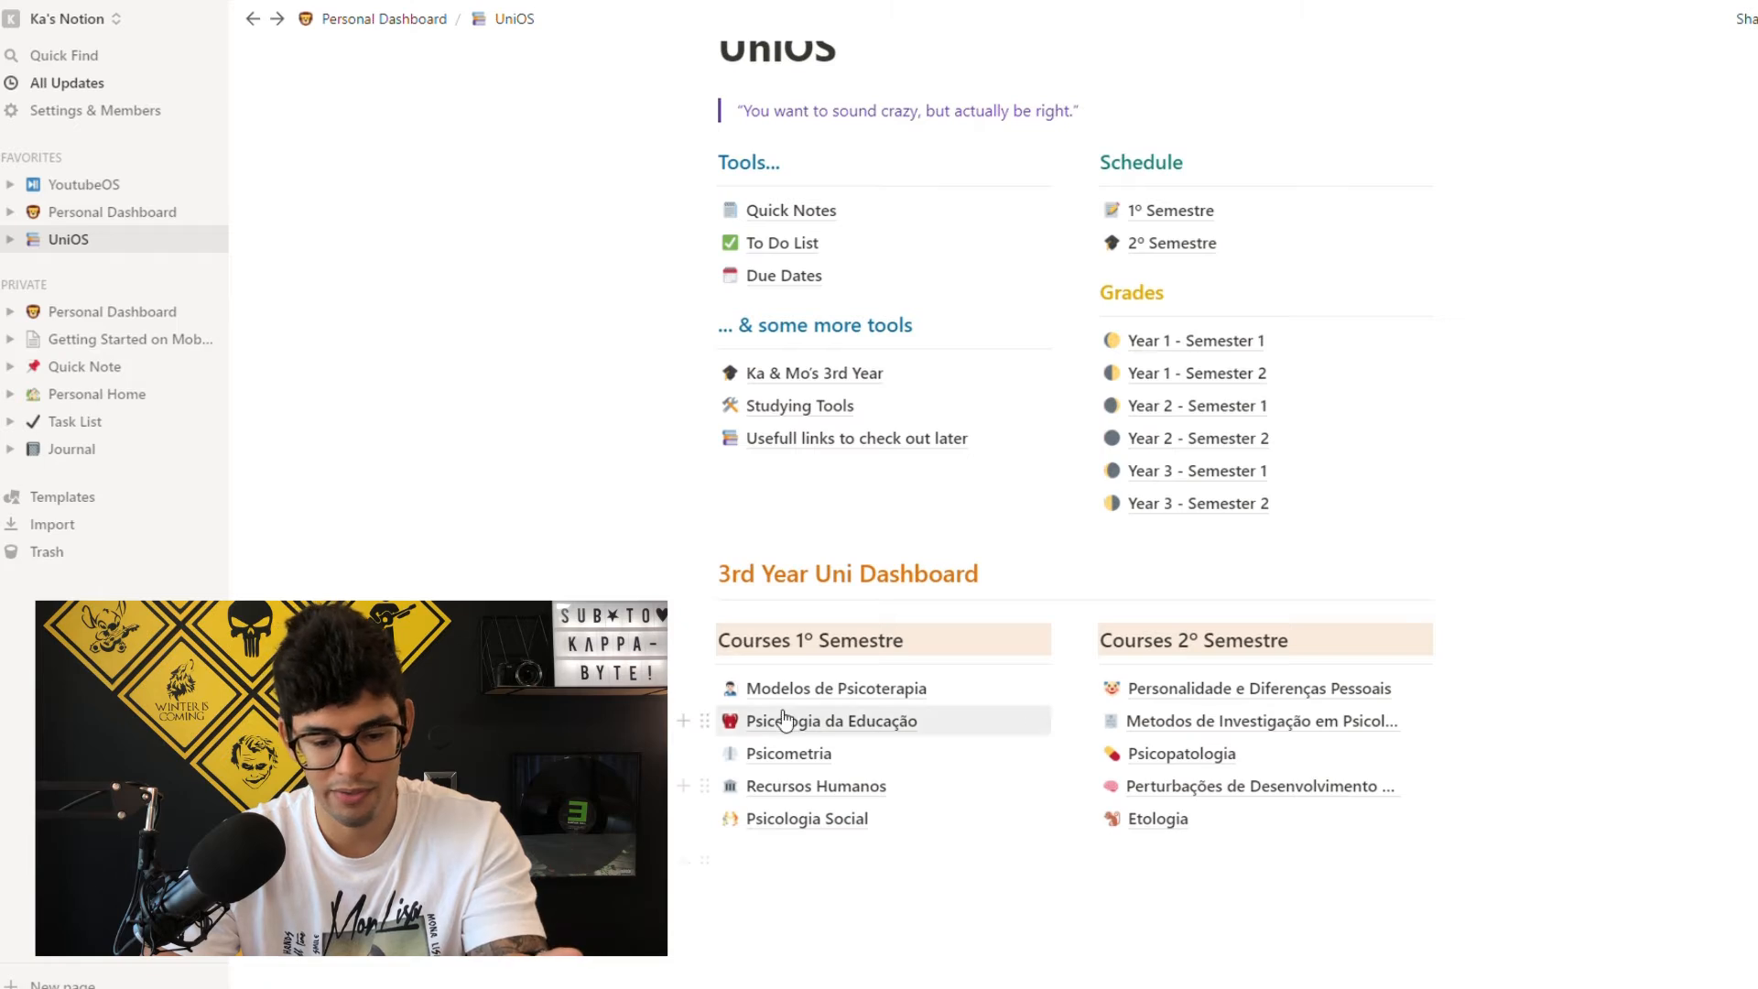
scroll(860, 824, "up", 2)
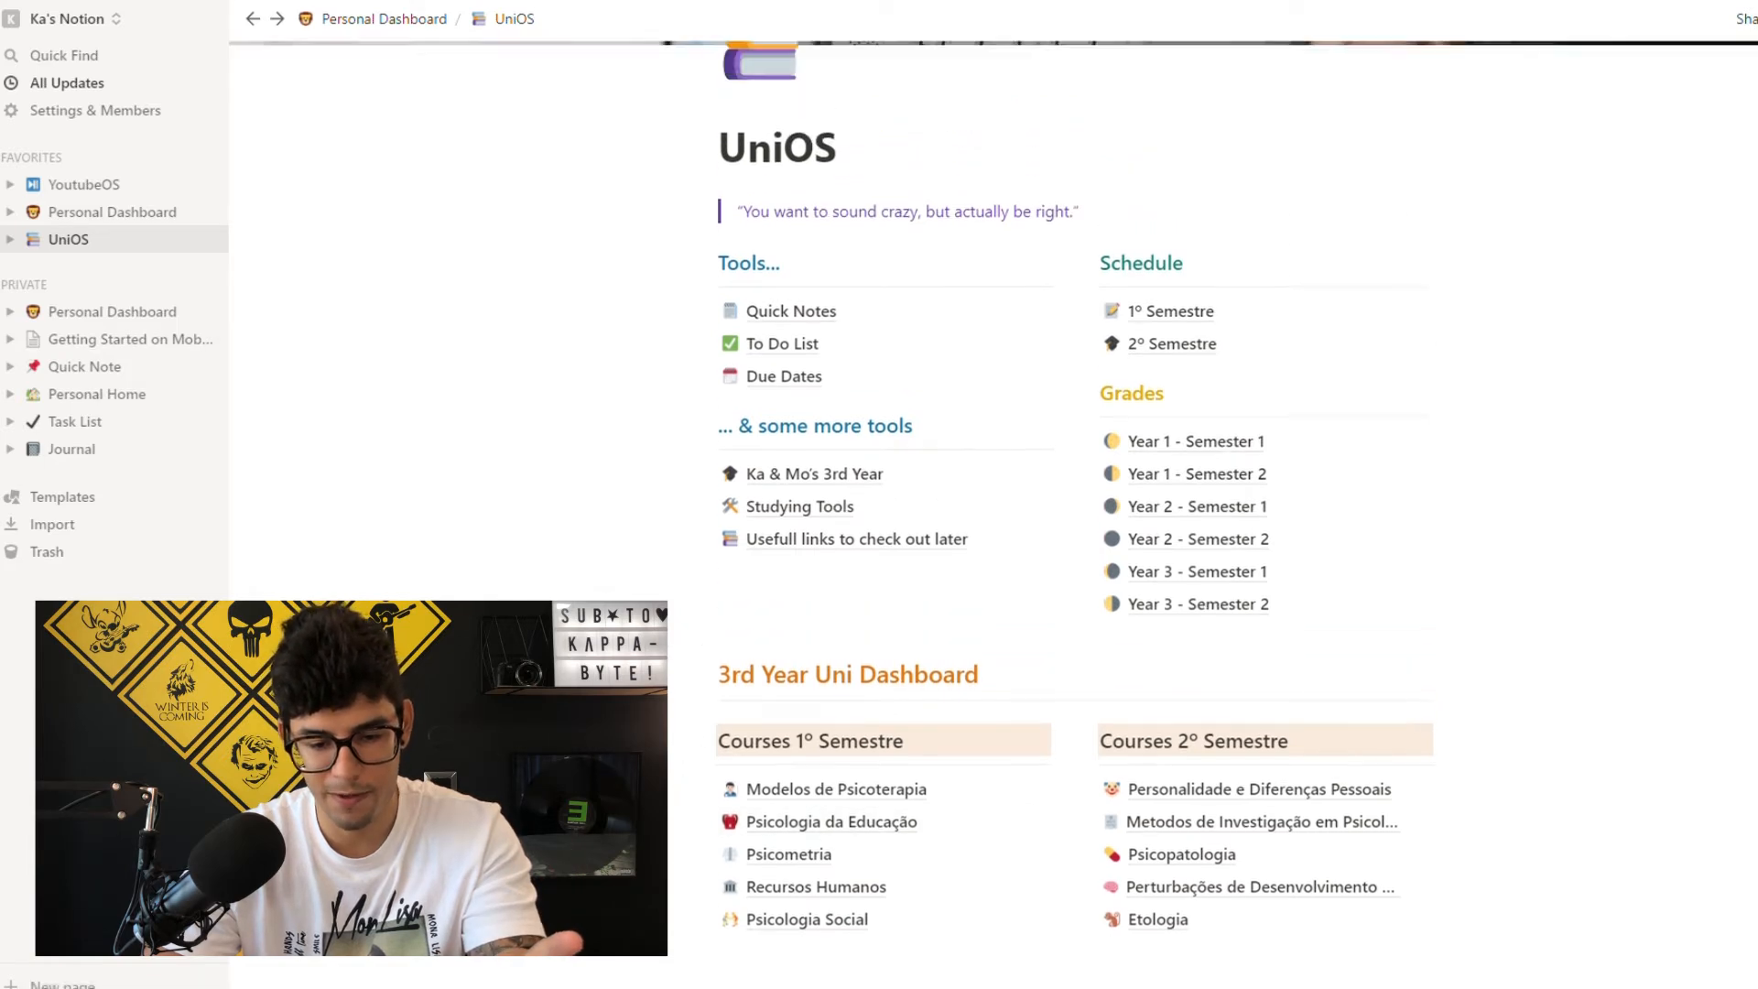
- View the Psicologia da Educação course page and its Quick Notes sub-page, and return to UniOS
left_click(836, 901)
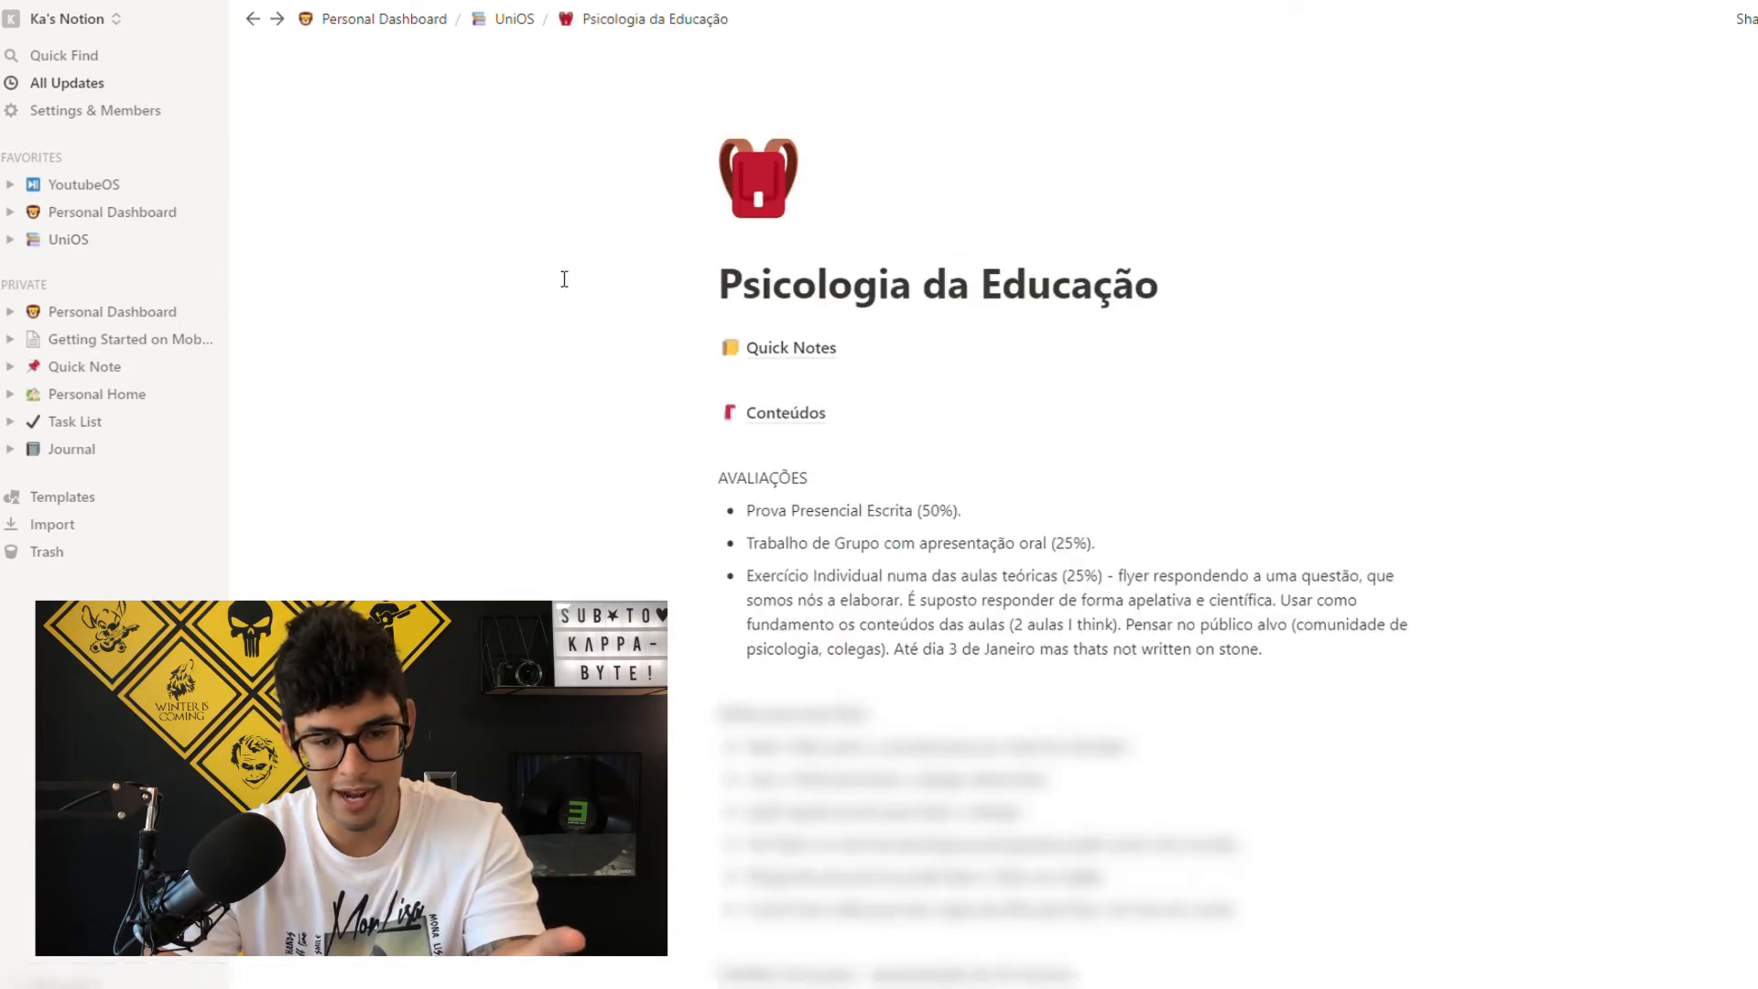
left_click(791, 352)
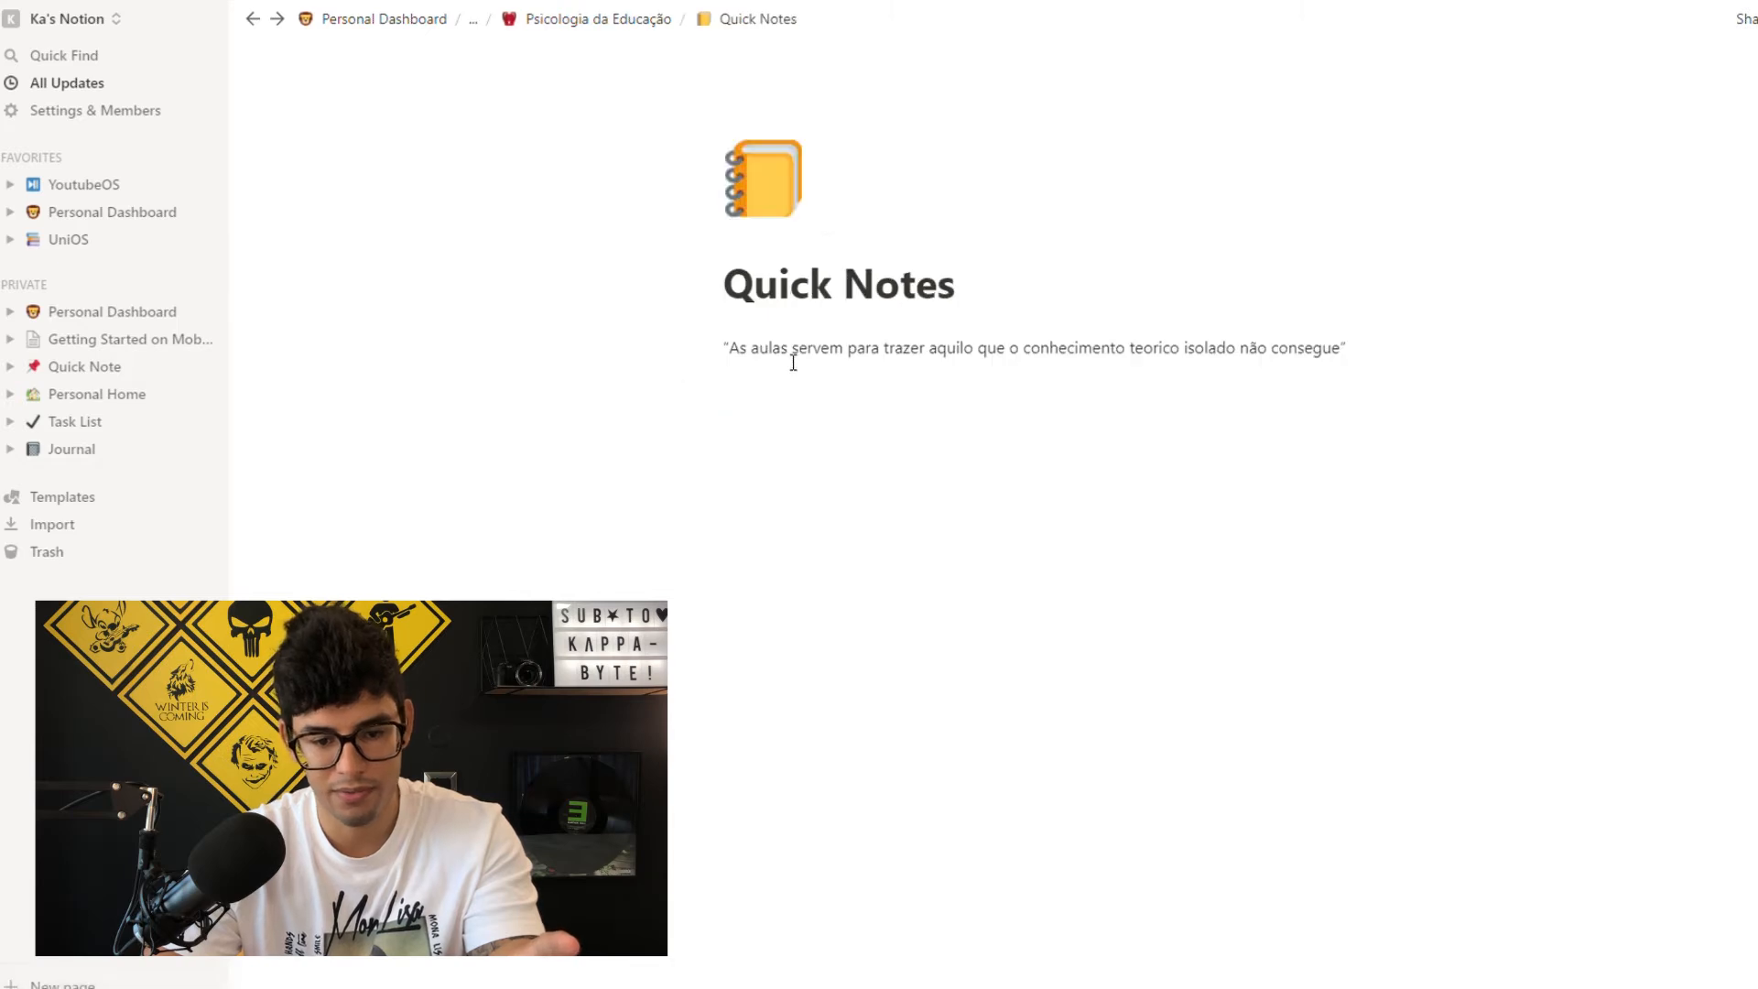
left_click(543, 21)
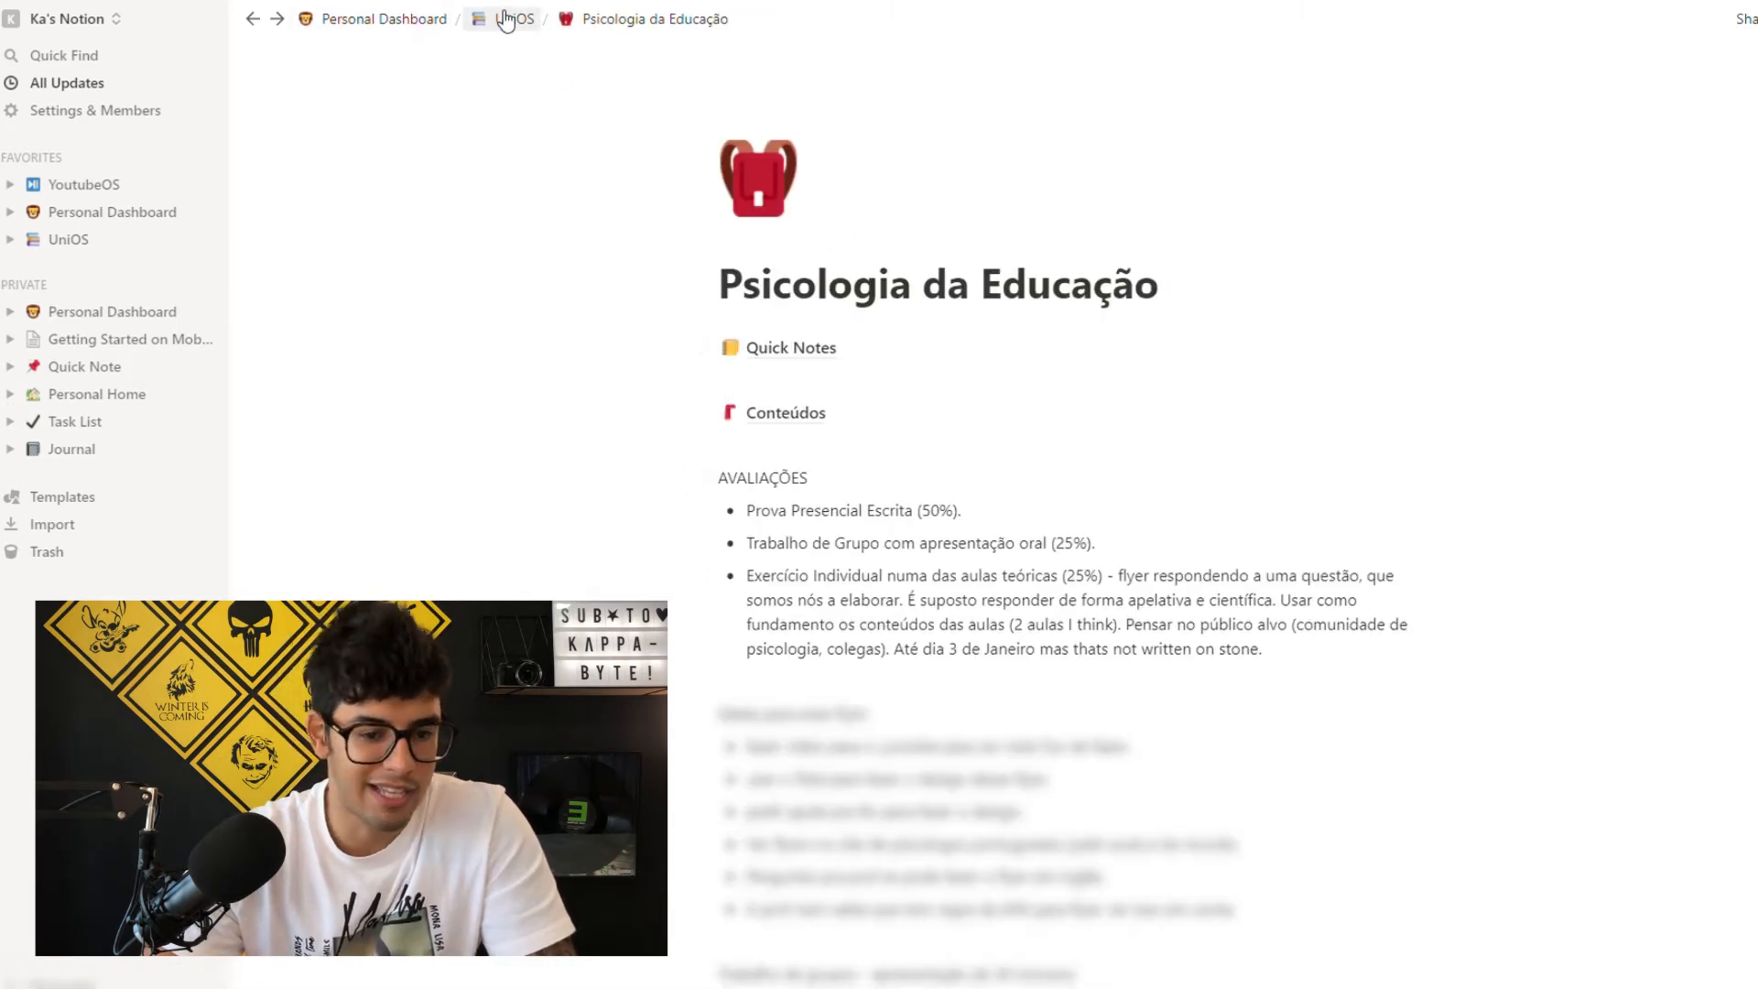
left_click(506, 19)
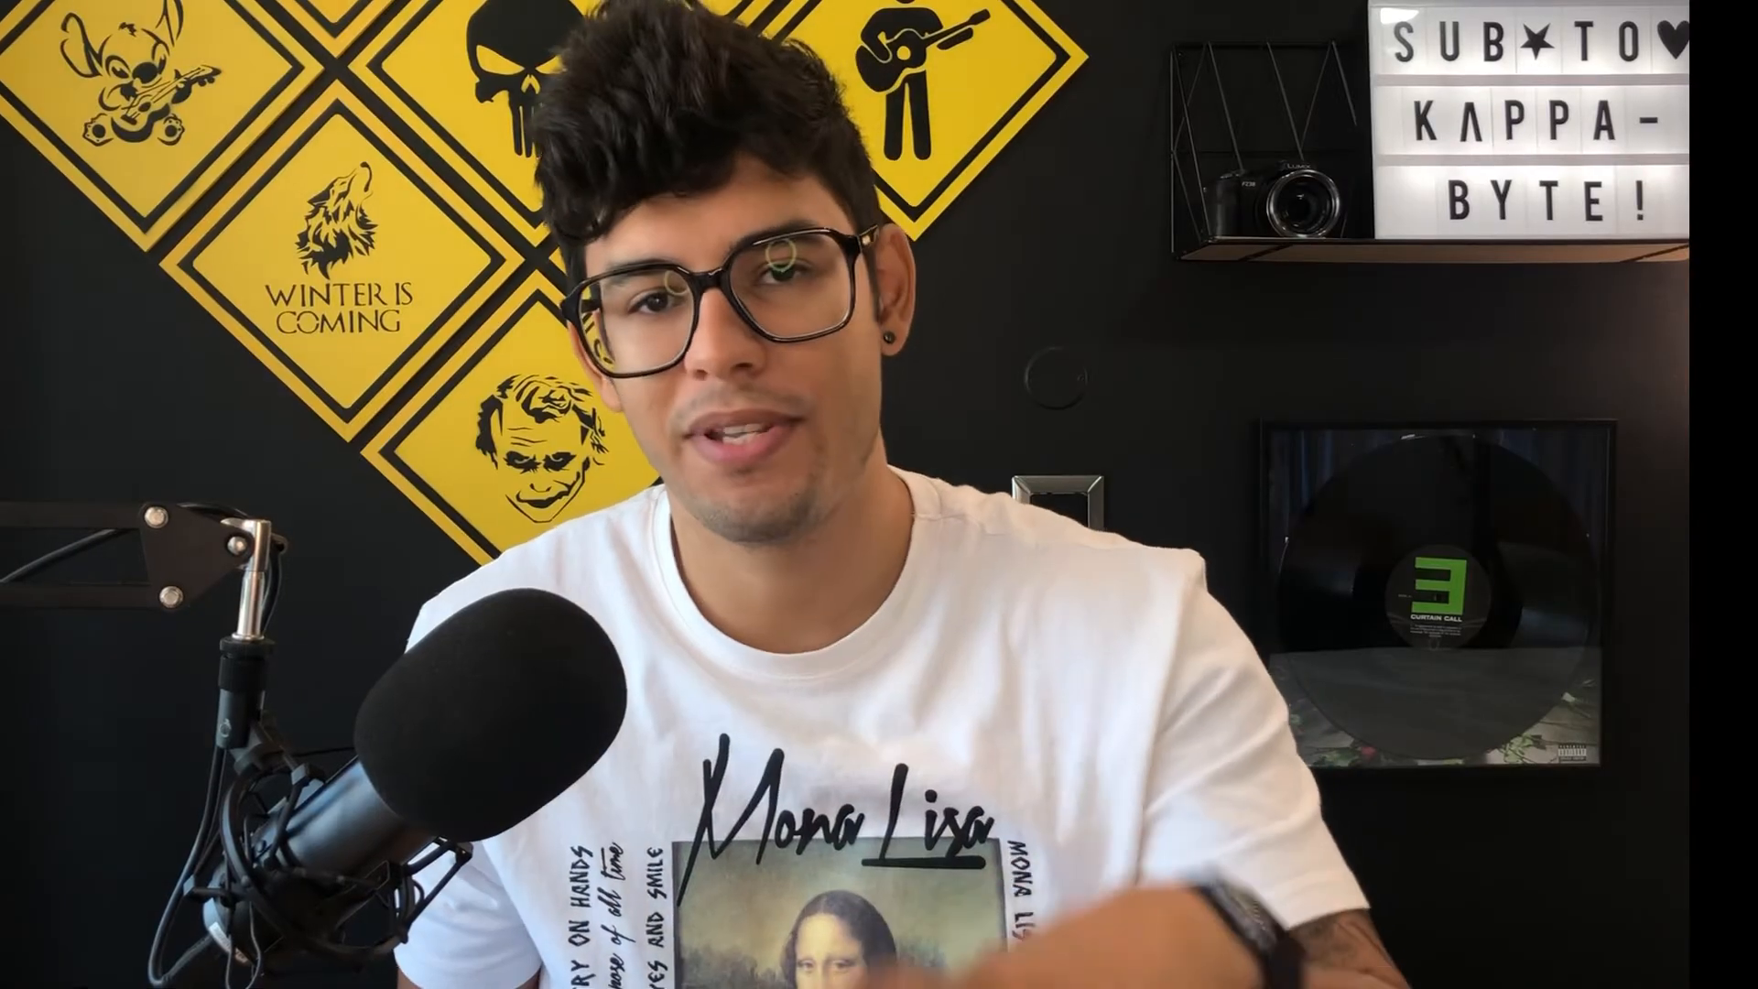